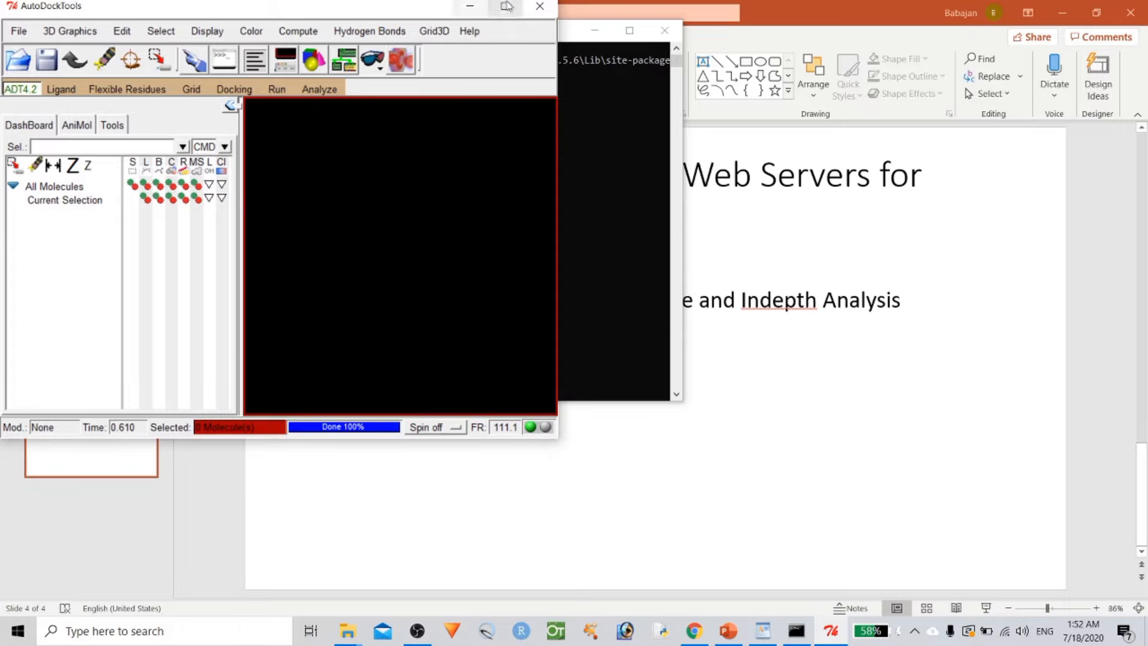
Step: Open the docking log file 1.dlg from the Docking folder on the Desktop for analysis
{"action": "left_click", "coordinate": [316, 90]}
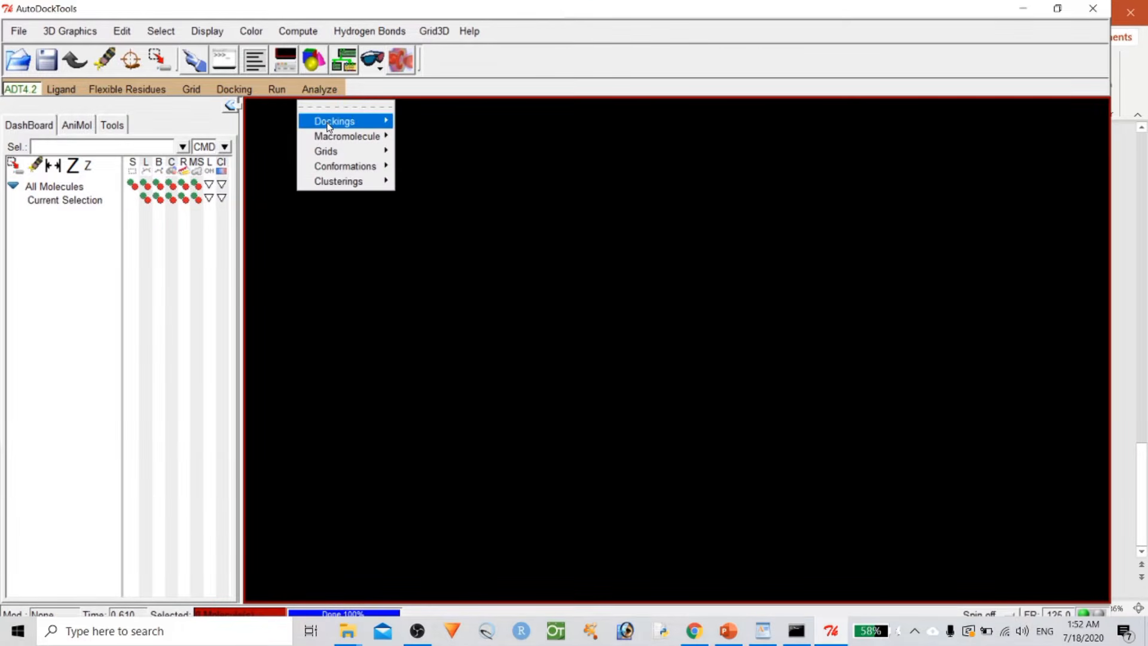
{"action": "mouse_move", "coordinate": [328, 126]}
{"action": "left_click", "coordinate": [404, 133]}
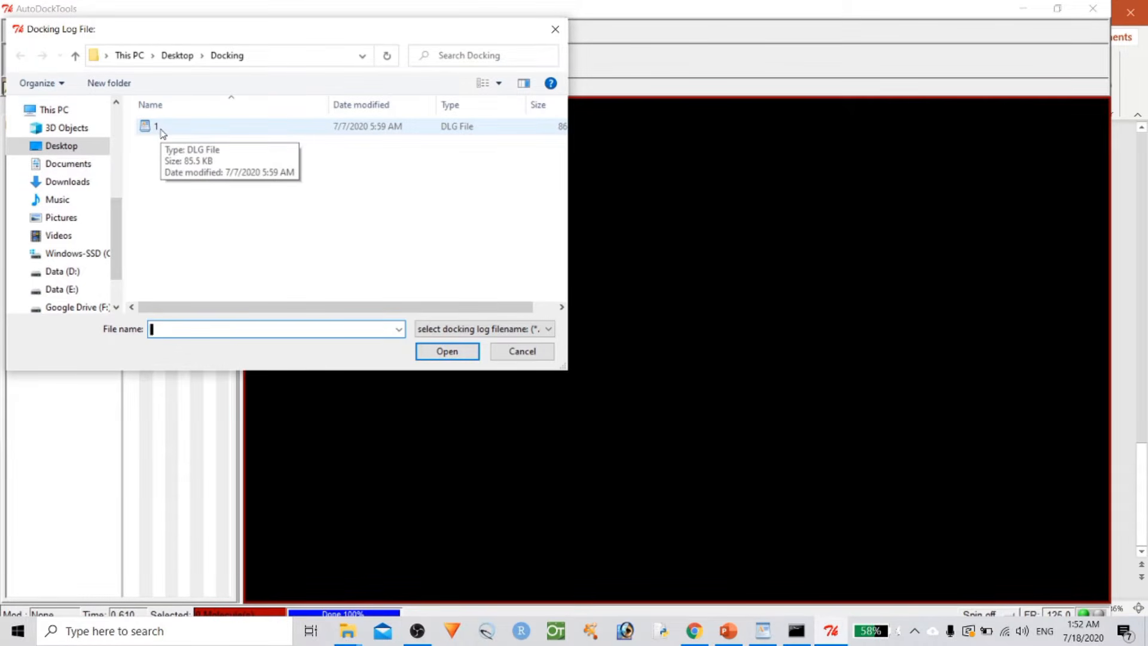
{"action": "left_click", "coordinate": [160, 128]}
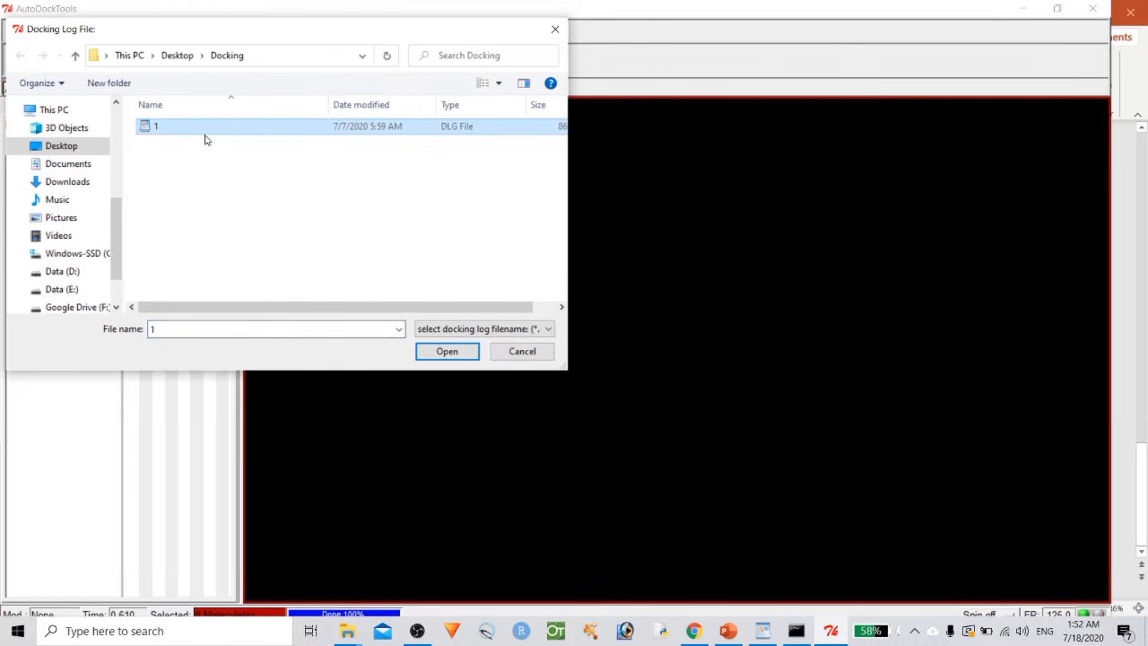
{"action": "left_click", "coordinate": [447, 351]}
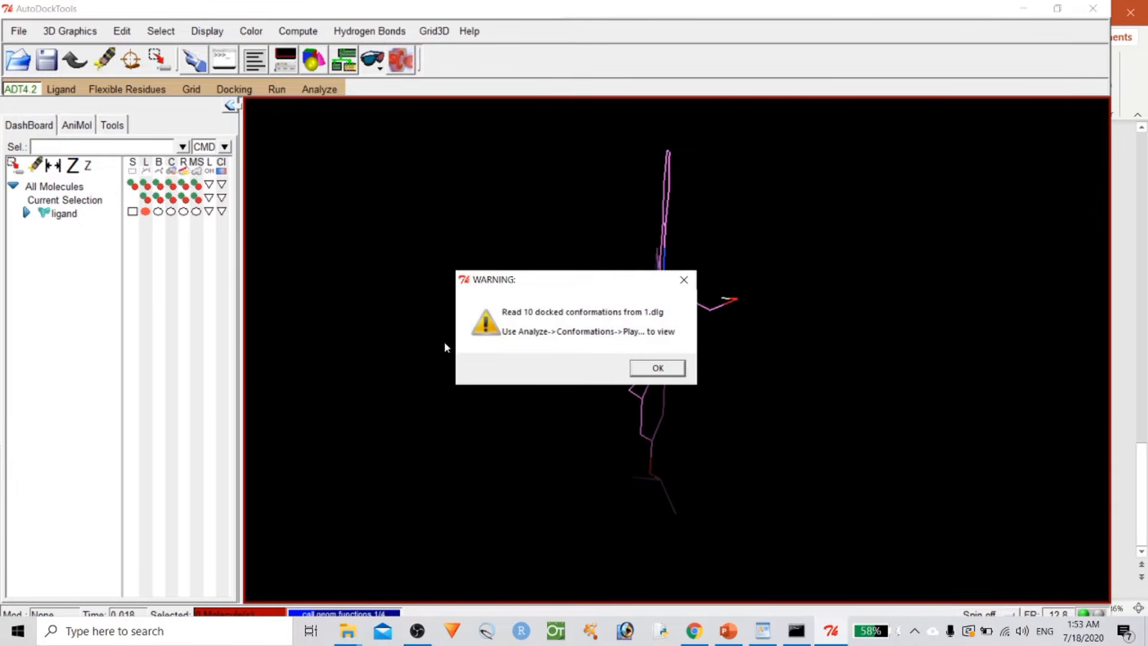
{"action": "left_click", "coordinate": [658, 368]}
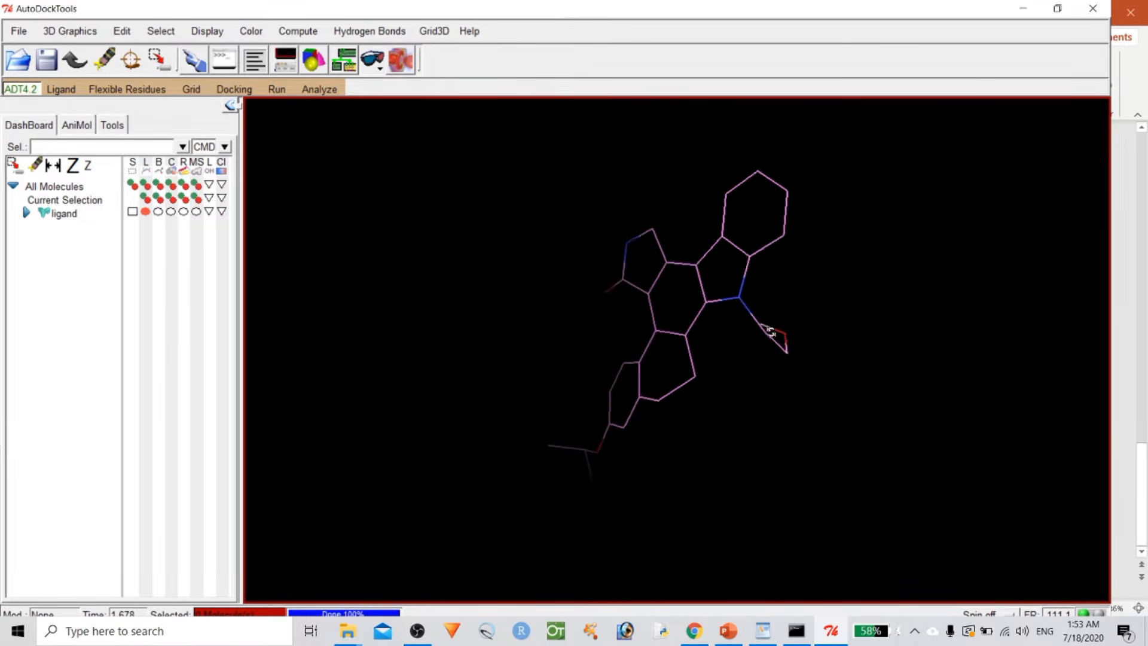
Step: Load the receptor macromolecule belonging to the opened docking alongside the ligand
{"action": "left_click", "coordinate": [322, 89]}
{"action": "mouse_move", "coordinate": [335, 138]}
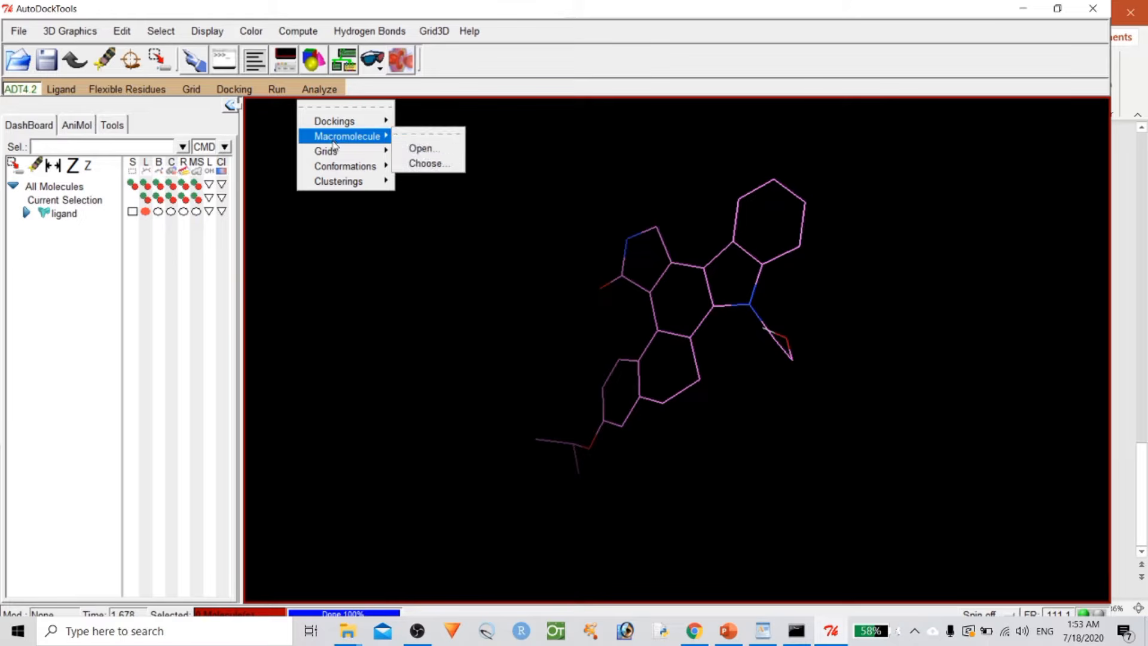
{"action": "left_click", "coordinate": [433, 148]}
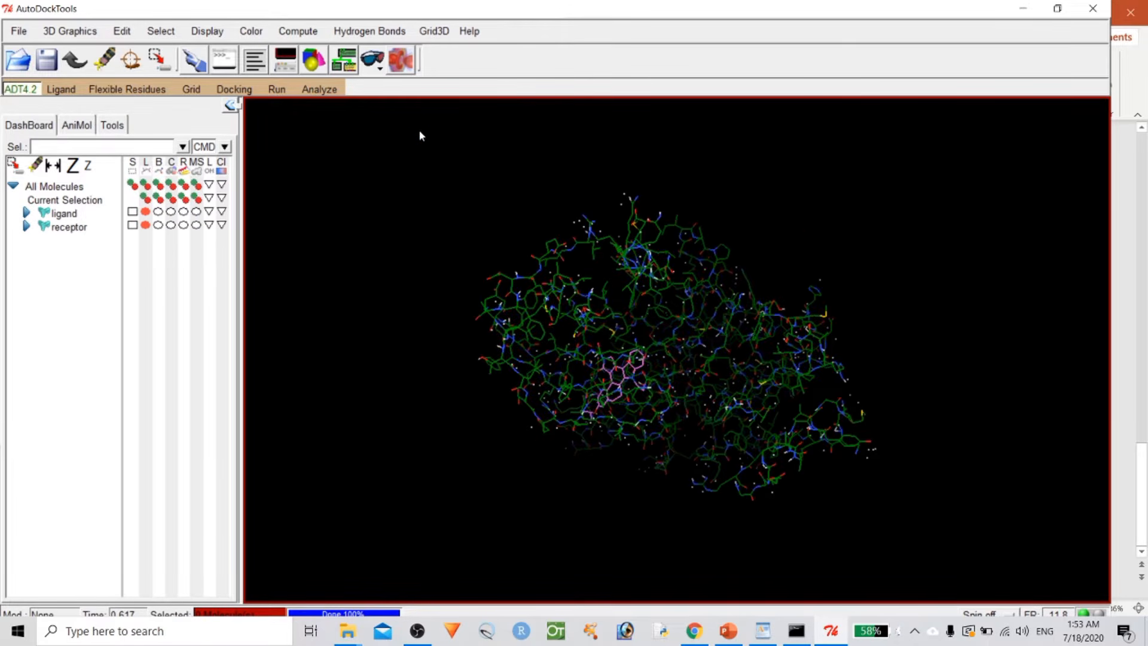
{"action": "left_click_drag", "start_coordinate": [812, 245], "coordinate": [733, 155]}
{"action": "left_click_drag", "start_coordinate": [577, 340], "coordinate": [508, 287]}
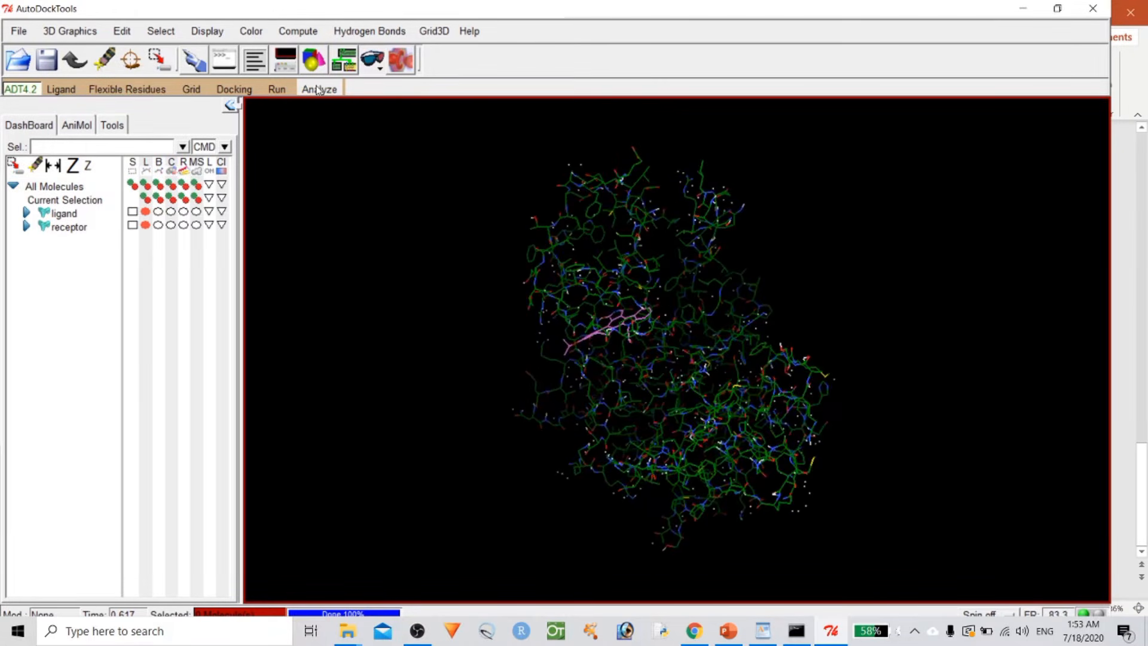
Step: Open the player for the ligand's docked conformations and enable Show Info in its play options, keeping the windows apart
{"action": "left_click", "coordinate": [317, 90]}
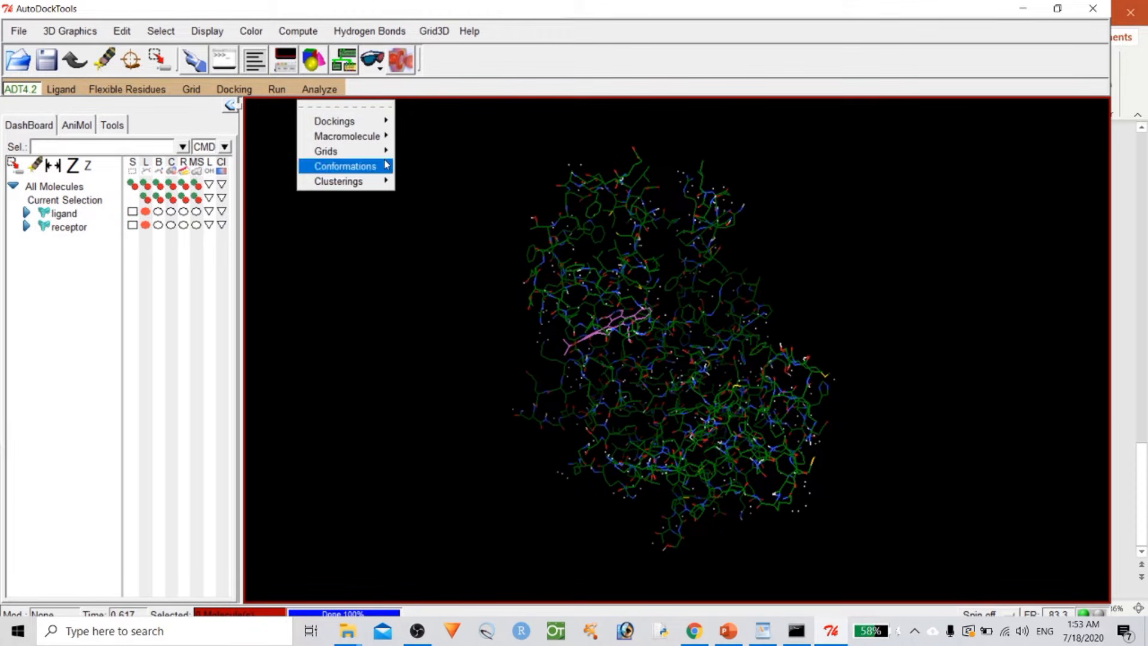
{"action": "mouse_move", "coordinate": [358, 167]}
{"action": "left_click", "coordinate": [443, 180]}
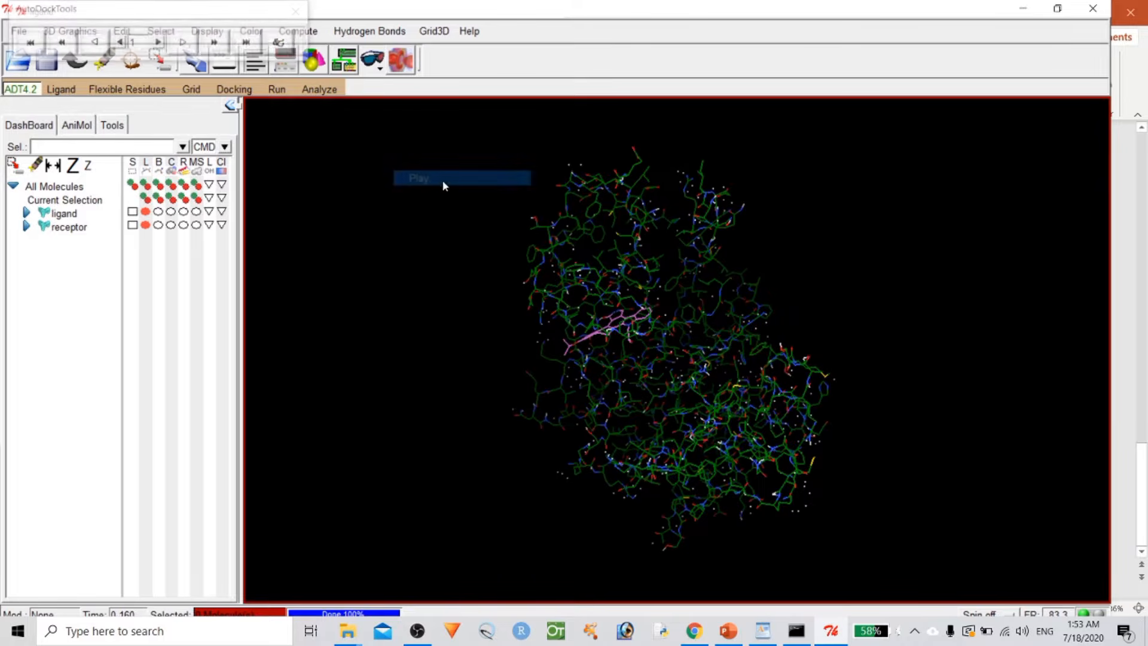
{"action": "left_click", "coordinate": [263, 47]}
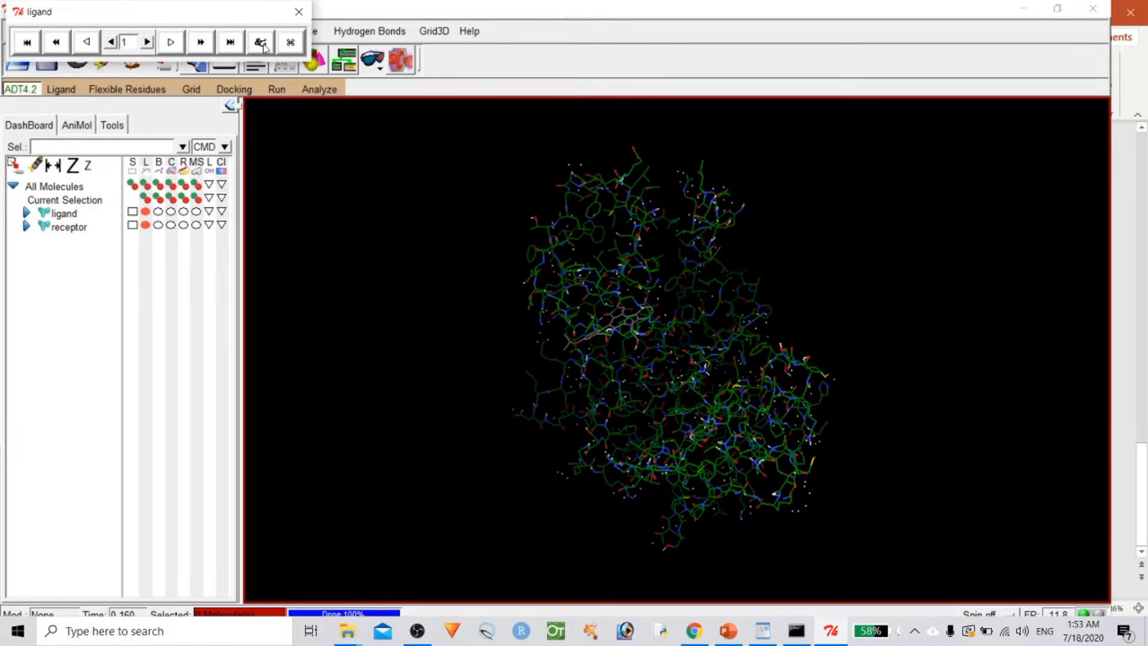
{"action": "left_click_drag", "start_coordinate": [144, 20], "coordinate": [762, 94]}
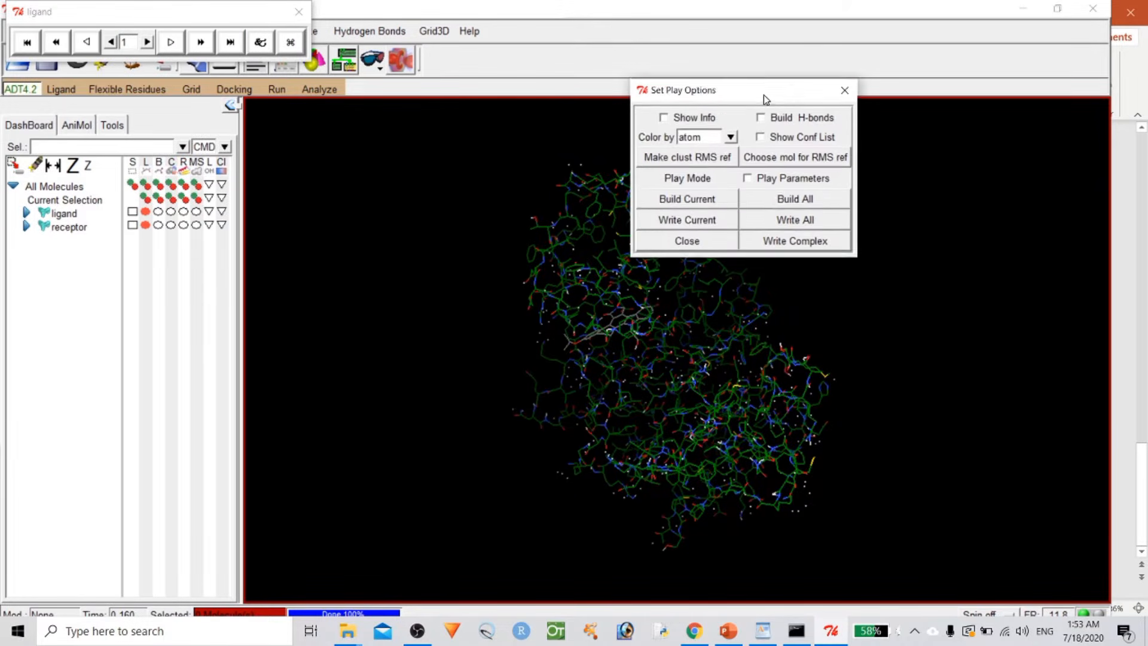
{"action": "left_click", "coordinate": [678, 118]}
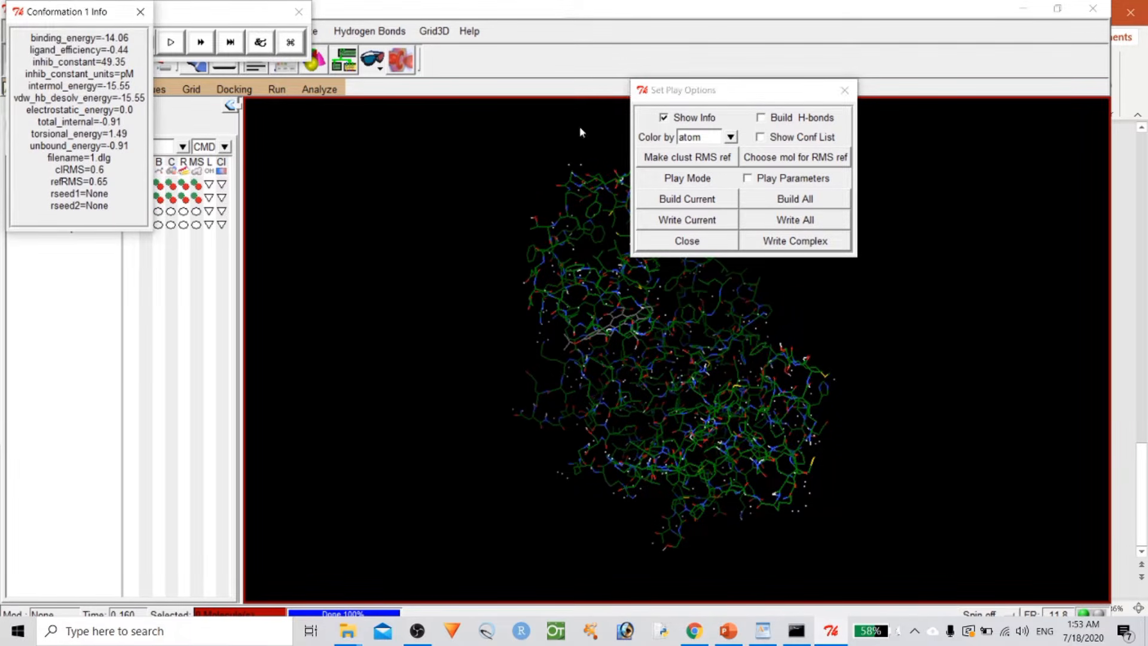
{"action": "left_click_drag", "start_coordinate": [35, 16], "coordinate": [964, 102]}
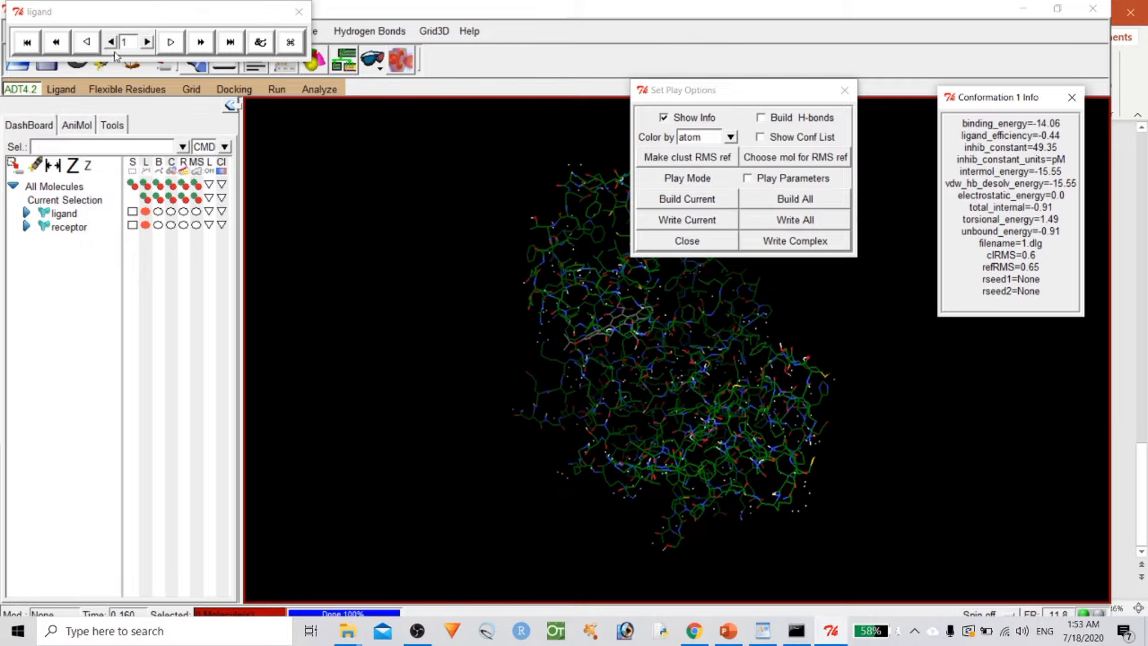
Step: Advance the ligand through its docked conformations one at a time up to conformation 9
{"action": "left_click", "coordinate": [147, 43]}
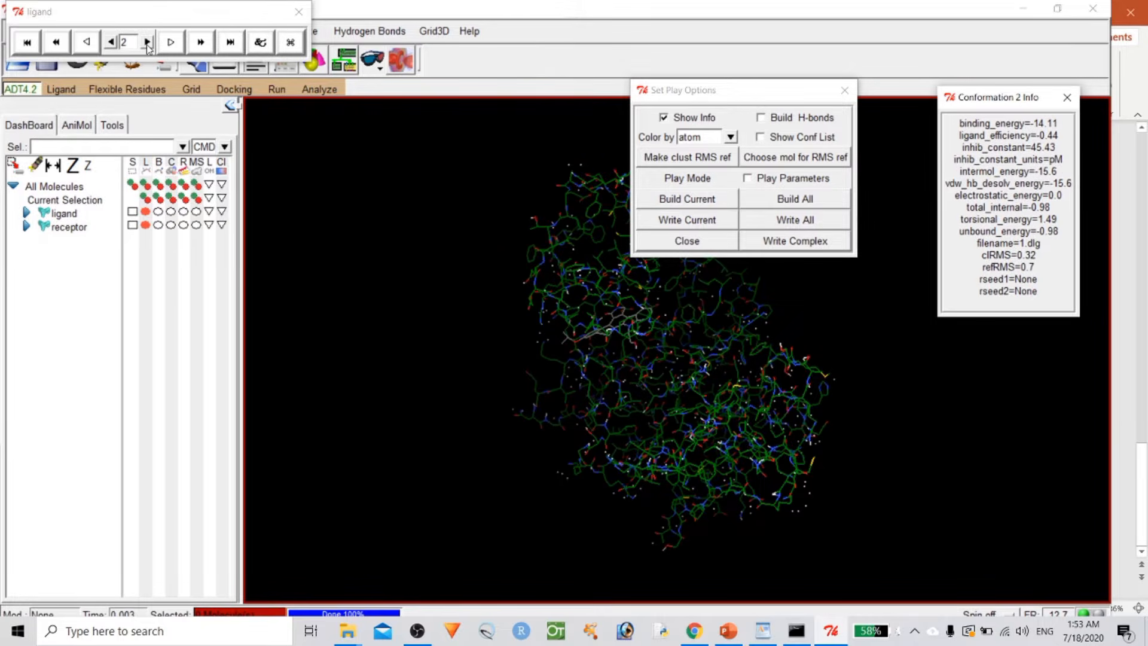
{"action": "left_click", "coordinate": [147, 43]}
{"action": "left_click", "coordinate": [147, 43]}
{"action": "left_click", "coordinate": [147, 43]}
{"action": "left_click", "coordinate": [147, 43]}
{"action": "left_click", "coordinate": [147, 43]}
{"action": "left_click", "coordinate": [147, 43]}
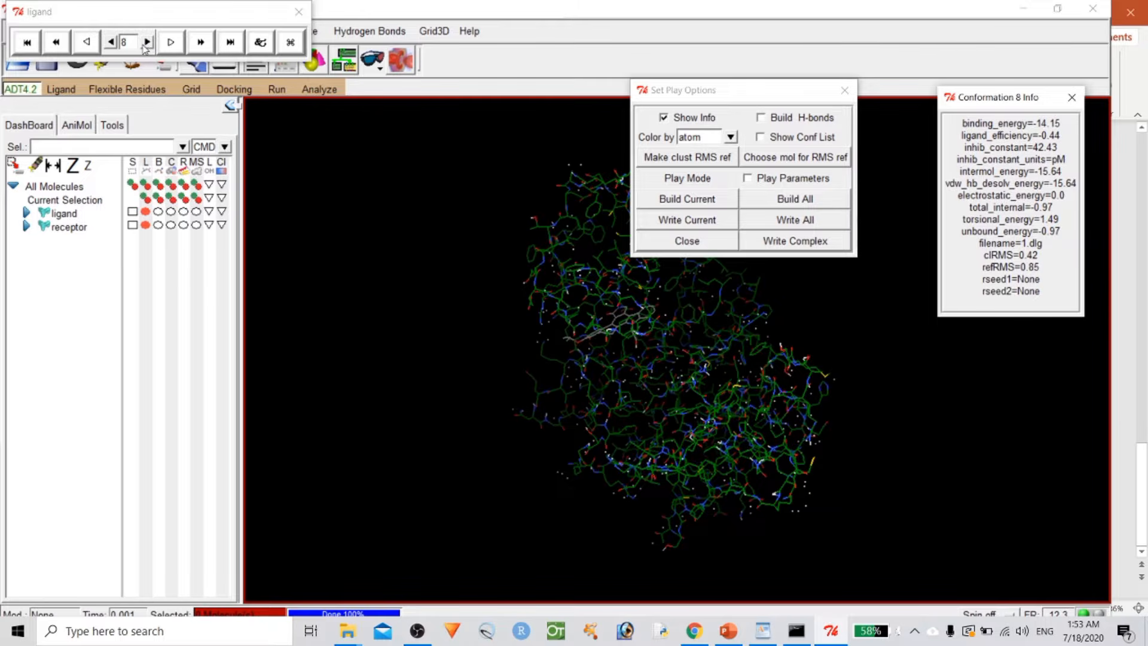
{"action": "left_click", "coordinate": [146, 43]}
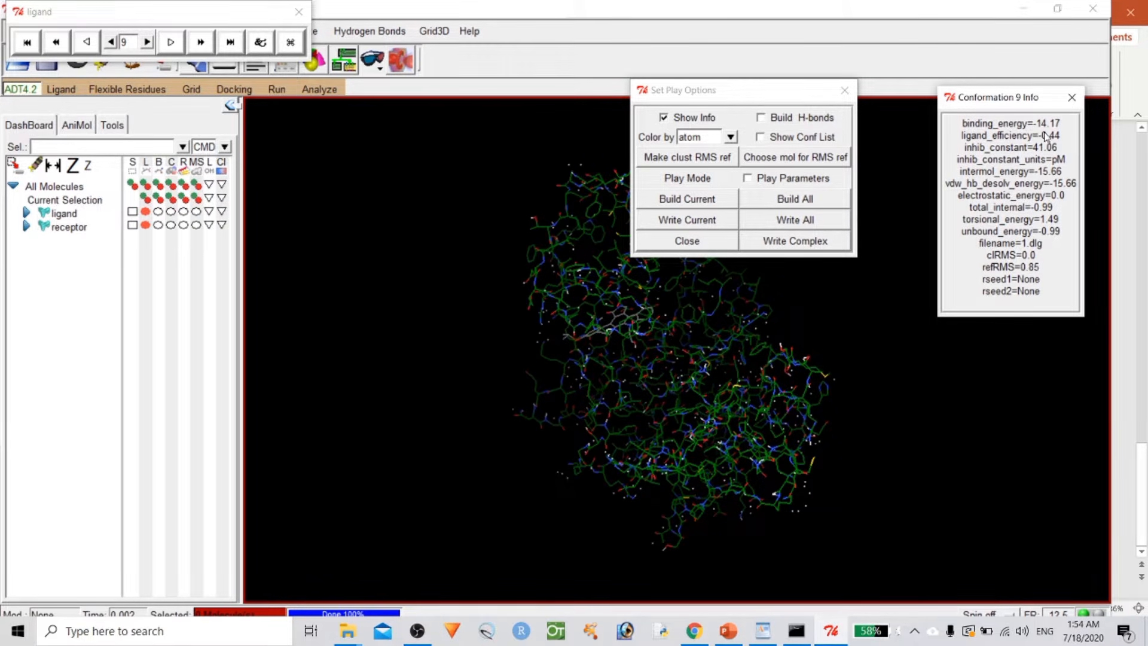
Step: Switch to the docking log in WordPad and check run 9's binding energy in the RMSD table, returning to AutoDockTools
{"action": "mouse_move", "coordinate": [769, 609]}
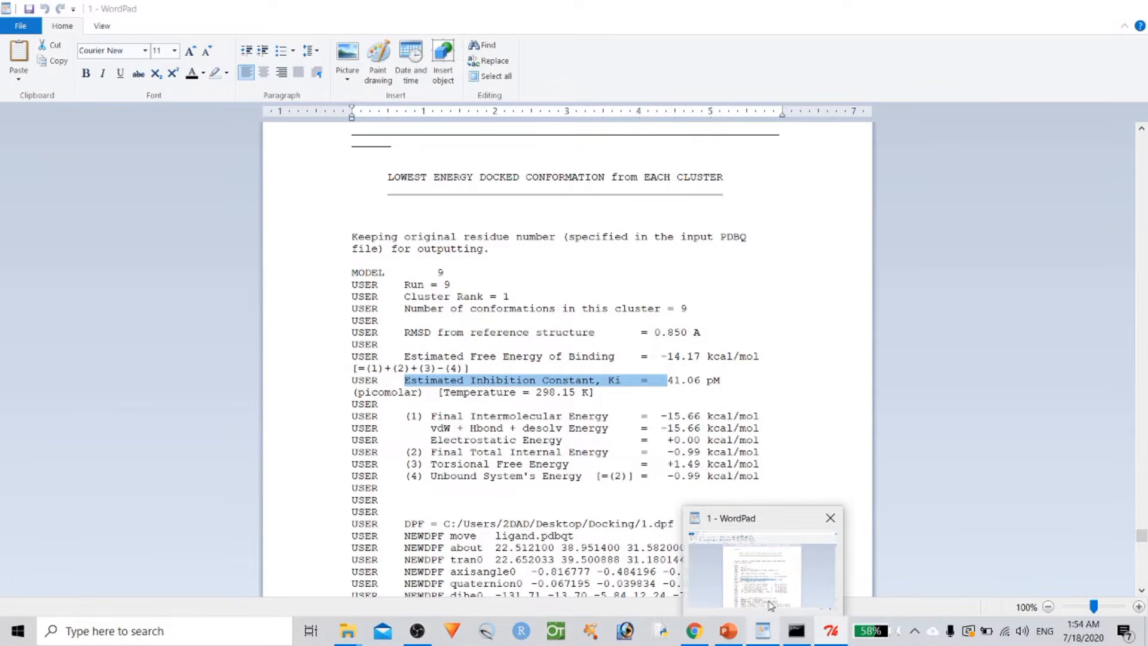
{"action": "left_click", "coordinate": [771, 606]}
{"action": "scroll", "coordinate": [646, 445], "scroll_direction": "up", "scroll_amount": 10}
{"action": "scroll", "coordinate": [643, 447], "scroll_direction": "up", "scroll_amount": 8}
{"action": "scroll", "coordinate": [462, 284], "scroll_direction": "down", "scroll_amount": 3}
{"action": "left_click_drag", "start_coordinate": [462, 284], "coordinate": [474, 284]}
{"action": "left_click", "coordinate": [471, 285]}
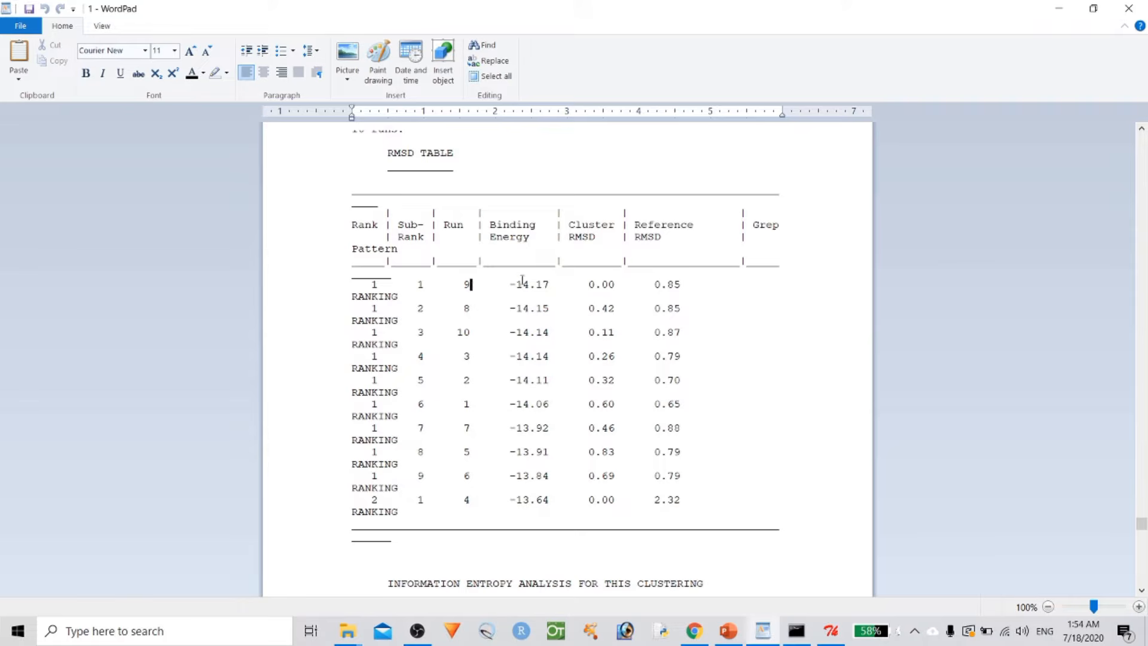
{"action": "left_click", "coordinate": [1059, 10]}
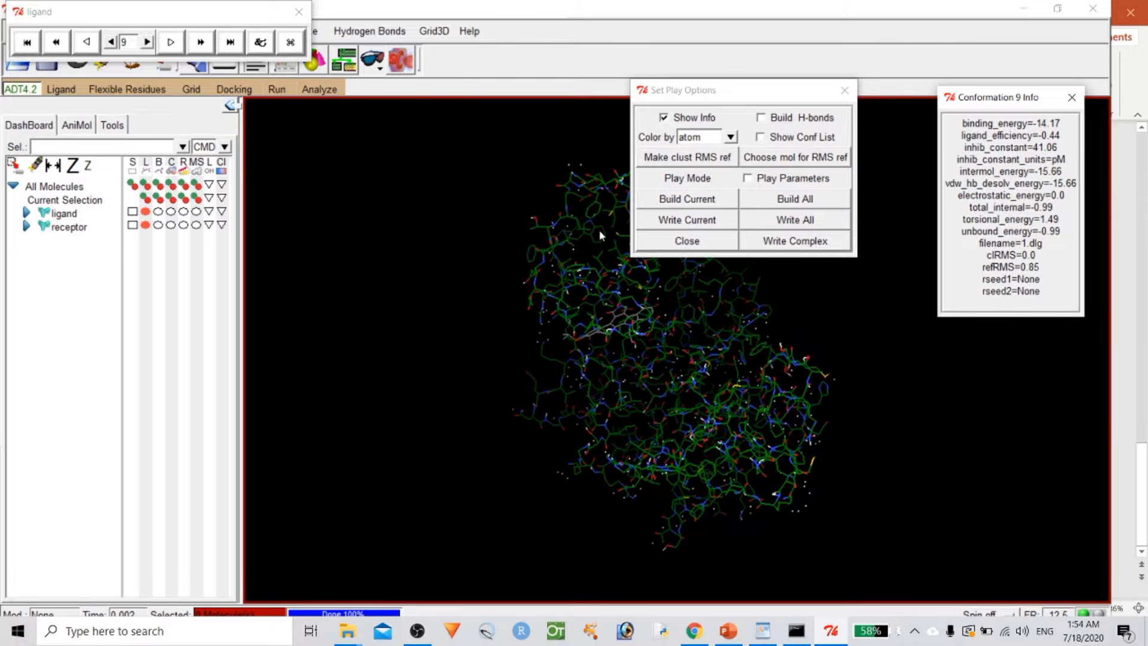
Step: Write the complex of the receptor and conformation 9 to the Desktop as "1.pdbqt"
{"action": "left_click", "coordinate": [794, 256]}
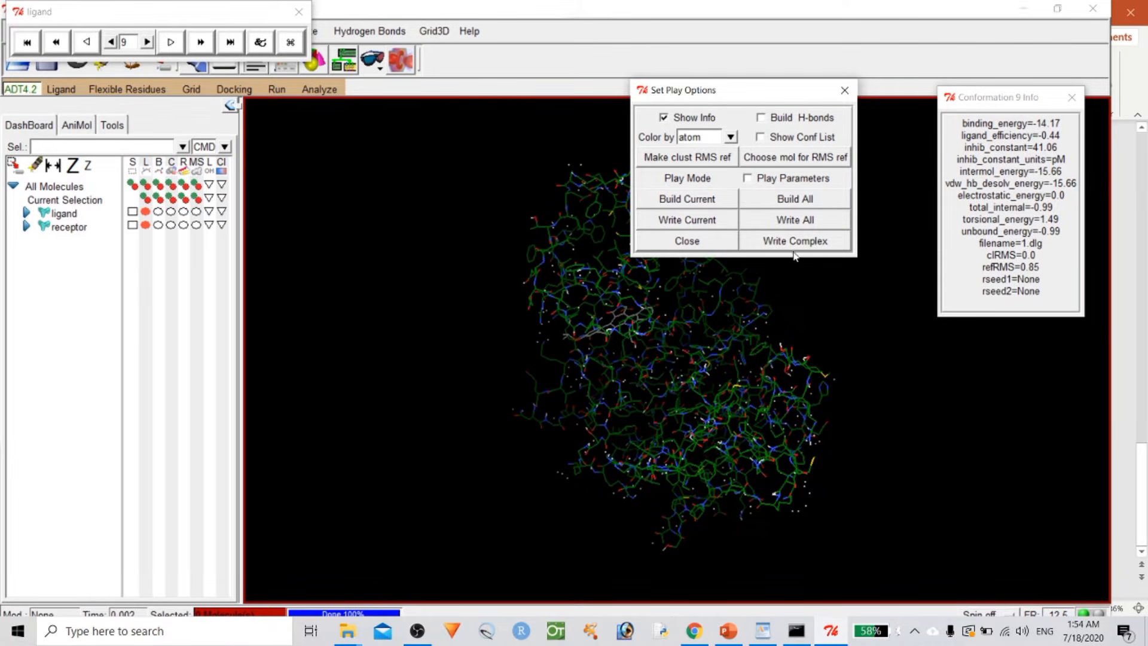
{"action": "left_click", "coordinate": [788, 242]}
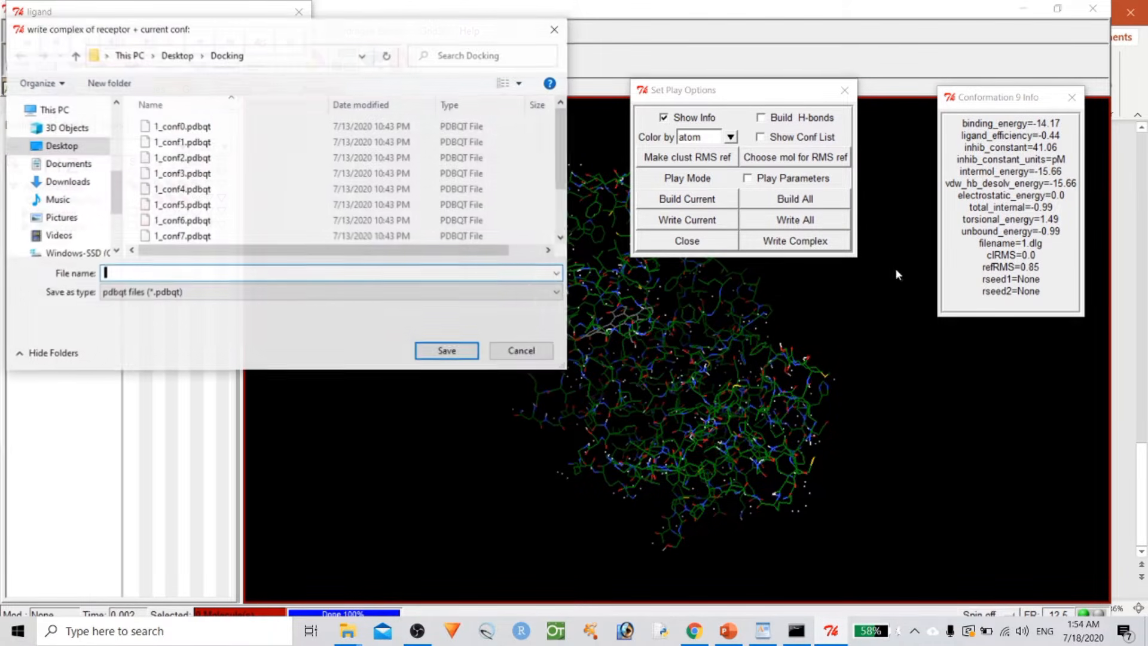
{"action": "left_click", "coordinate": [62, 146]}
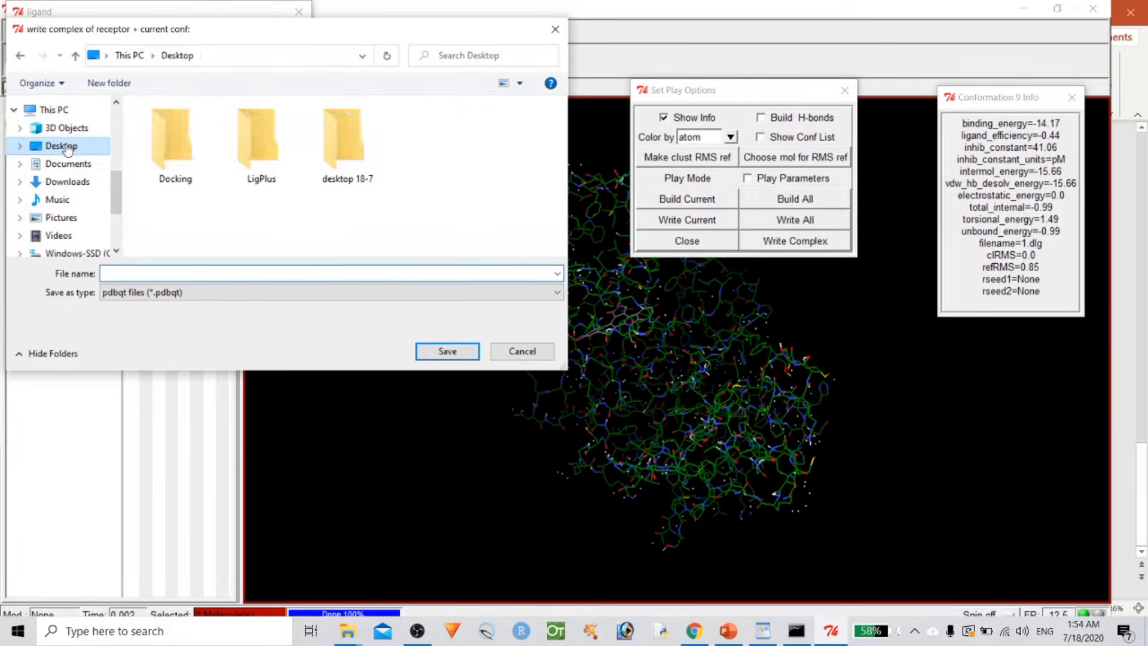
{"action": "left_click", "coordinate": [169, 270]}
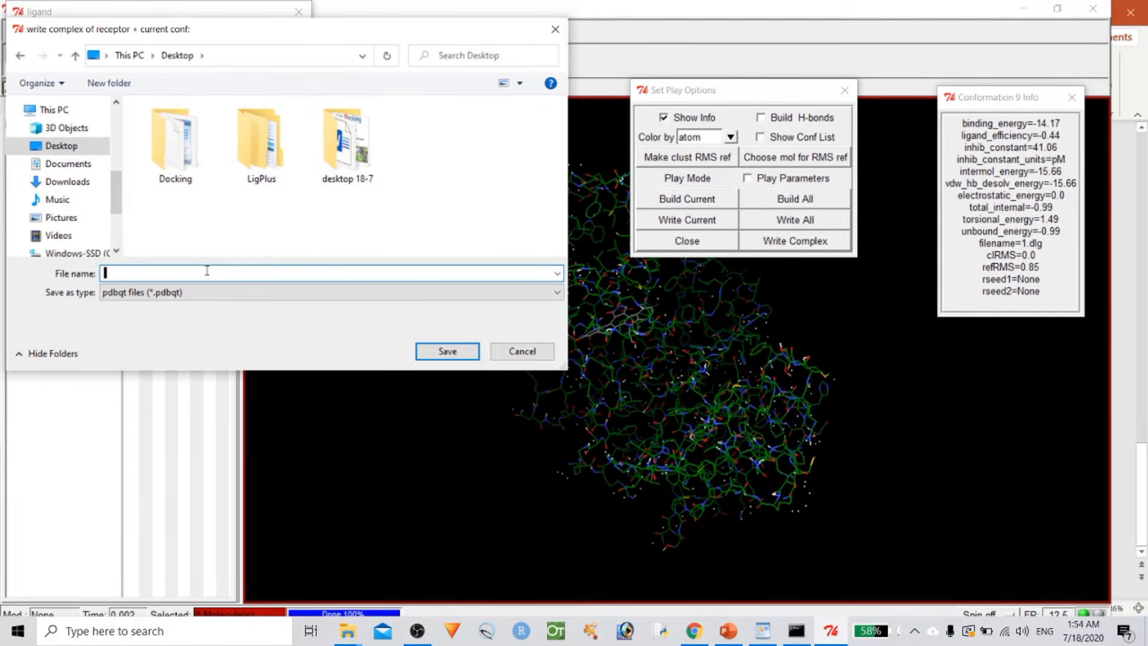
{"action": "type", "text": "1."}
{"action": "type", "text": "dpb"}
{"action": "key", "text": "BackSpace"}
{"action": "key", "text": "BackSpace"}
{"action": "type", "text": "pdbqt\""}
{"action": "key", "text": "Home"}
{"action": "type", "text": "\""}
{"action": "left_click", "coordinate": [132, 293]}
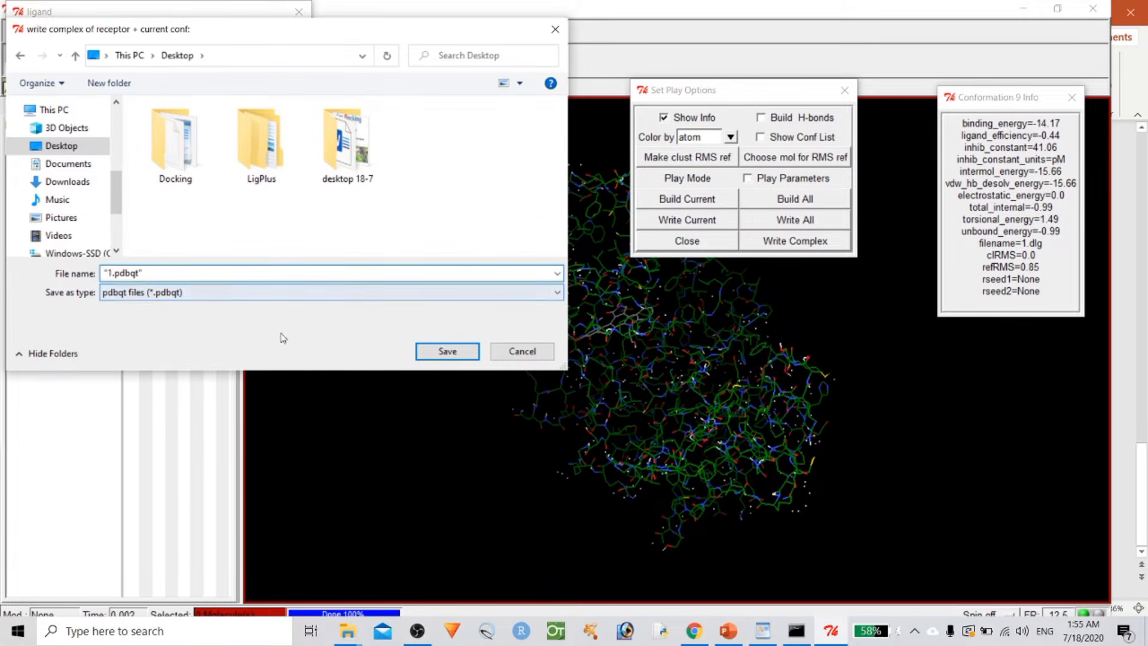
{"action": "left_click", "coordinate": [453, 356]}
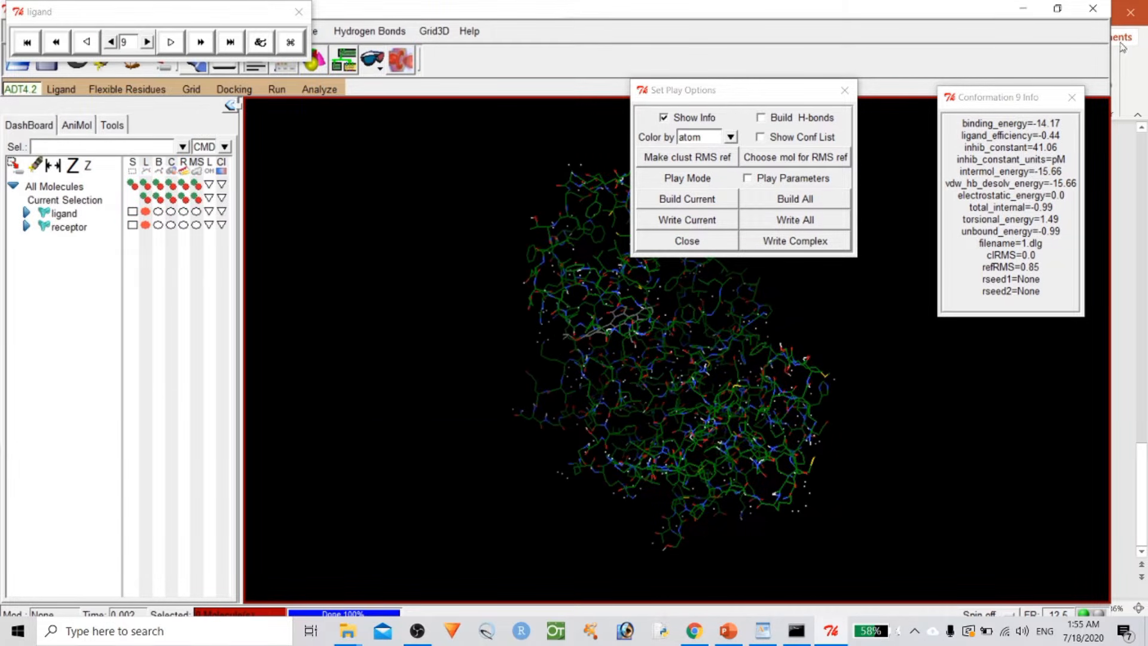
Step: Minimize the open windows, load 1.pdbqt from the desktop into PyMOL to view the complex, and close PyMOL
{"action": "left_click", "coordinate": [1023, 8]}
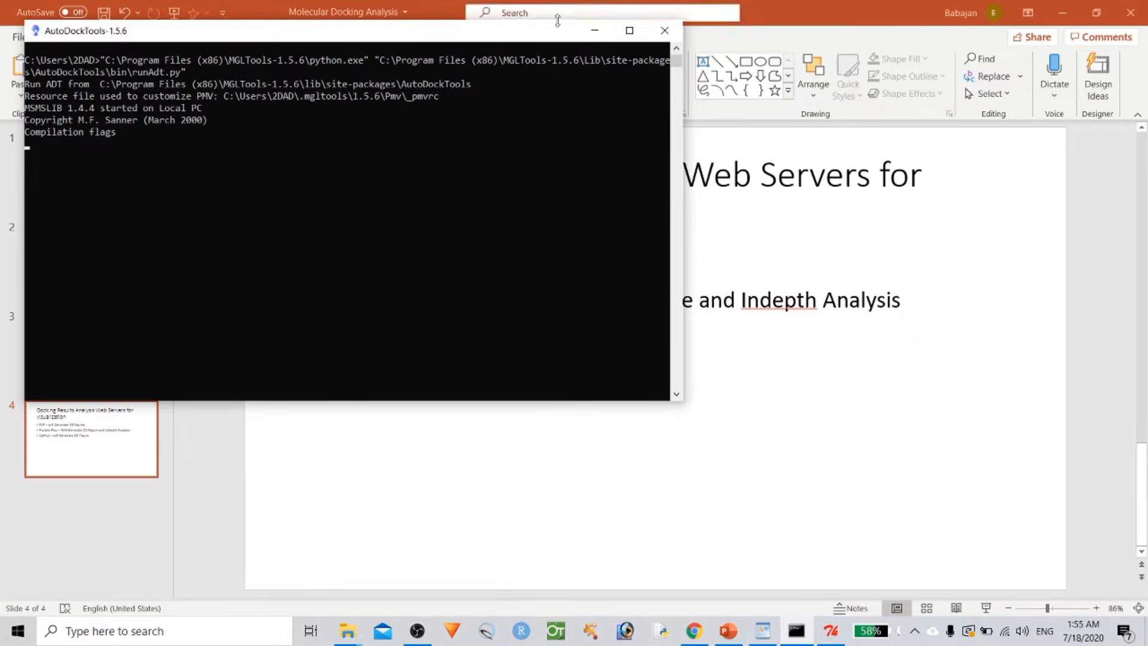
{"action": "left_click", "coordinate": [594, 30]}
{"action": "left_click", "coordinate": [1062, 12]}
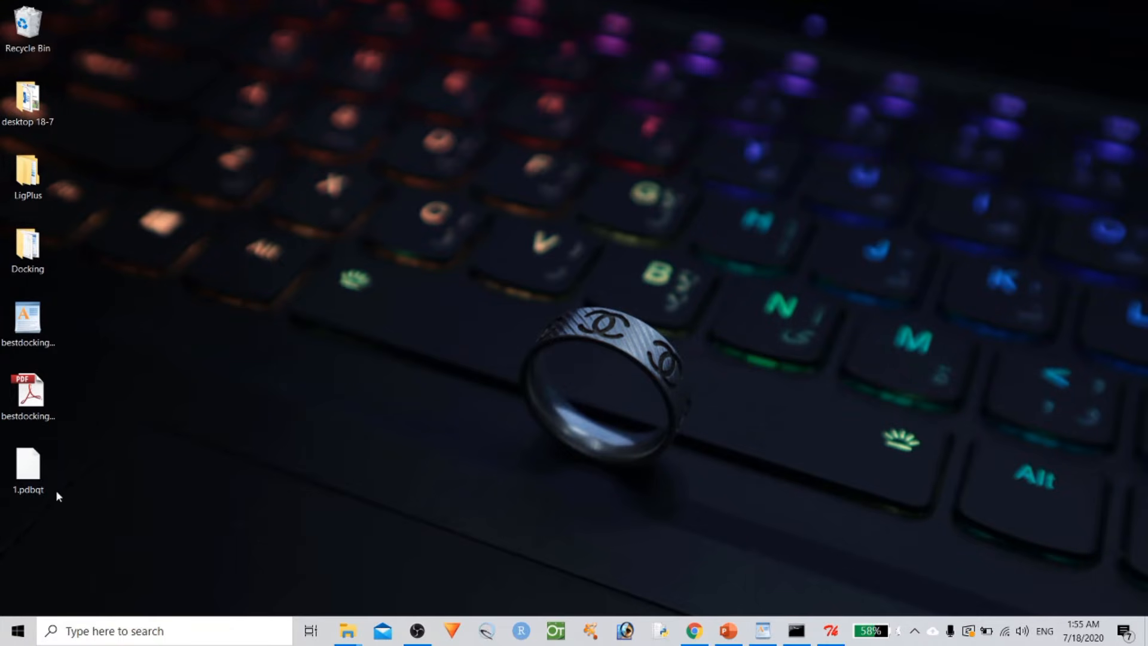
{"action": "key", "text": "super"}
{"action": "type", "text": "pym"}
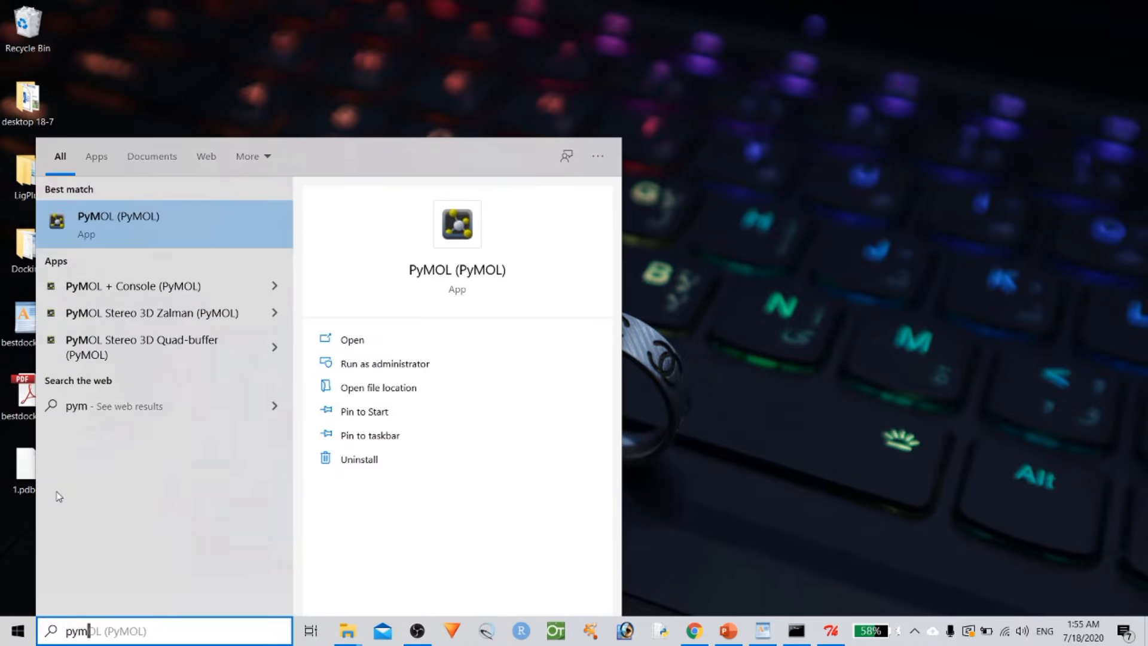
{"action": "key", "text": "Return"}
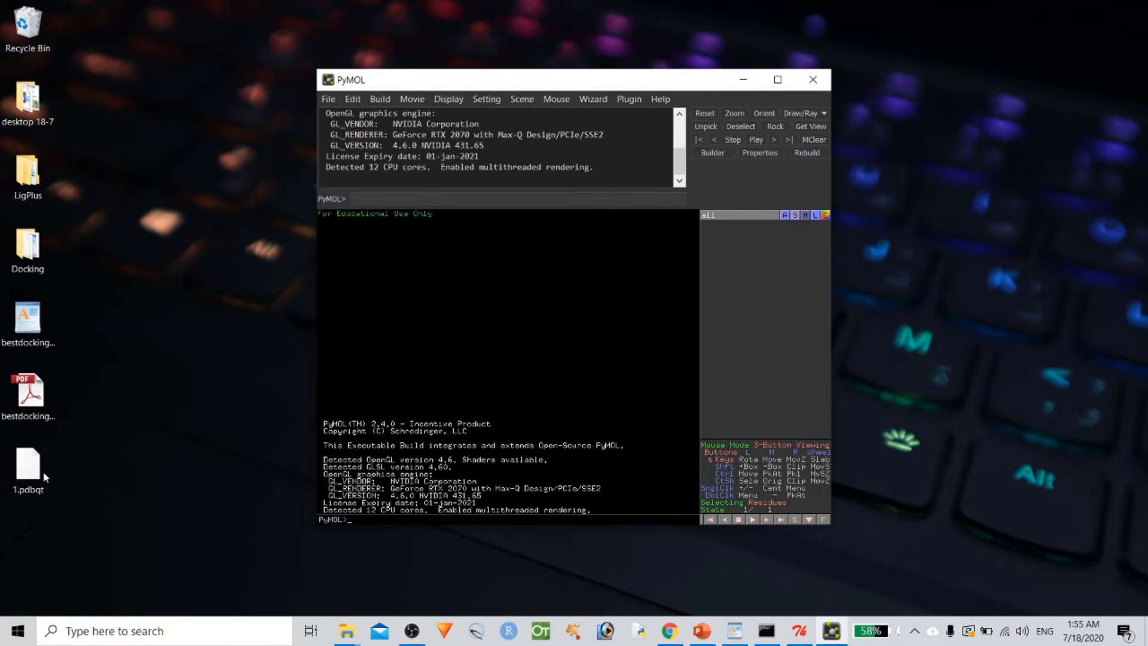
{"action": "left_click_drag", "start_coordinate": [21, 478], "coordinate": [574, 287]}
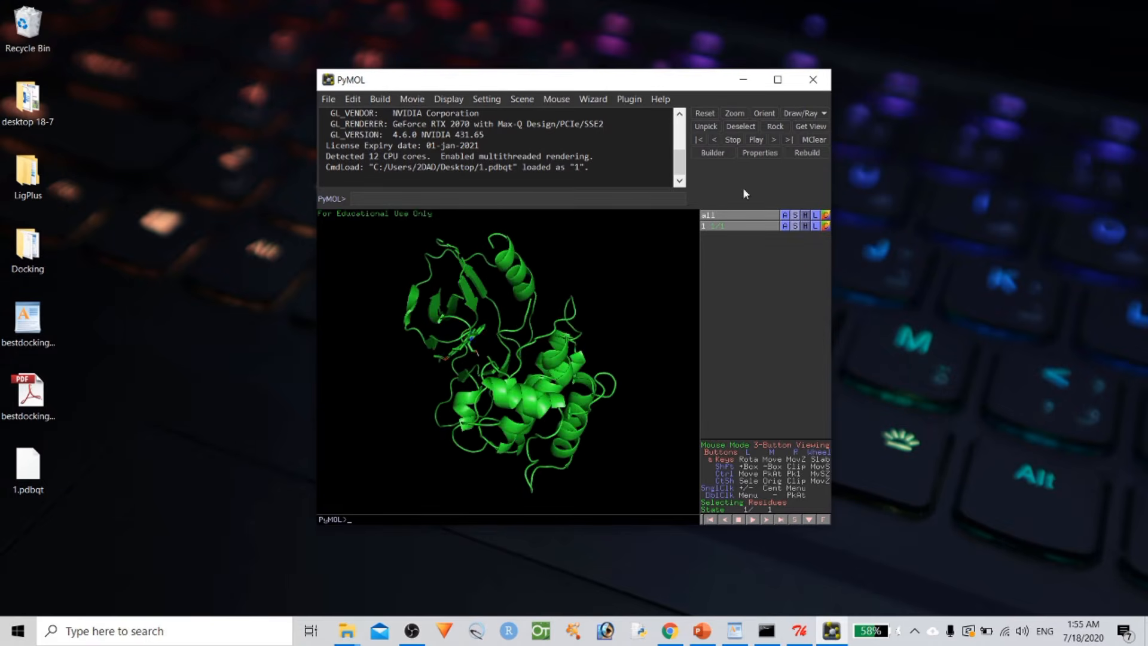
{"action": "left_click", "coordinate": [809, 78]}
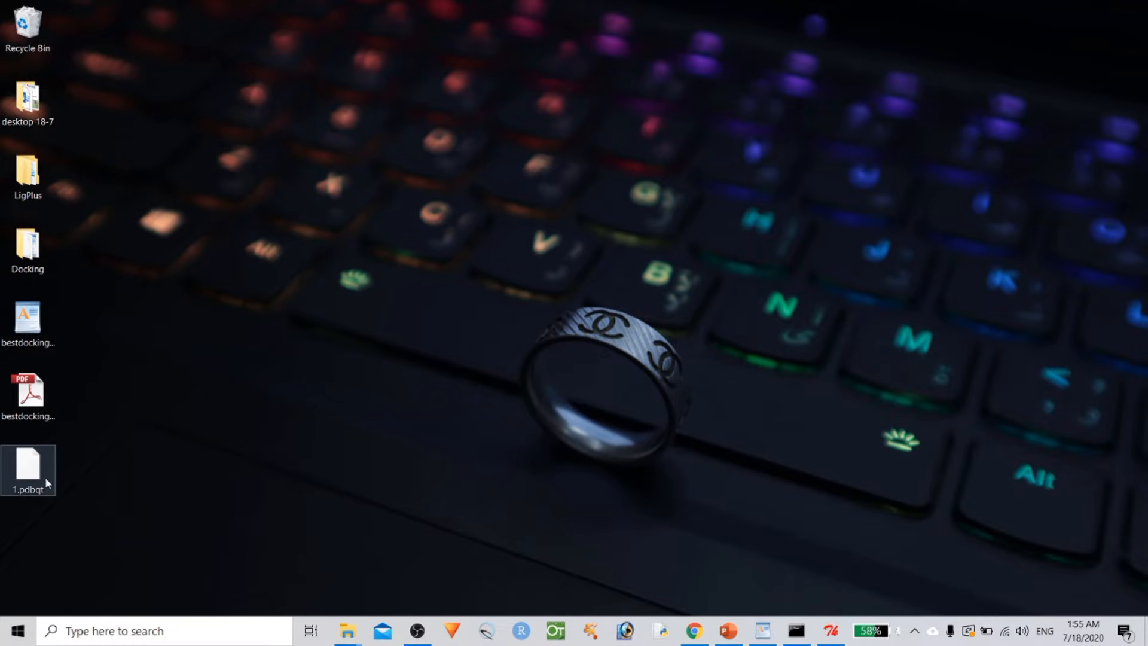
Step: Launch Open Babel GUI
{"action": "left_click", "coordinate": [18, 631]}
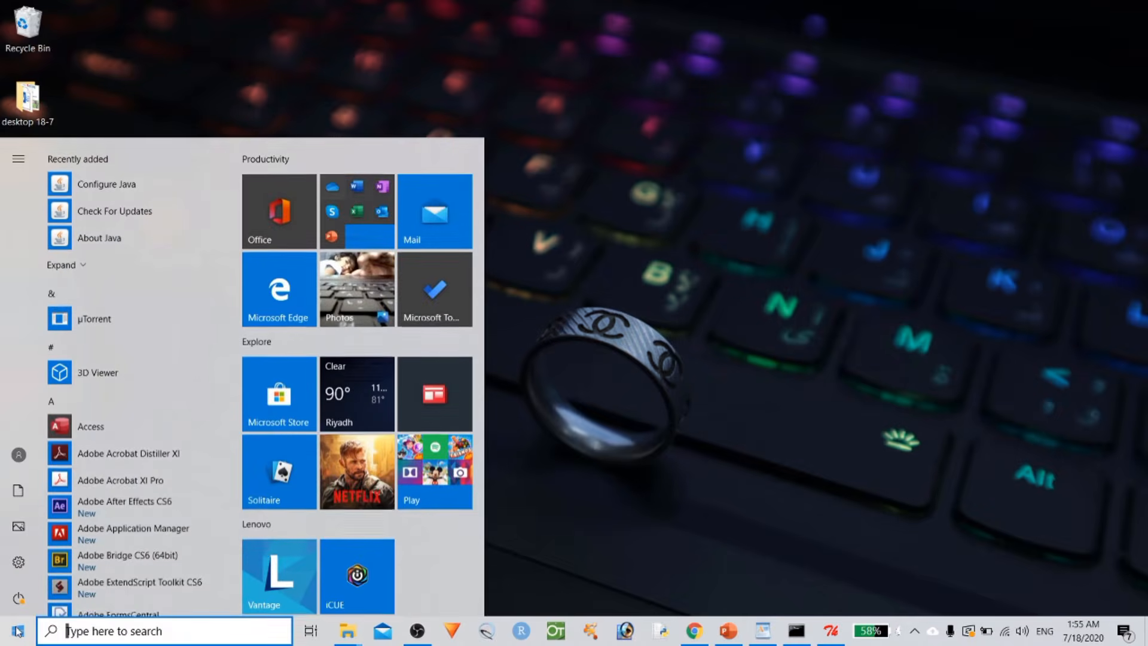
{"action": "type", "text": "ba"}
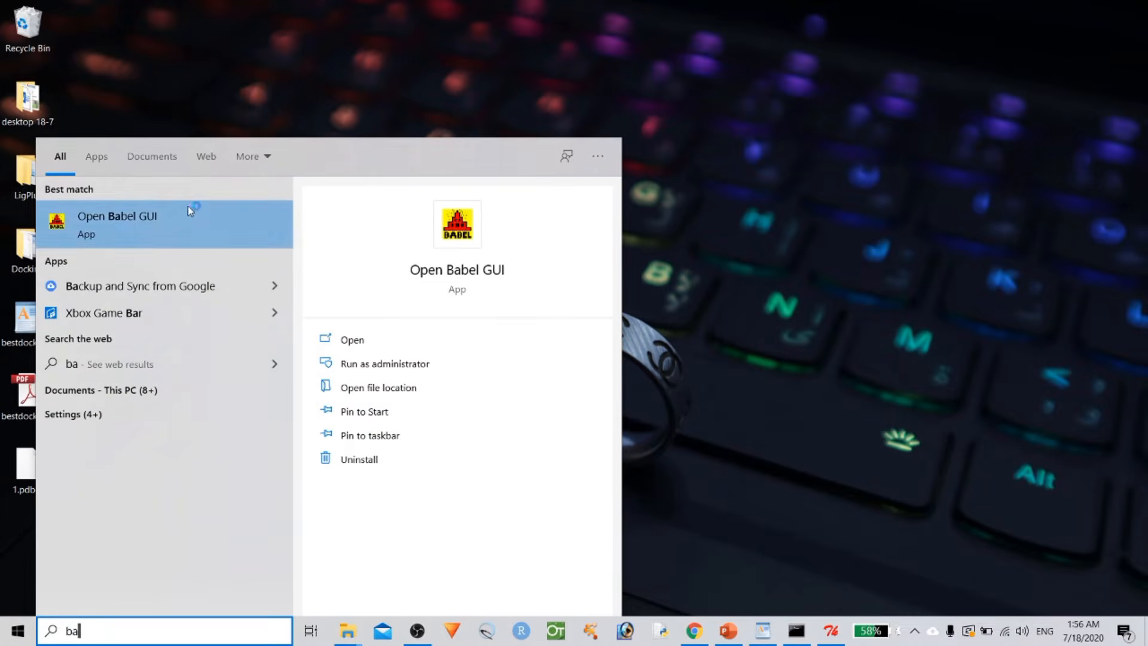
{"action": "left_click", "coordinate": [179, 225]}
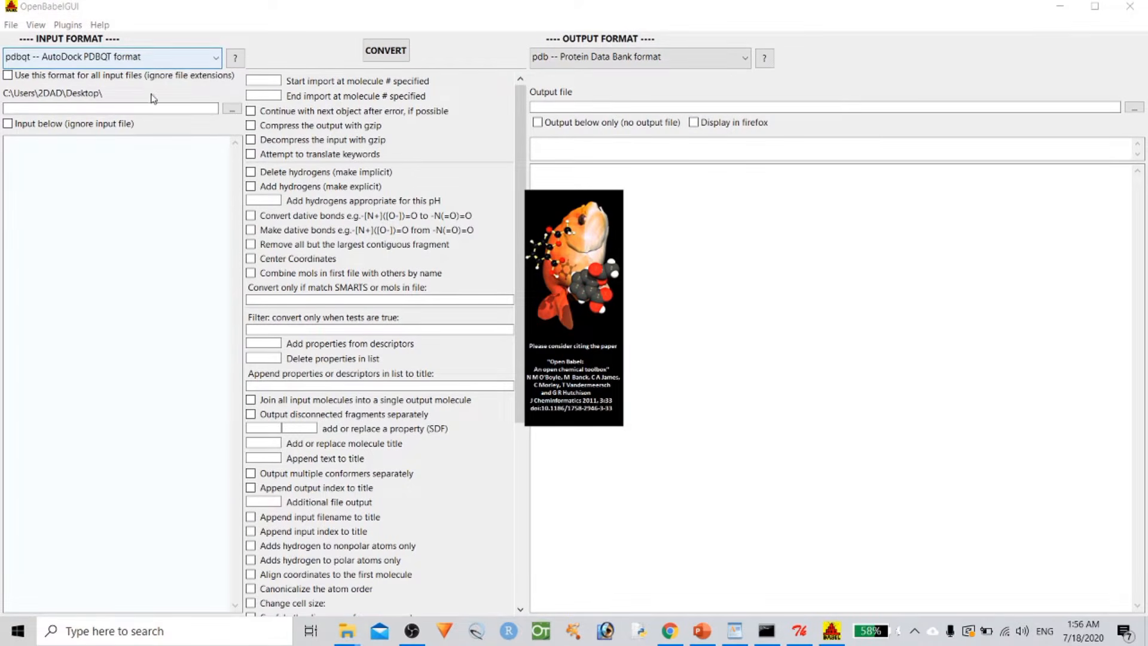
Step: Set the input format to pdbqt -- AutoDock PDBQT format and load 1.pdbqt from the Desktop as the input file
{"action": "left_click", "coordinate": [184, 60]}
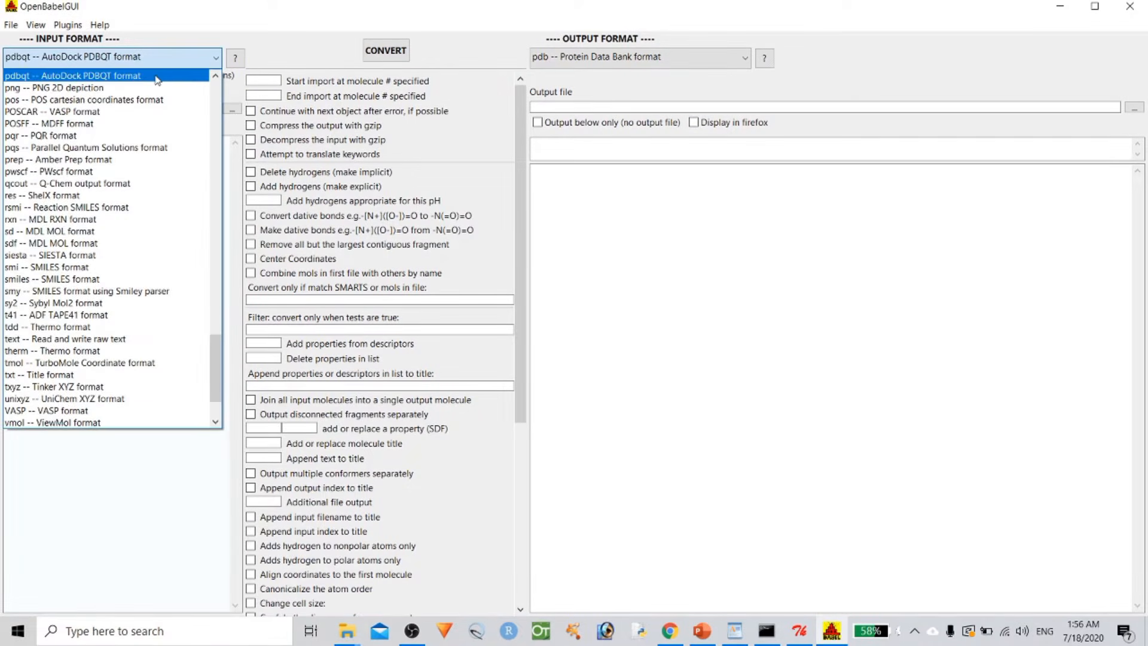
{"action": "left_click", "coordinate": [144, 77]}
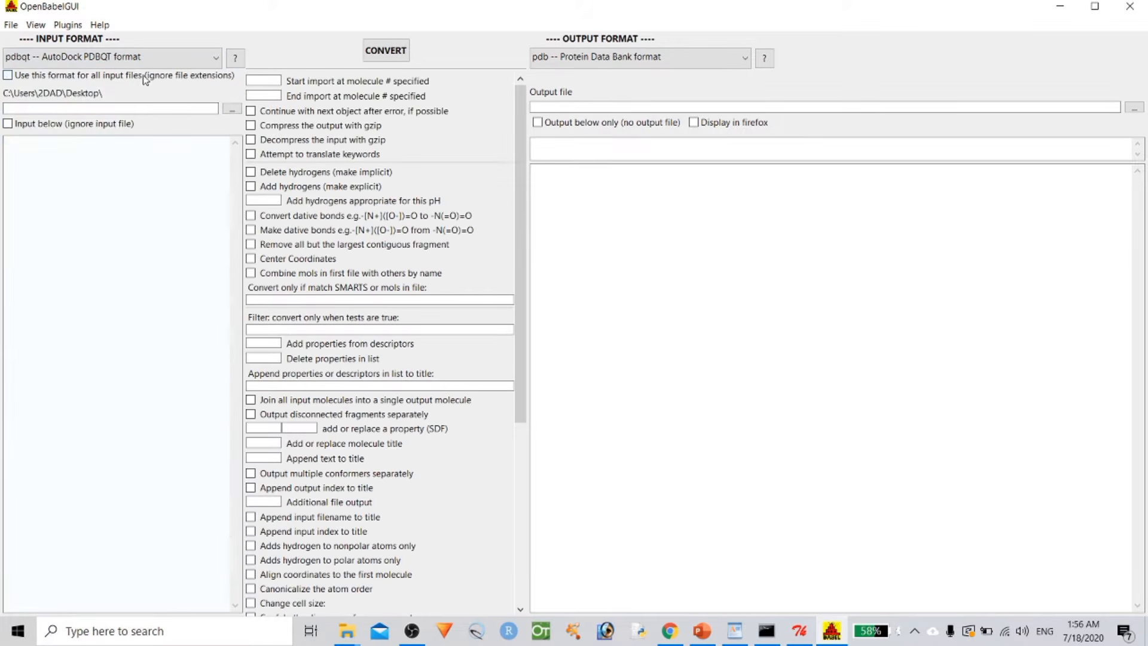
{"action": "left_click", "coordinate": [232, 108]}
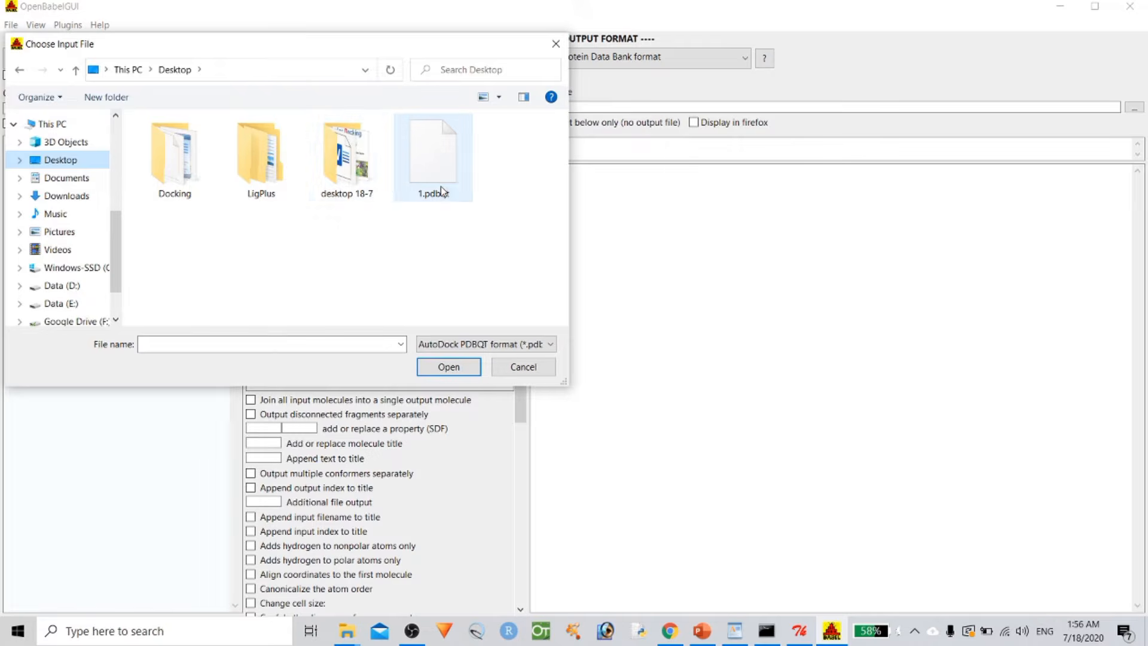
{"action": "double_click", "coordinate": [439, 189]}
Step: Set the output format to pdb -- Protein Data Bank format and the output file to "bestdocking.pdb" on the Desktop
{"action": "left_click", "coordinate": [681, 59]}
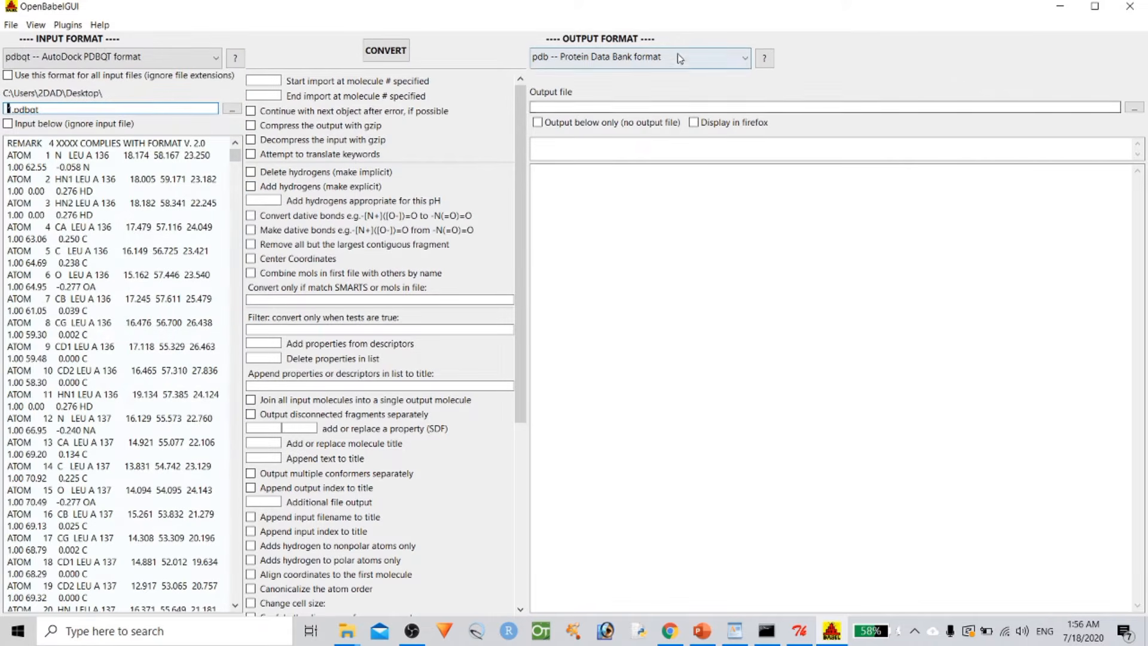
{"action": "scroll", "coordinate": [664, 83], "scroll_direction": "up", "scroll_amount": 1}
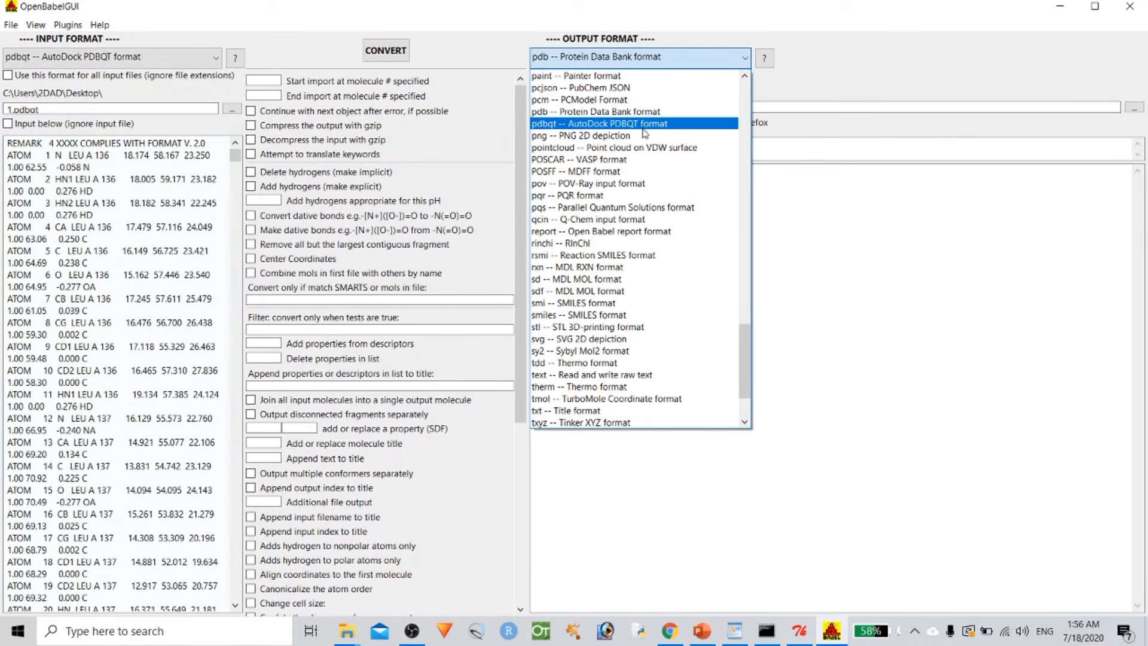
{"action": "left_click", "coordinate": [637, 112]}
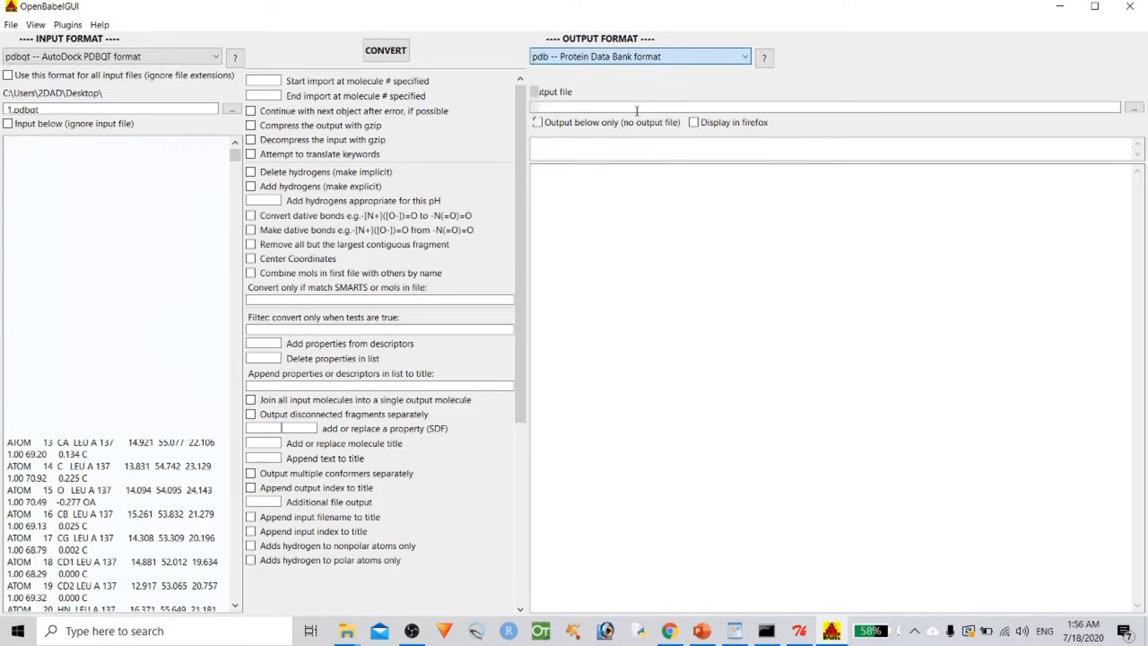
{"action": "left_click", "coordinate": [1134, 109]}
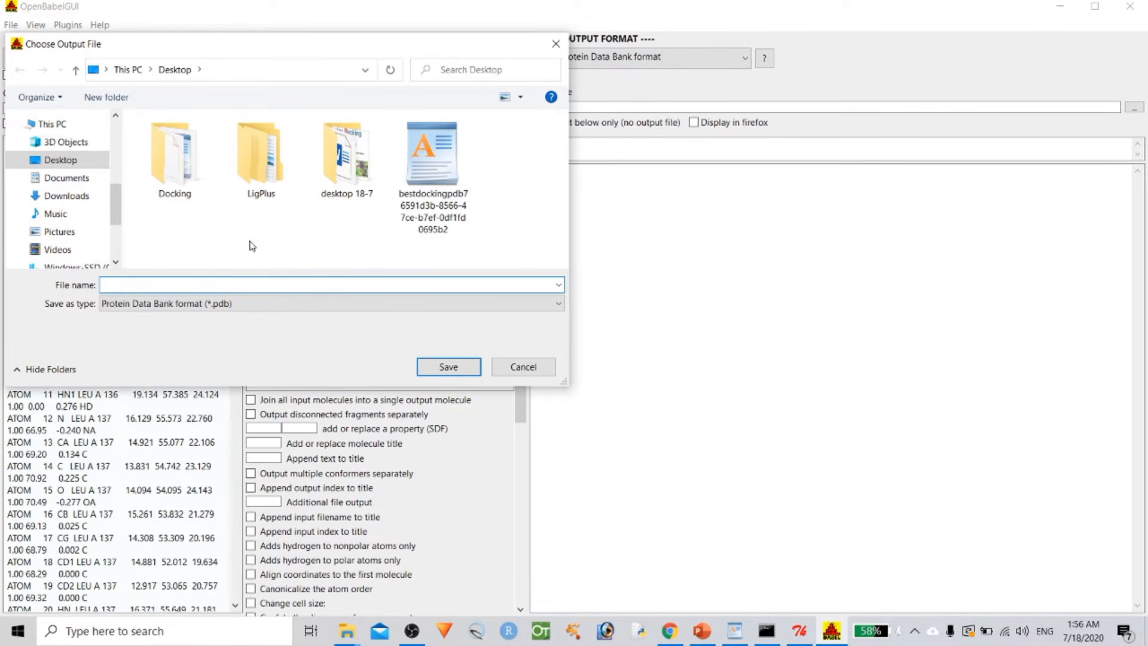
{"action": "type", "text": "bestdocking"}
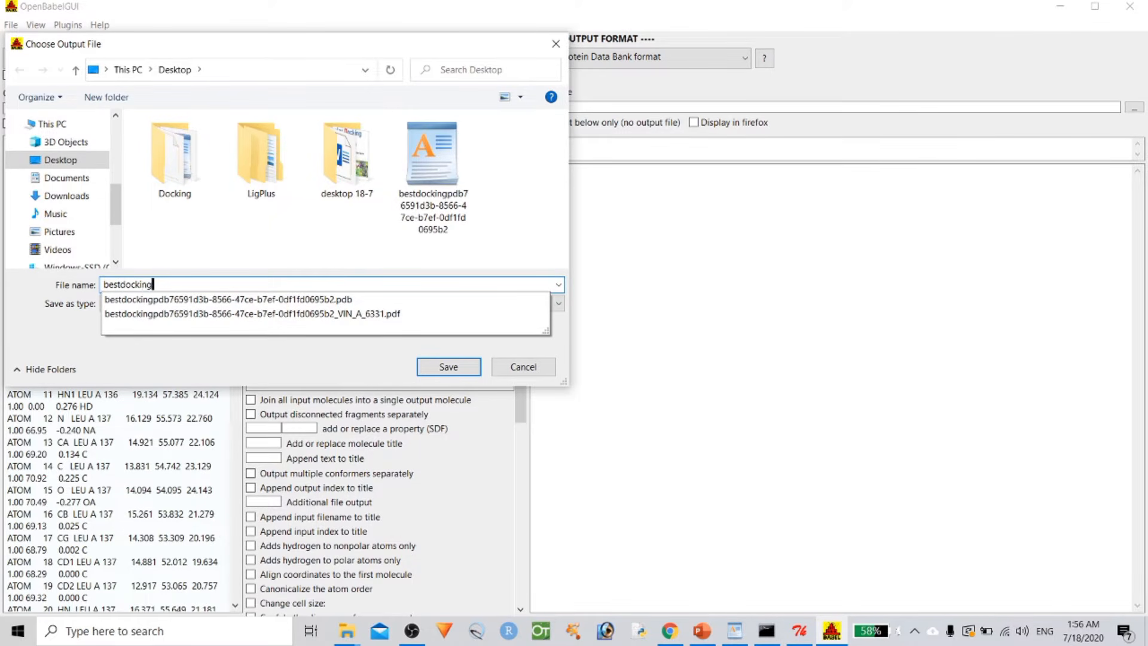
{"action": "type", "text": ".pdb"}
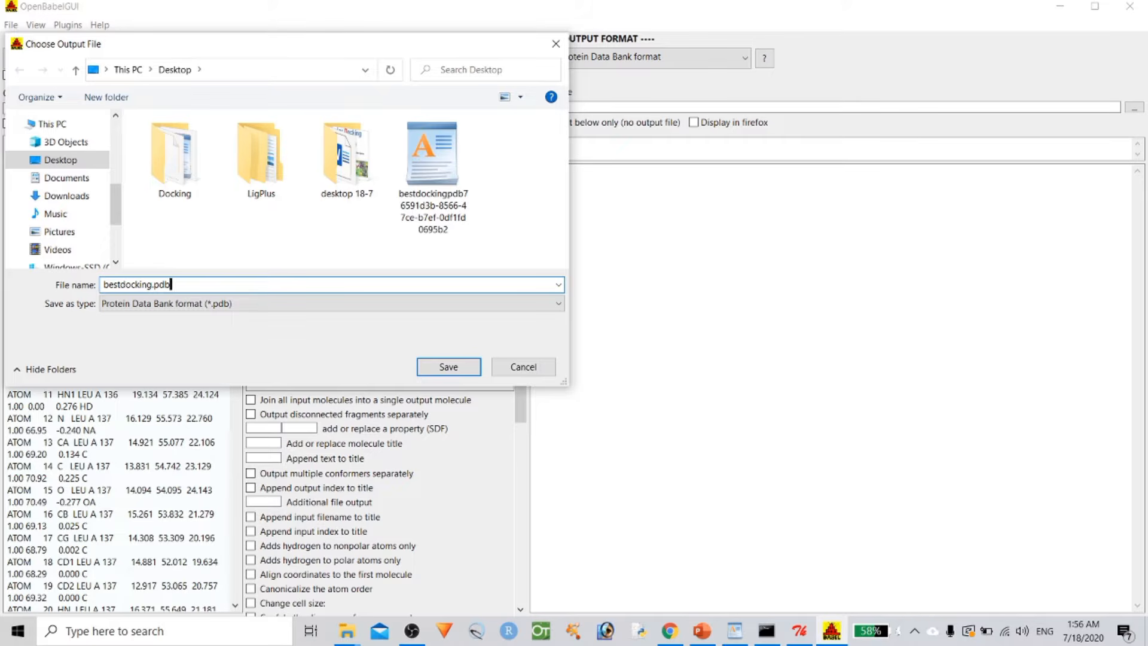
{"action": "type", "text": "\""}
{"action": "type", "text": "\""}
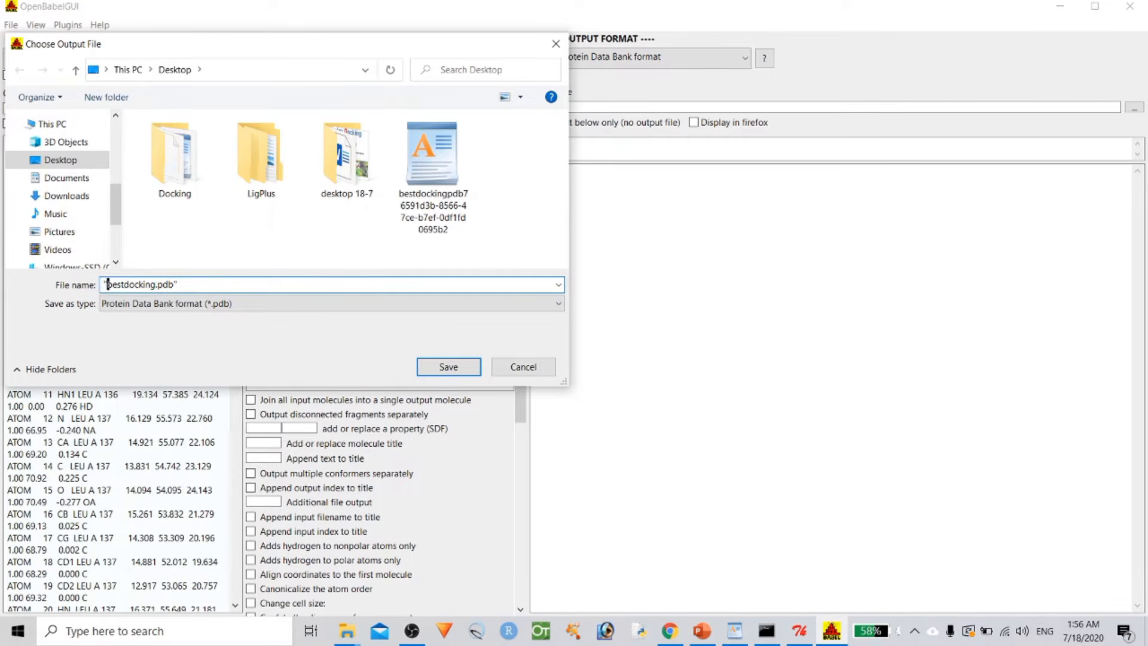
{"action": "left_click", "coordinate": [447, 368]}
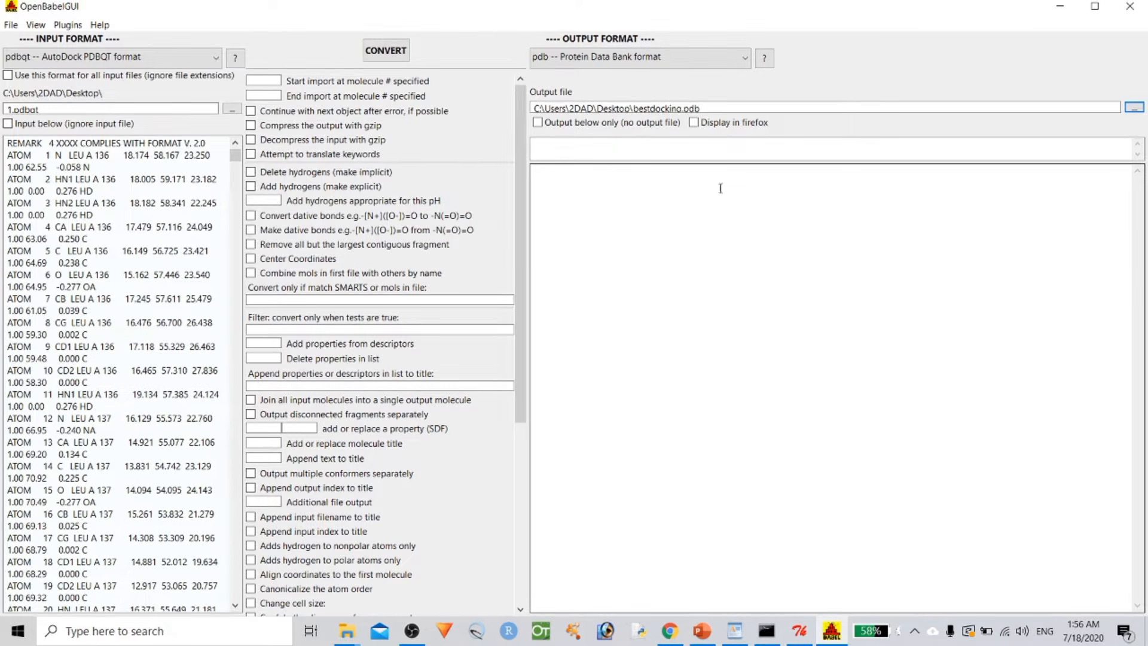
Step: Convert the PDBQT file to PDB and close Open Babel
{"action": "left_click", "coordinate": [385, 54]}
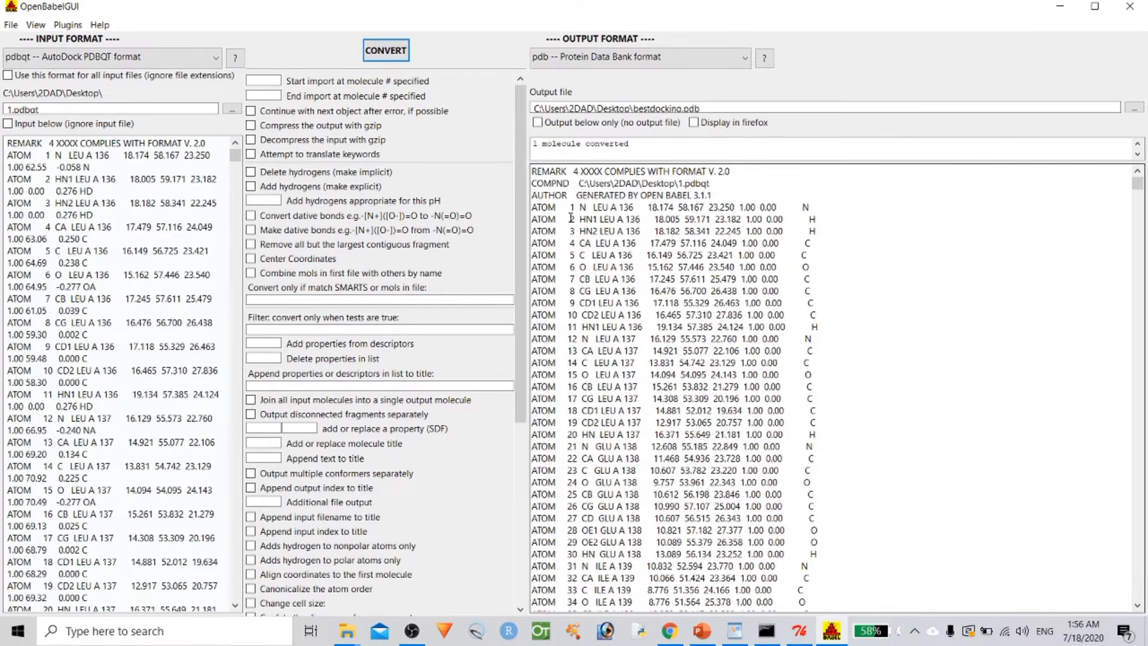
{"action": "left_click", "coordinate": [1129, 6]}
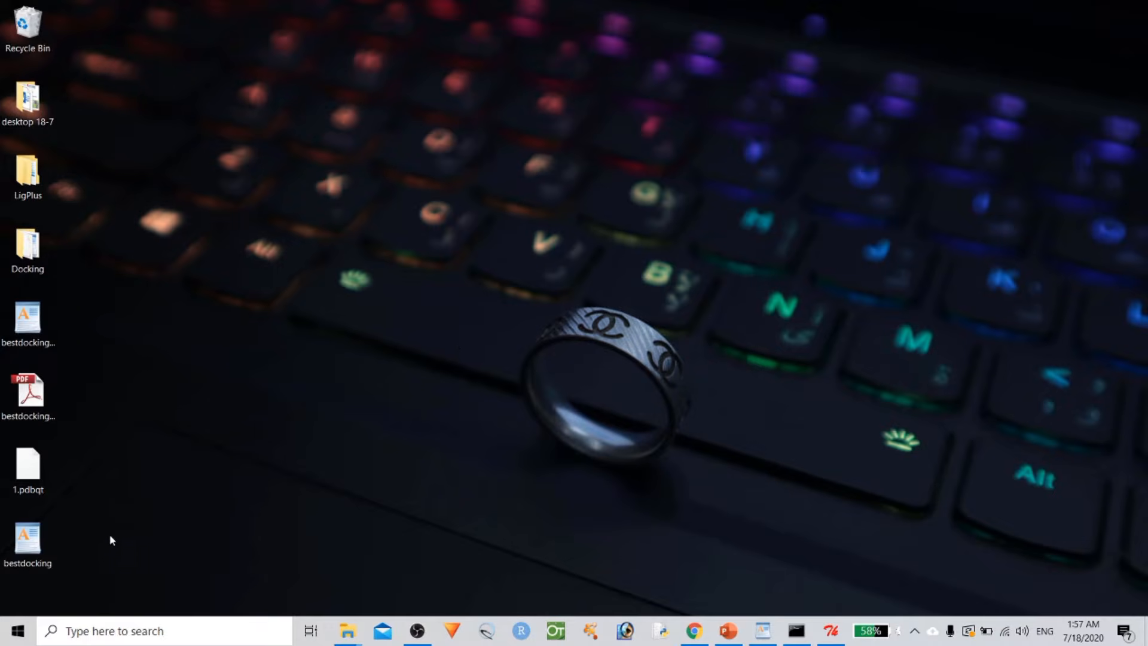
{"action": "left_click_drag", "start_coordinate": [373, 305], "coordinate": [381, 274]}
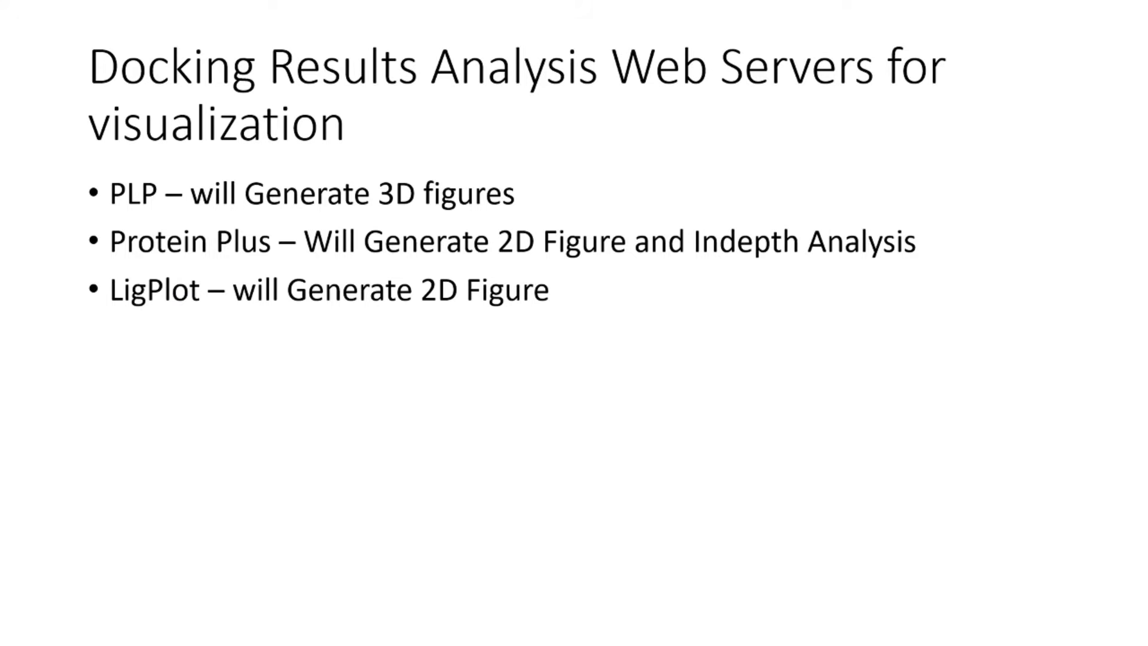
Step: End the slide show, switch to the Protein-Ligand Interaction Profiler page in Chrome and choose PDB file as the input type
{"action": "key", "text": "Escape"}
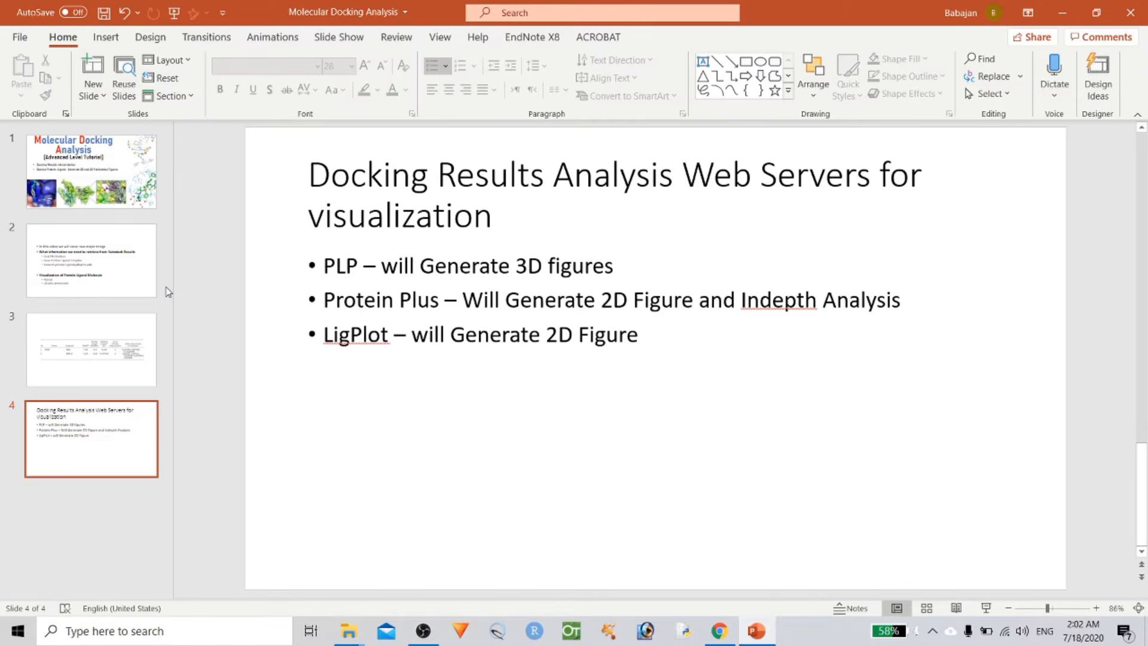
{"action": "left_click", "coordinate": [719, 631]}
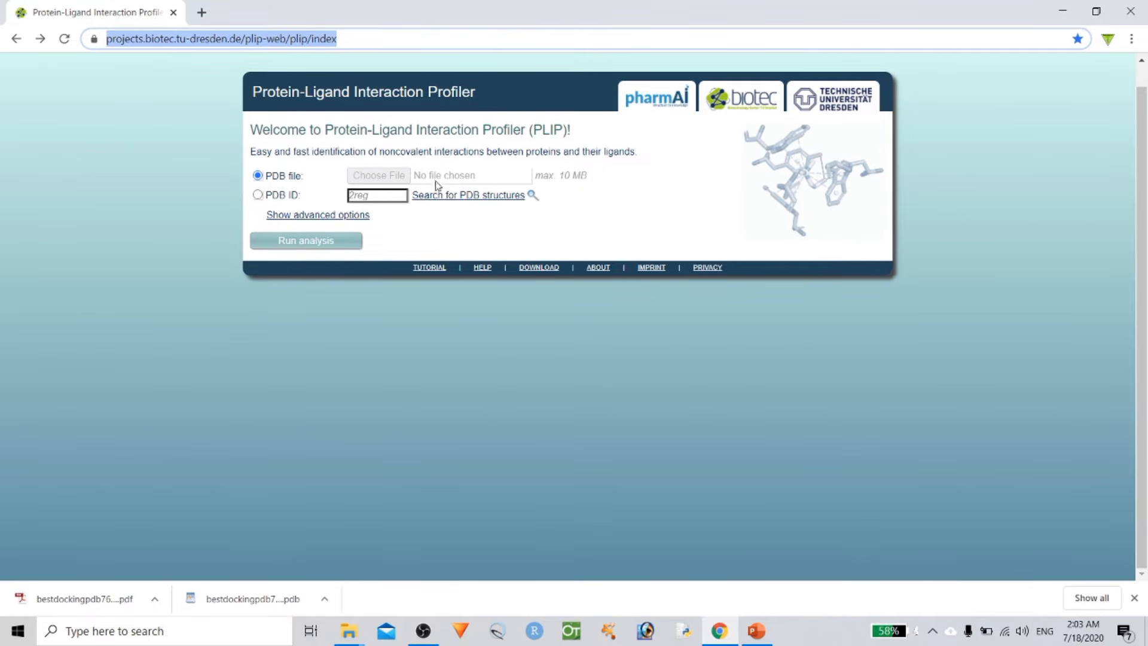
{"action": "left_click", "coordinate": [395, 182]}
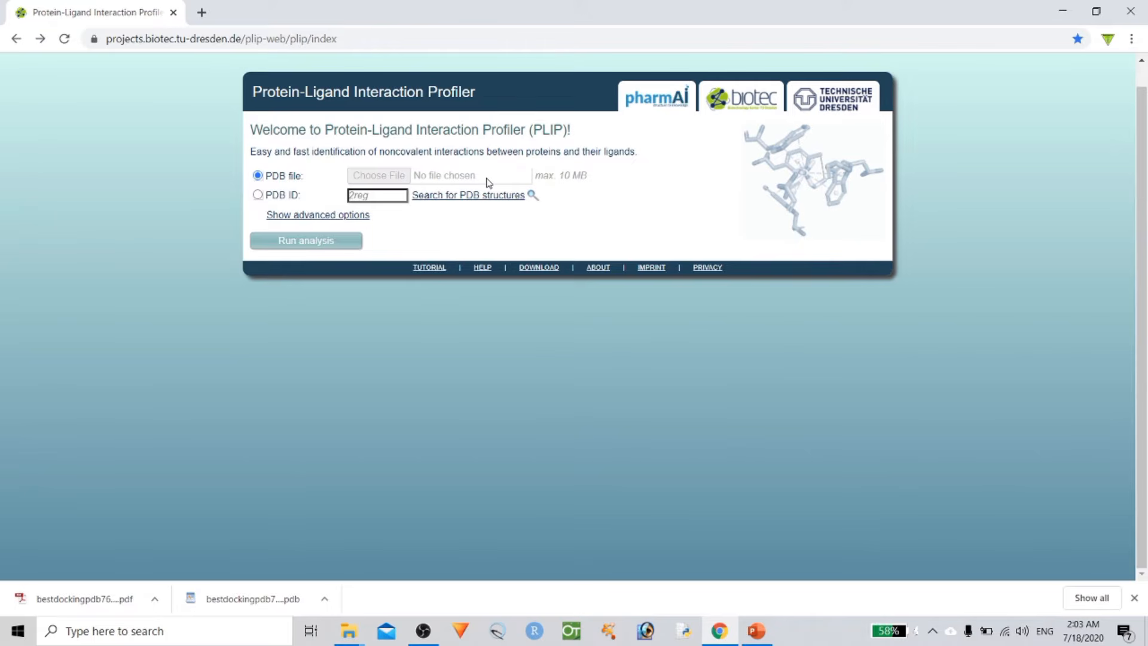
{"action": "left_click", "coordinate": [258, 175]}
Step: Upload bestdocking.pdb from the Desktop and run the interaction analysis
{"action": "left_click", "coordinate": [380, 175]}
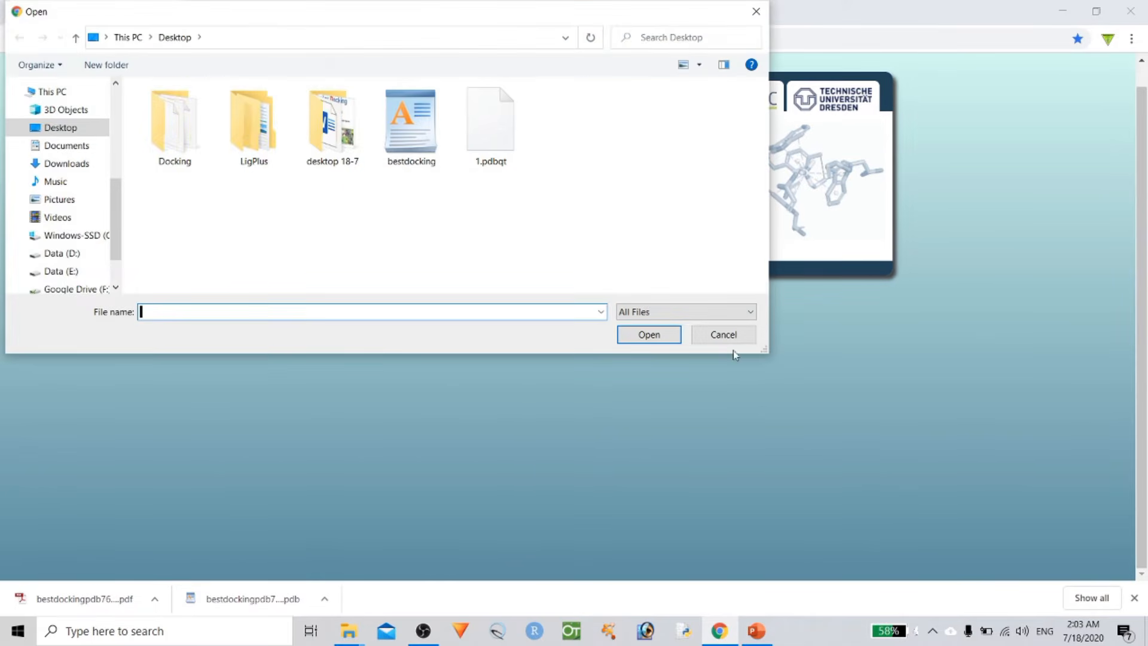
{"action": "left_click", "coordinate": [725, 336]}
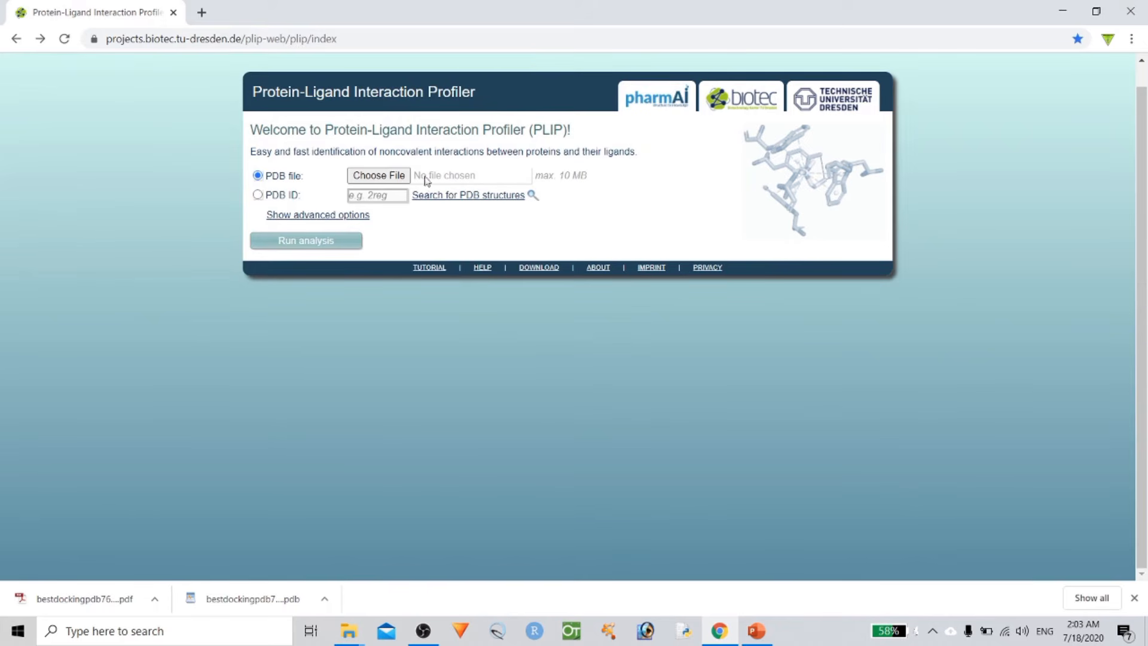
{"action": "left_click", "coordinate": [397, 176]}
{"action": "left_click", "coordinate": [413, 143]}
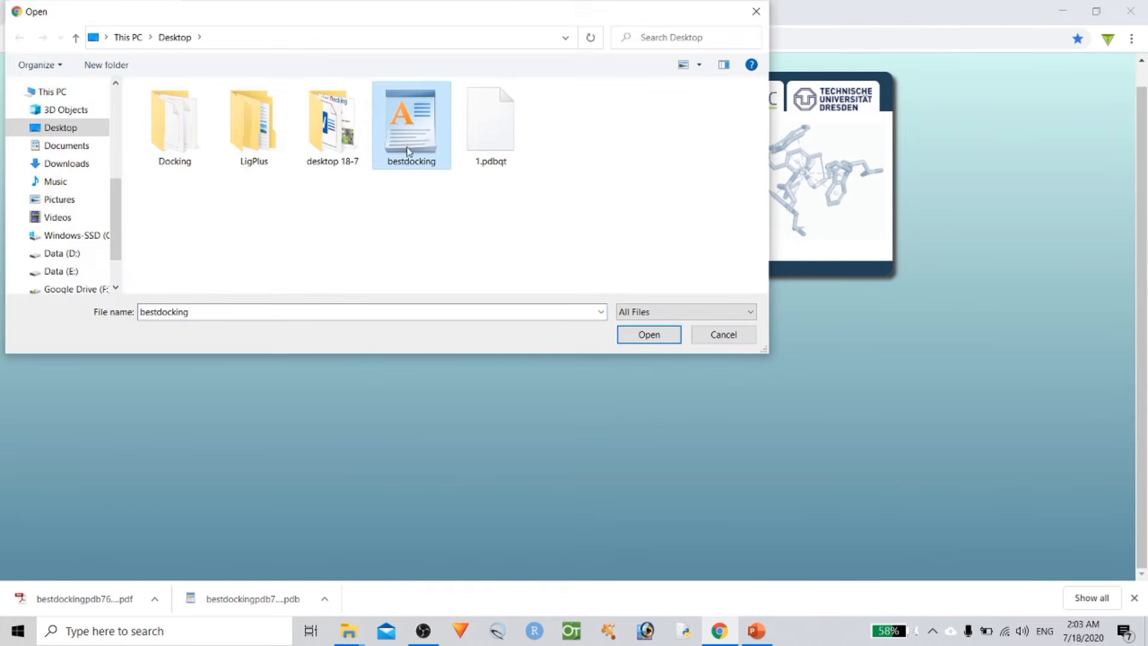
{"action": "left_click", "coordinate": [632, 336]}
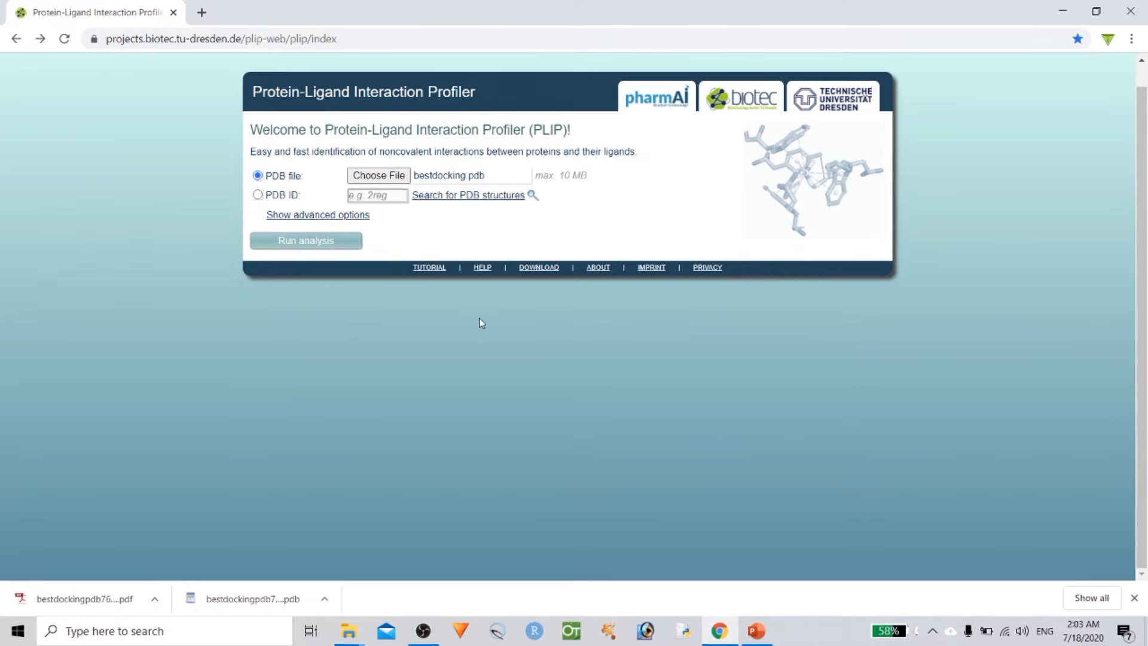
{"action": "left_click", "coordinate": [317, 242]}
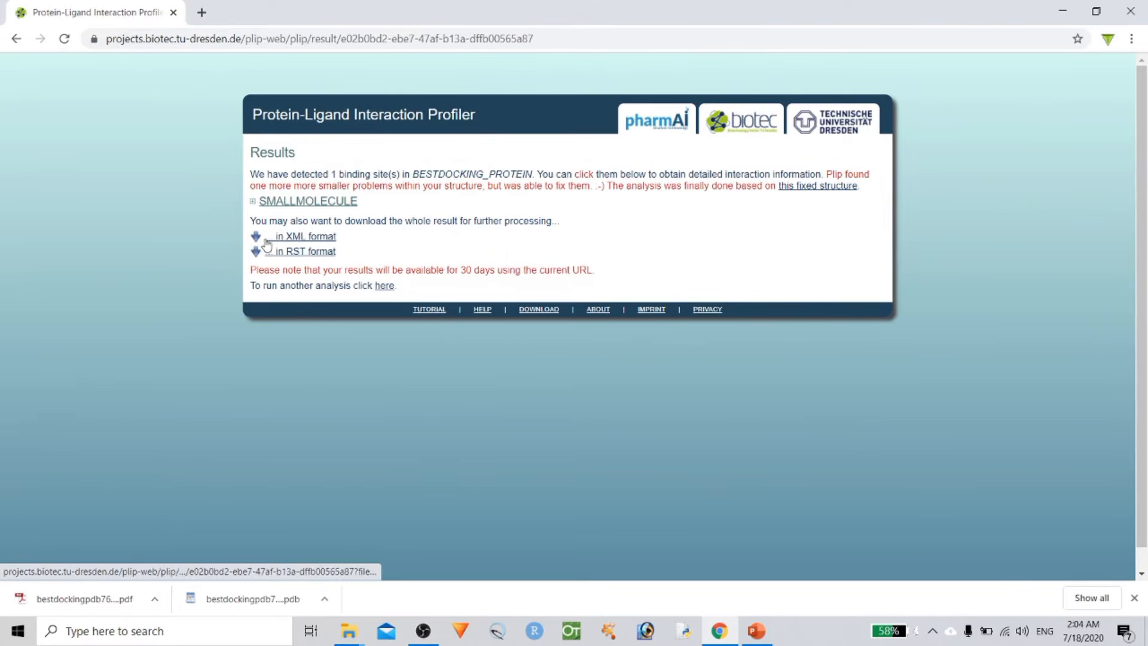
Step: Expand the small-molecule result down to VIN-A-6331 and examine its interaction figure and the hydrophobic interaction and hydrogen bond tables
{"action": "left_click", "coordinate": [252, 202]}
{"action": "left_click", "coordinate": [262, 219]}
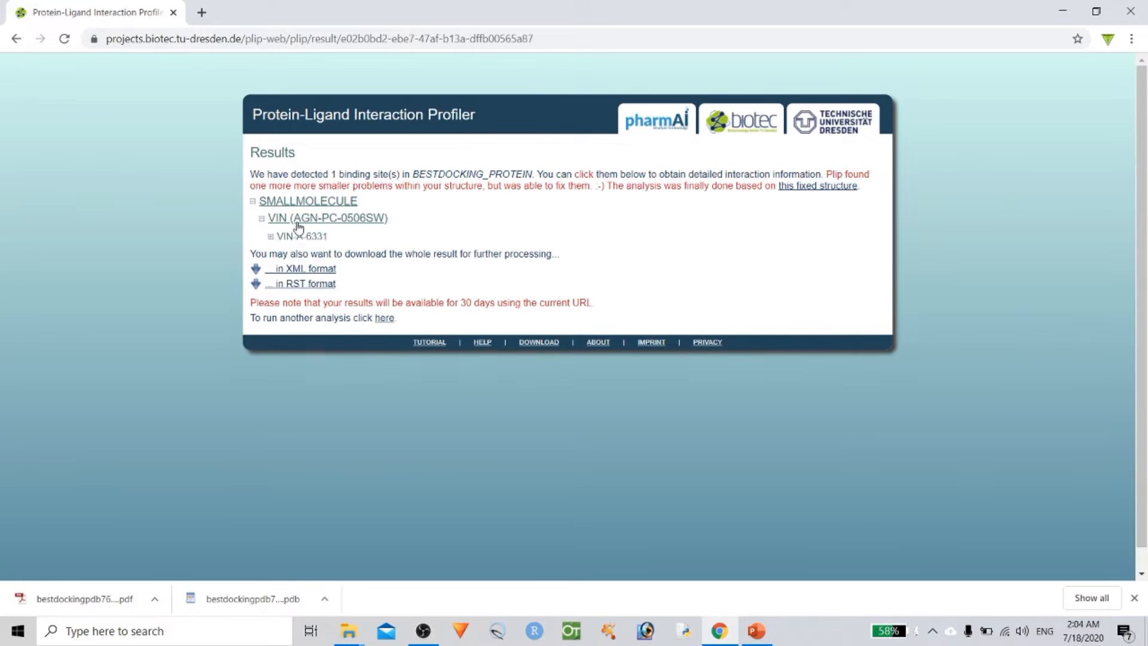
{"action": "left_click", "coordinate": [307, 235]}
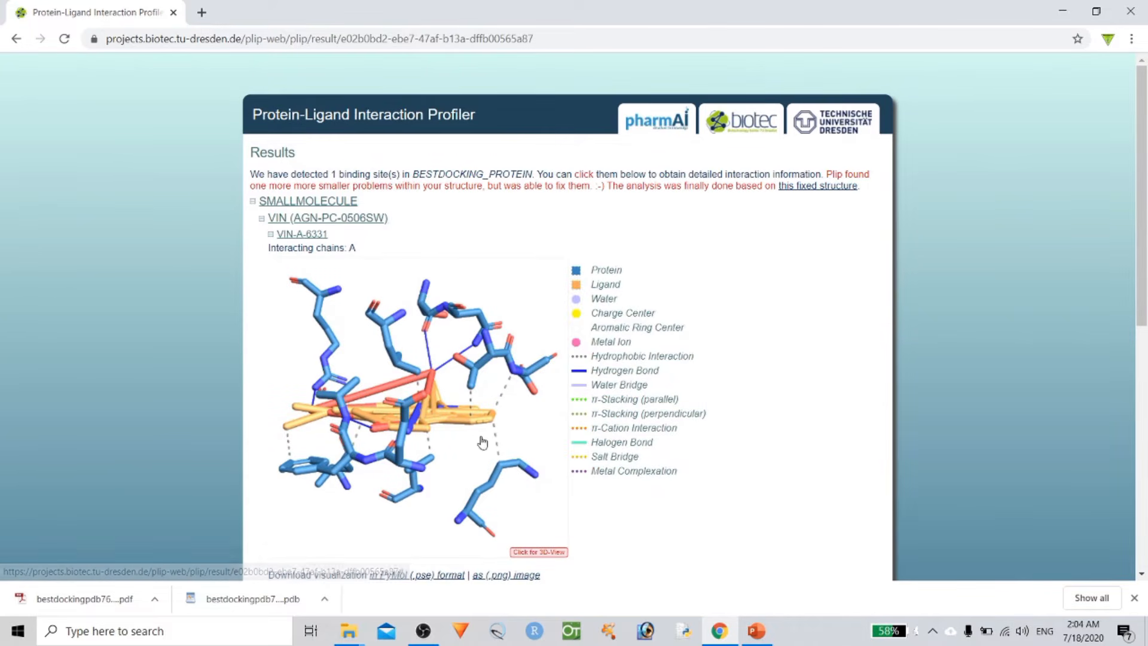
{"action": "scroll", "coordinate": [508, 439], "scroll_direction": "down", "scroll_amount": 1}
{"action": "scroll", "coordinate": [714, 324], "scroll_direction": "down", "scroll_amount": 4}
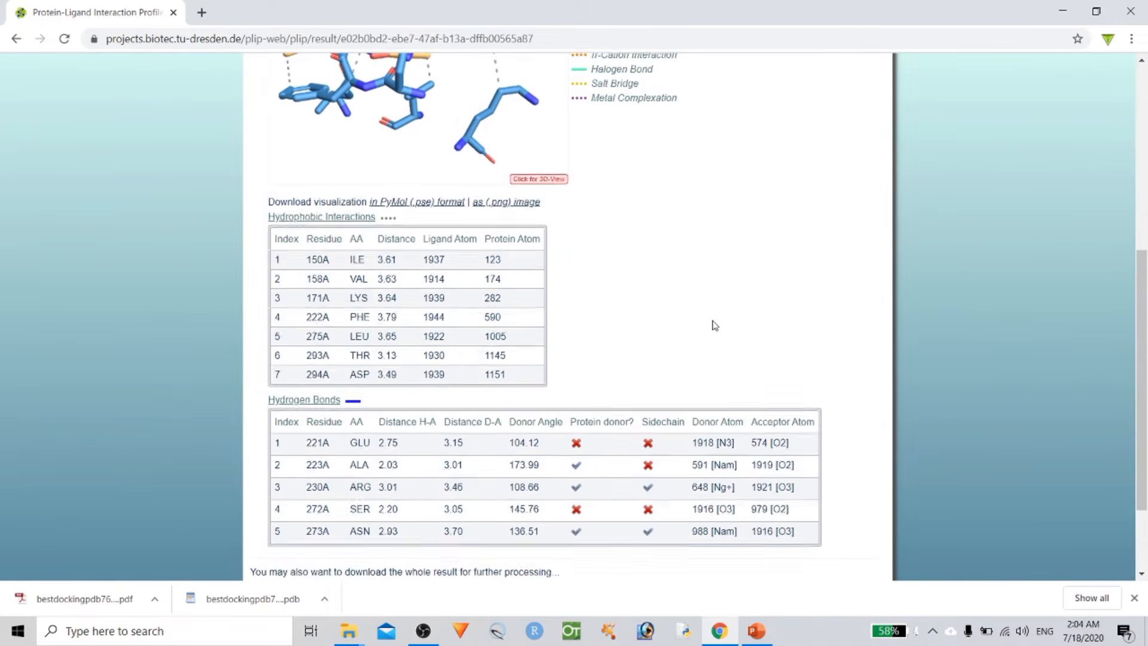
{"action": "scroll", "coordinate": [720, 278], "scroll_direction": "up", "scroll_amount": 2}
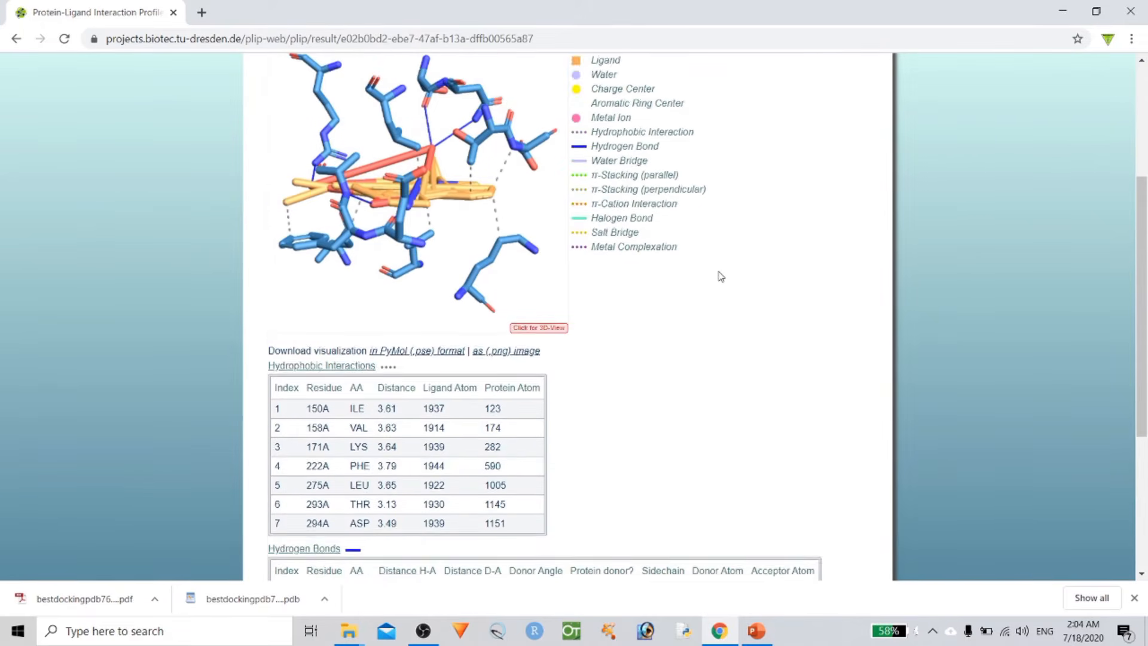
{"action": "scroll", "coordinate": [690, 237], "scroll_direction": "up", "scroll_amount": 1}
{"action": "scroll", "coordinate": [392, 299], "scroll_direction": "down", "scroll_amount": 3}
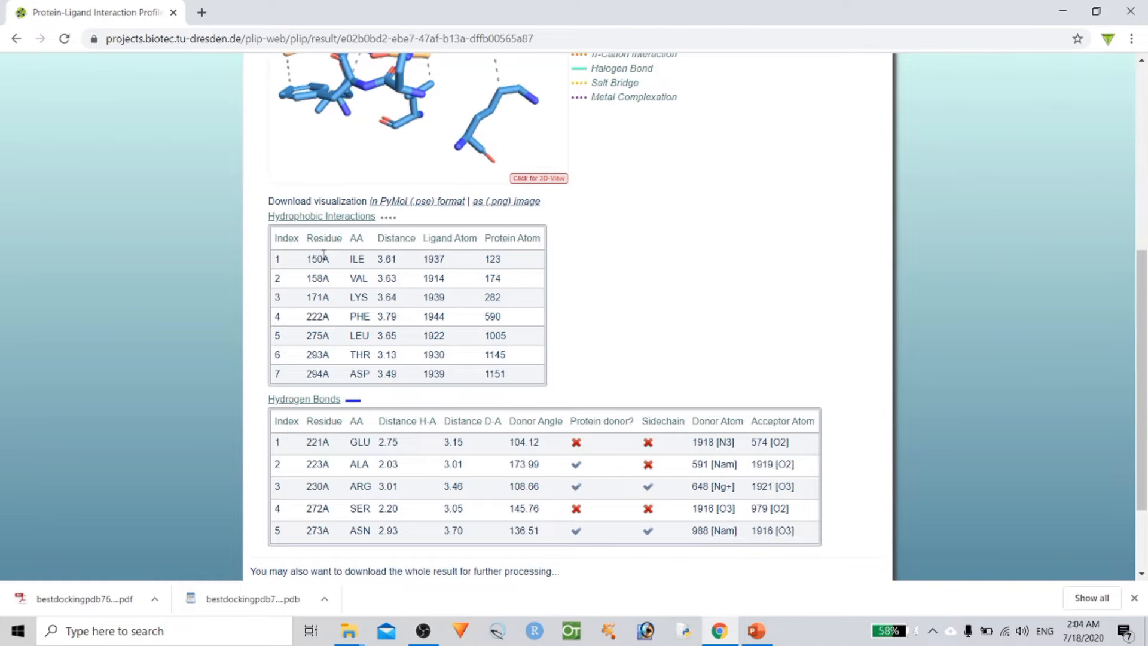
{"action": "scroll", "coordinate": [733, 308], "scroll_direction": "down", "scroll_amount": 2}
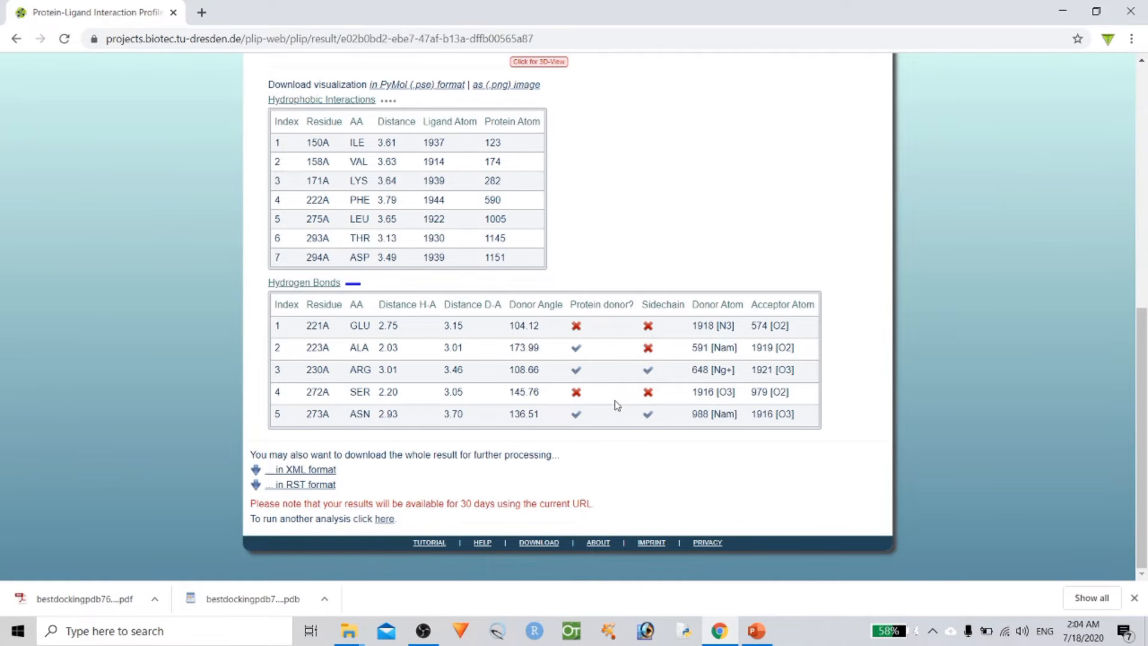
{"action": "scroll", "coordinate": [654, 323], "scroll_direction": "up", "scroll_amount": 7}
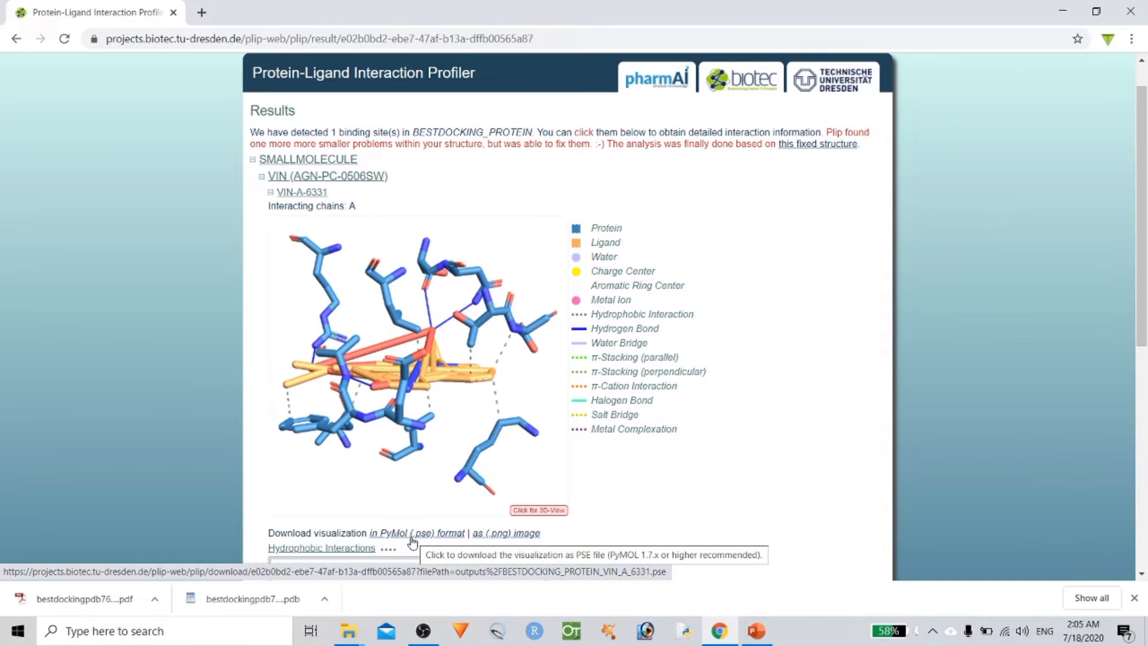
Step: Download the interaction visualization as a PNG image to the Desktop, named BESTDOCKING_PROTEIN_VIN_A_6331
{"action": "scroll", "coordinate": [407, 514], "scroll_direction": "down", "scroll_amount": 2}
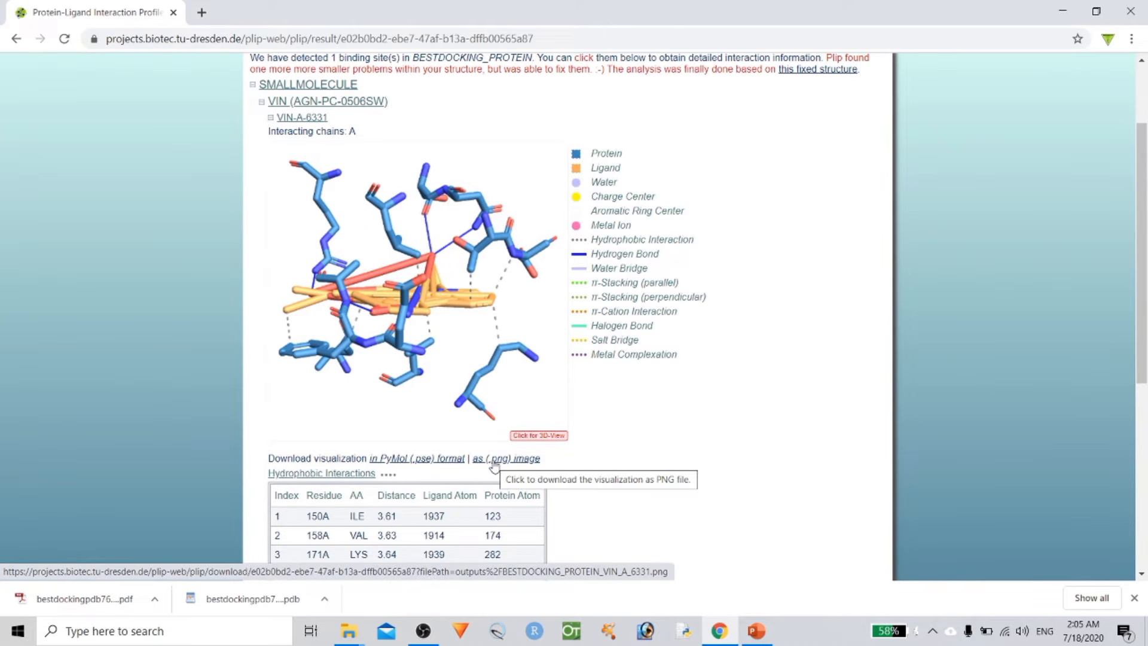
{"action": "left_click", "coordinate": [494, 466]}
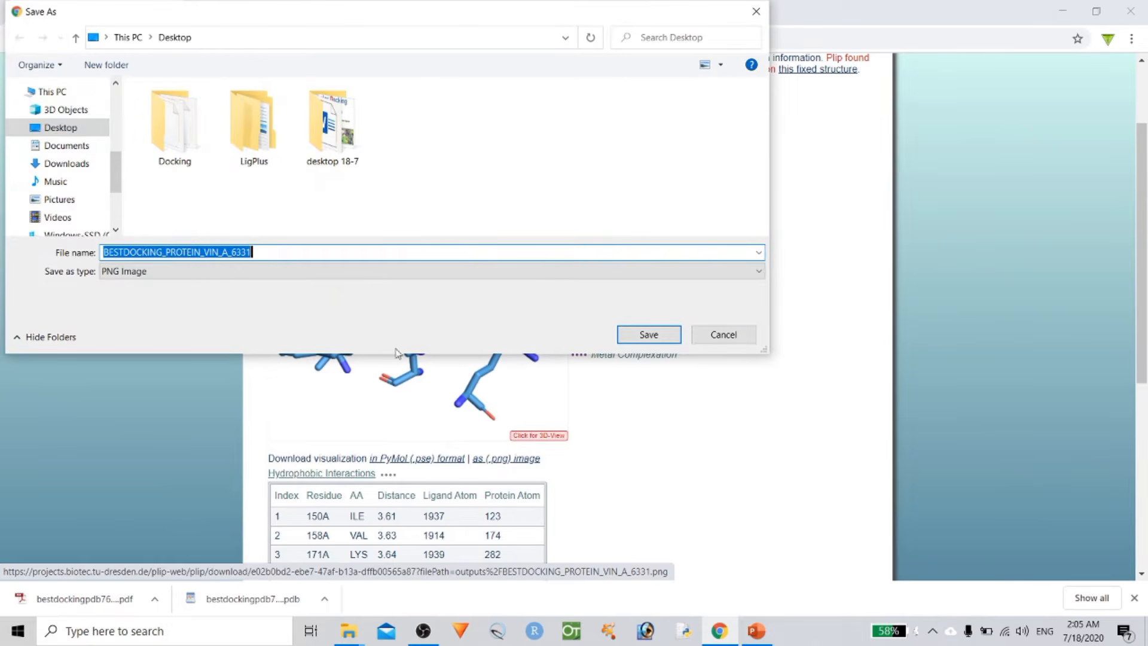
{"action": "left_click", "coordinate": [546, 248]}
{"action": "left_click", "coordinate": [672, 342]}
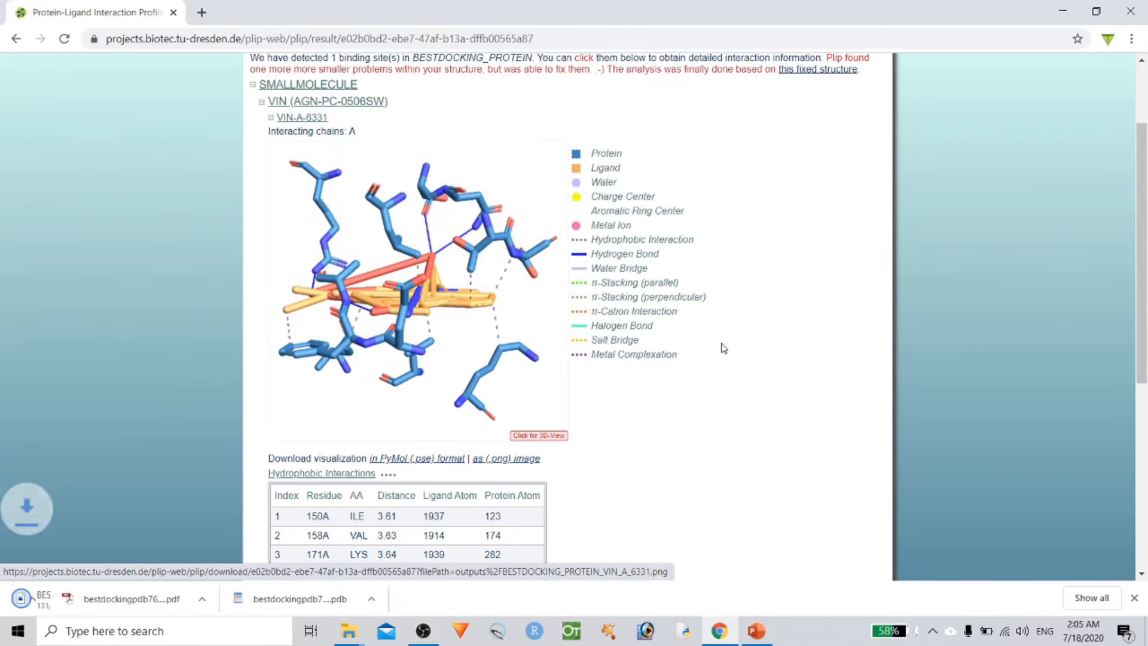
Step: Open the downloaded PNG to view the interaction figure, close it and return to the interaction tables on the results page
{"action": "scroll", "coordinate": [245, 556], "scroll_direction": "down", "scroll_amount": 2}
{"action": "left_click", "coordinate": [99, 602]}
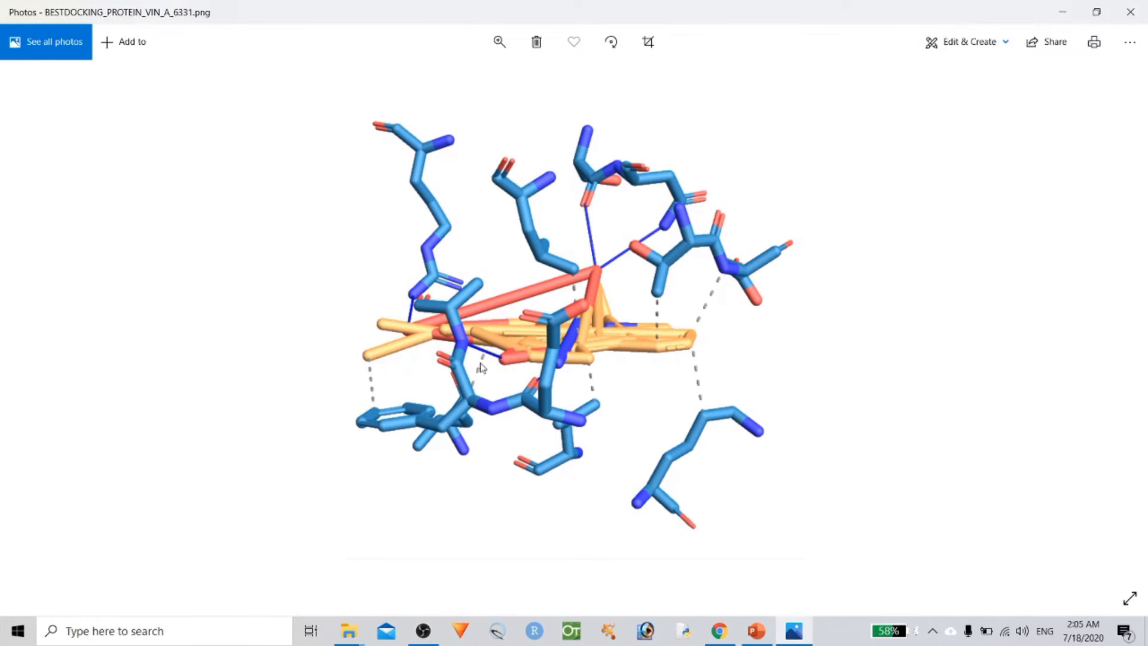
{"action": "left_click", "coordinate": [1097, 12]}
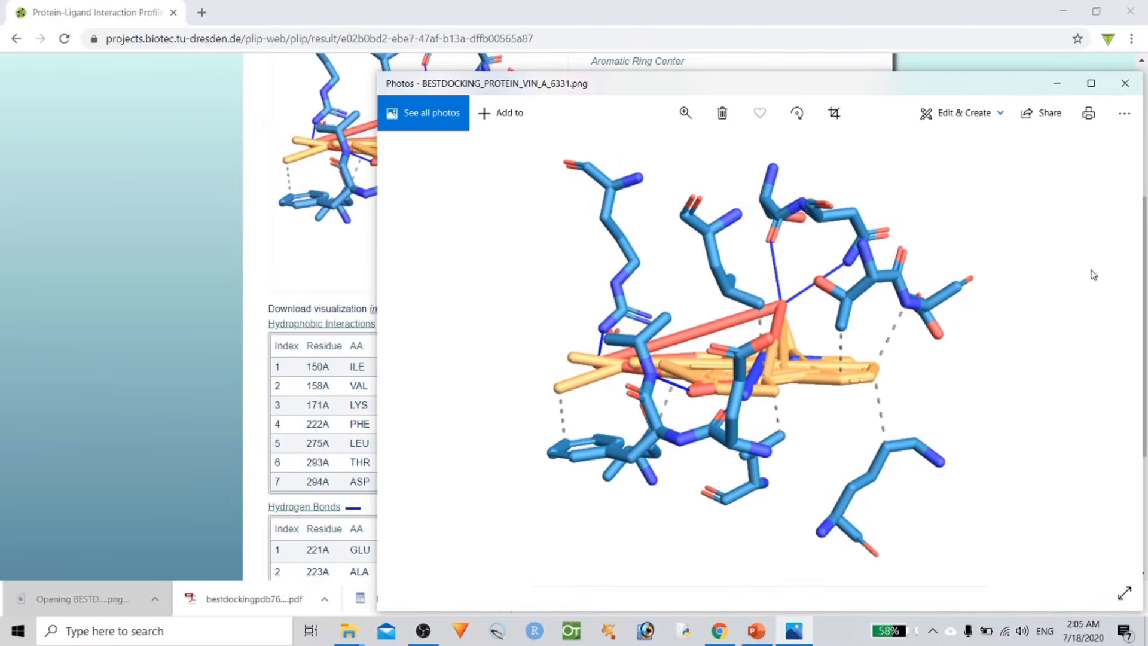
{"action": "left_click", "coordinate": [1125, 83]}
{"action": "scroll", "coordinate": [407, 270], "scroll_direction": "down", "scroll_amount": 2}
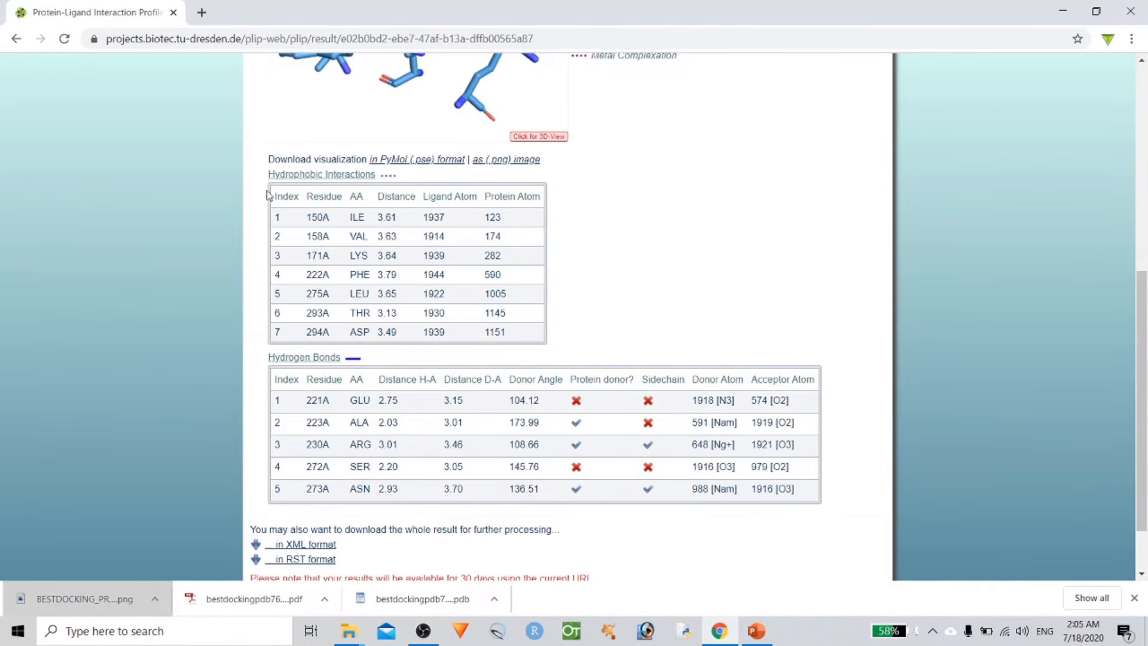
Step: Download the interaction visualization in PyMOL (.pse) format to the Desktop as BESTDOCKING_PROTEIN_VIN_A_6331
{"action": "left_click_drag", "start_coordinate": [270, 192], "coordinate": [734, 417]}
{"action": "scroll", "coordinate": [735, 417], "scroll_direction": "down", "scroll_amount": 1}
{"action": "scroll", "coordinate": [735, 417], "scroll_direction": "down", "scroll_amount": 1}
{"action": "left_click", "coordinate": [802, 228]}
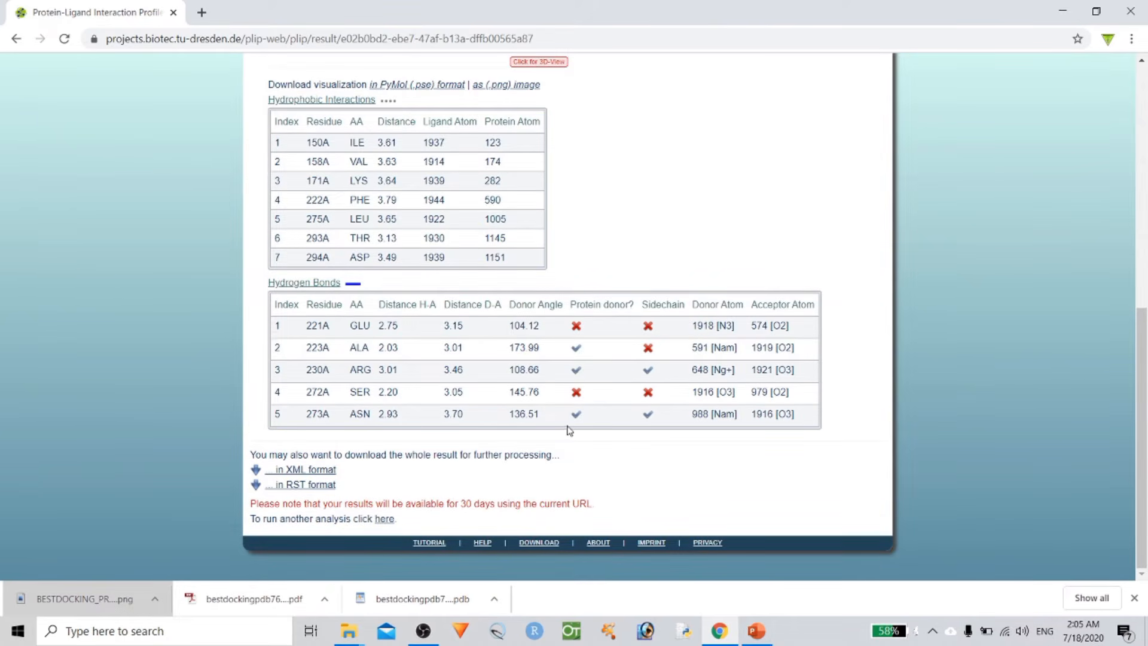
{"action": "scroll", "coordinate": [602, 440], "scroll_direction": "up", "scroll_amount": 6}
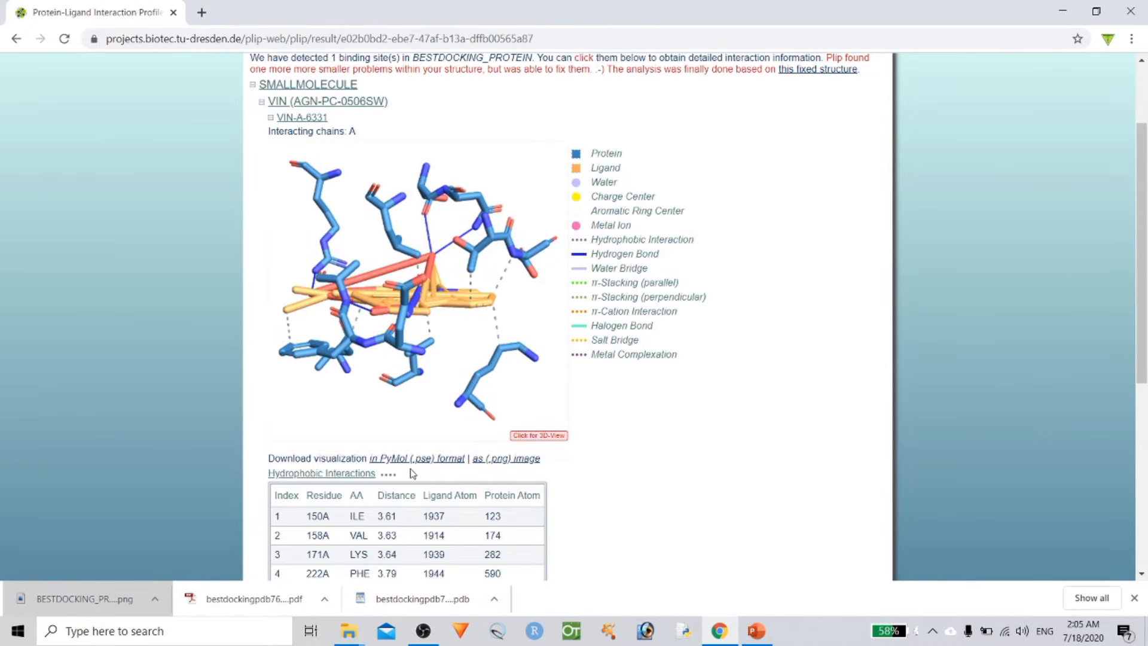
{"action": "left_click", "coordinate": [409, 465]}
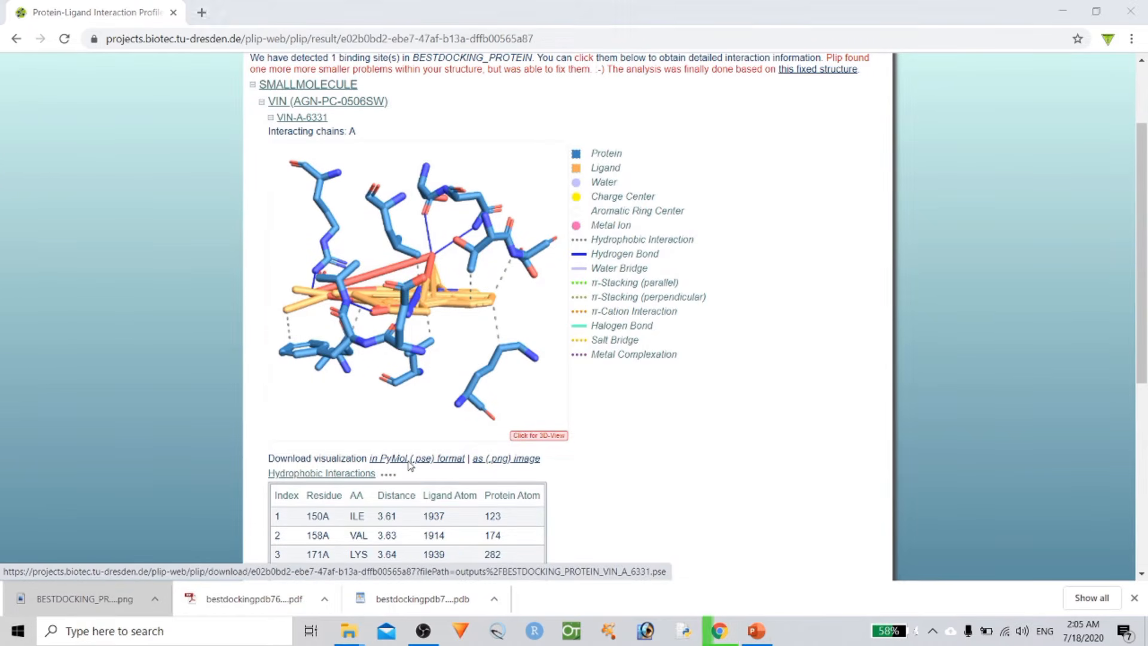
{"action": "left_click", "coordinate": [92, 127]}
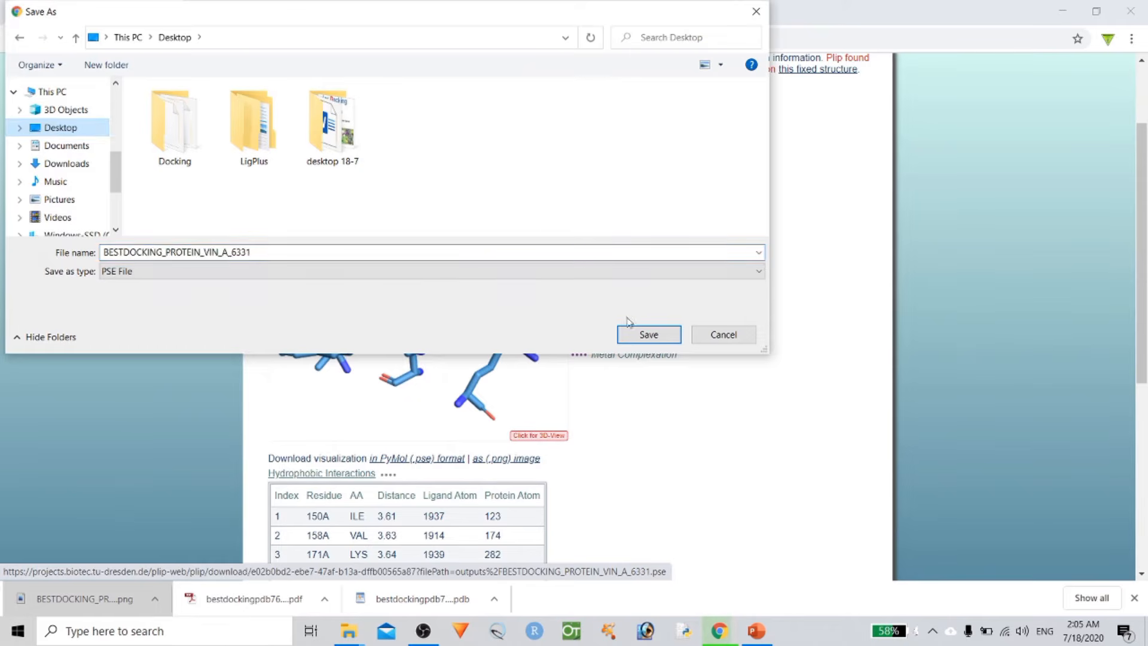
{"action": "left_click", "coordinate": [647, 333]}
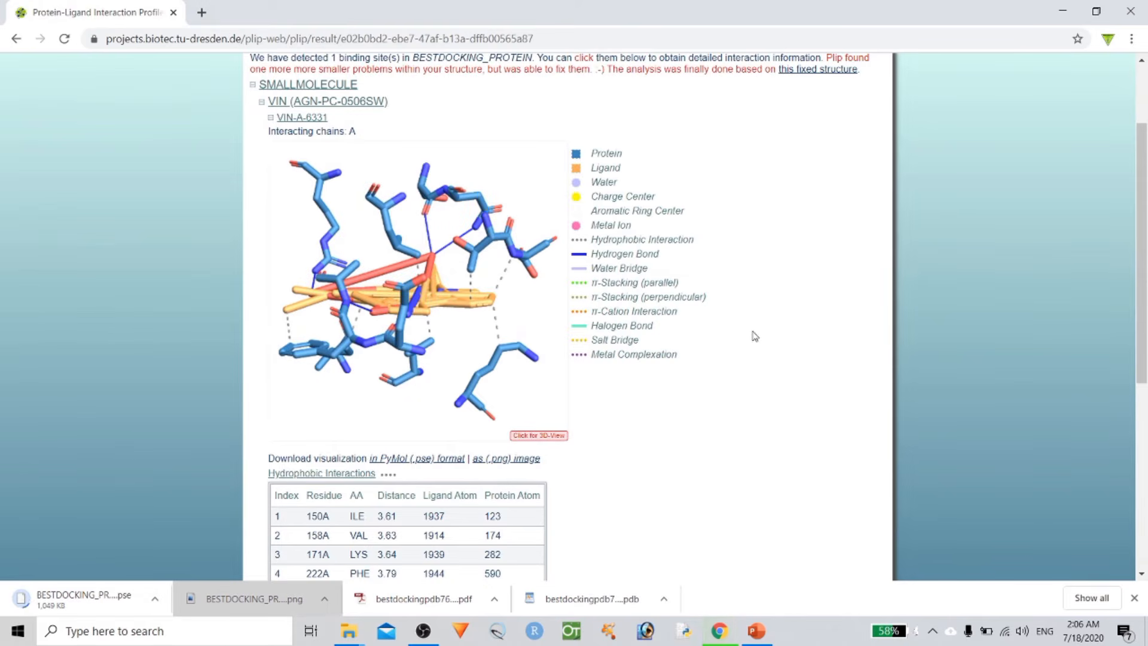
Step: Launch PyMOL and open the session file BESTDOCKING_PROTEIN_VIN_A_6331.pse from the Desktop
{"action": "key", "text": "super"}
{"action": "type", "text": "p"}
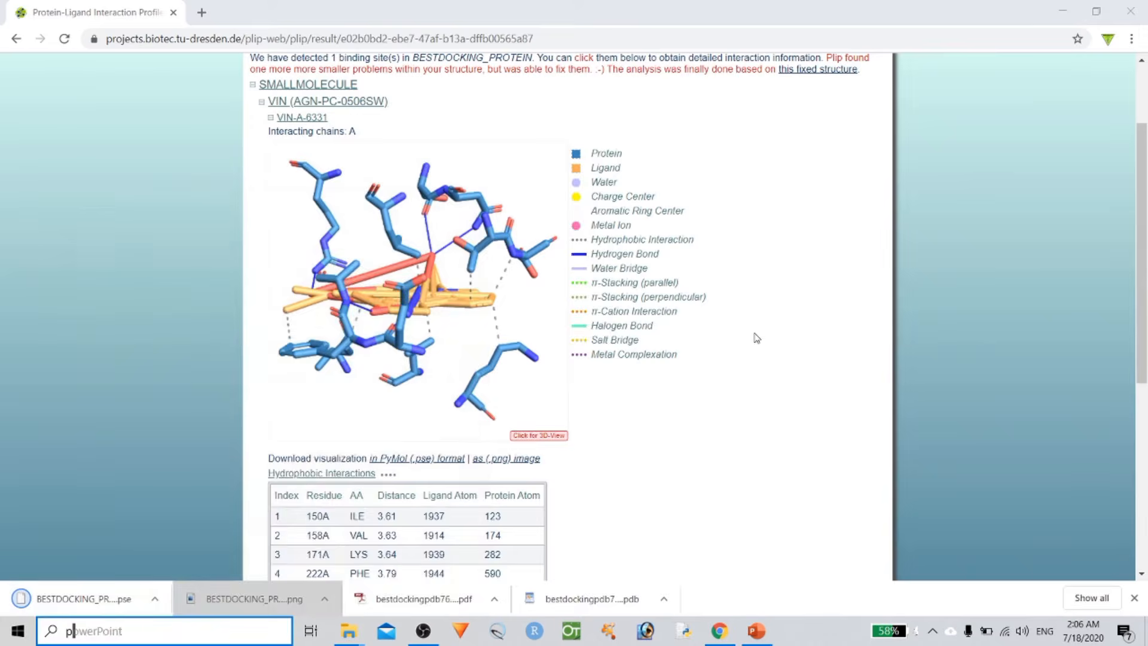
{"action": "type", "text": "ym"}
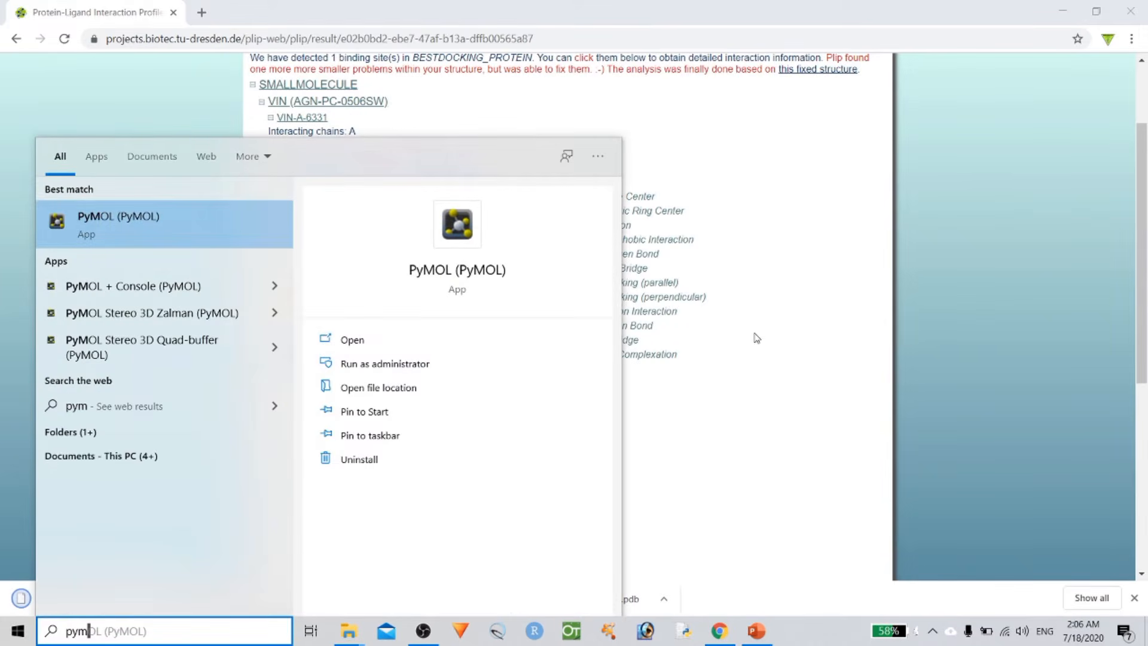
{"action": "key", "text": "Return"}
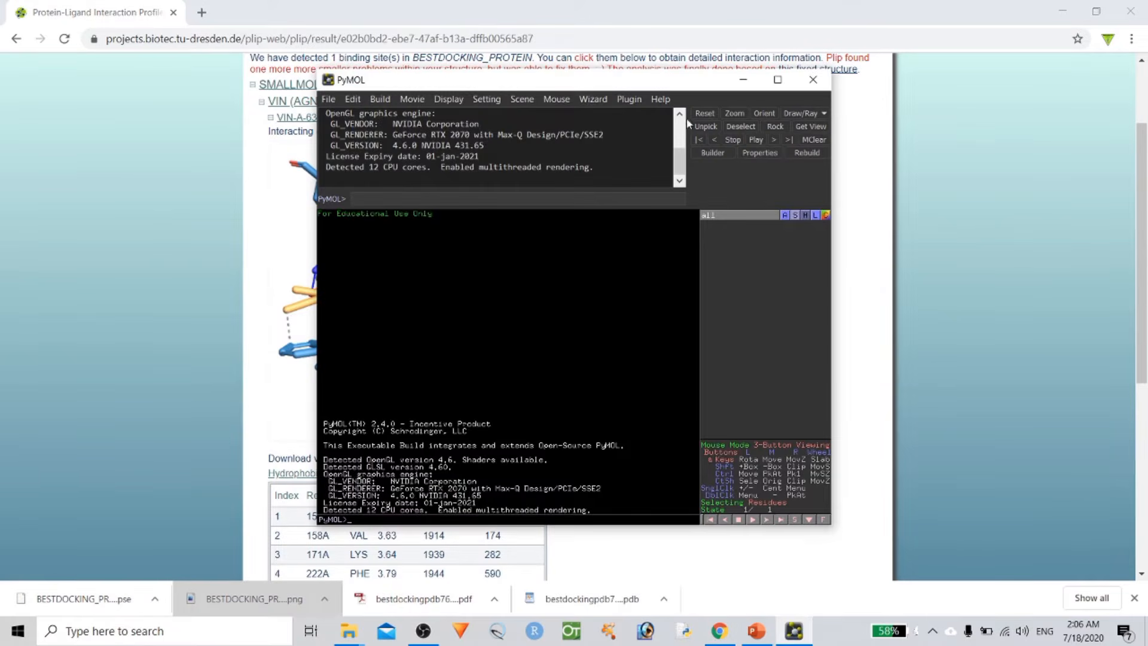
{"action": "left_click", "coordinate": [328, 99]}
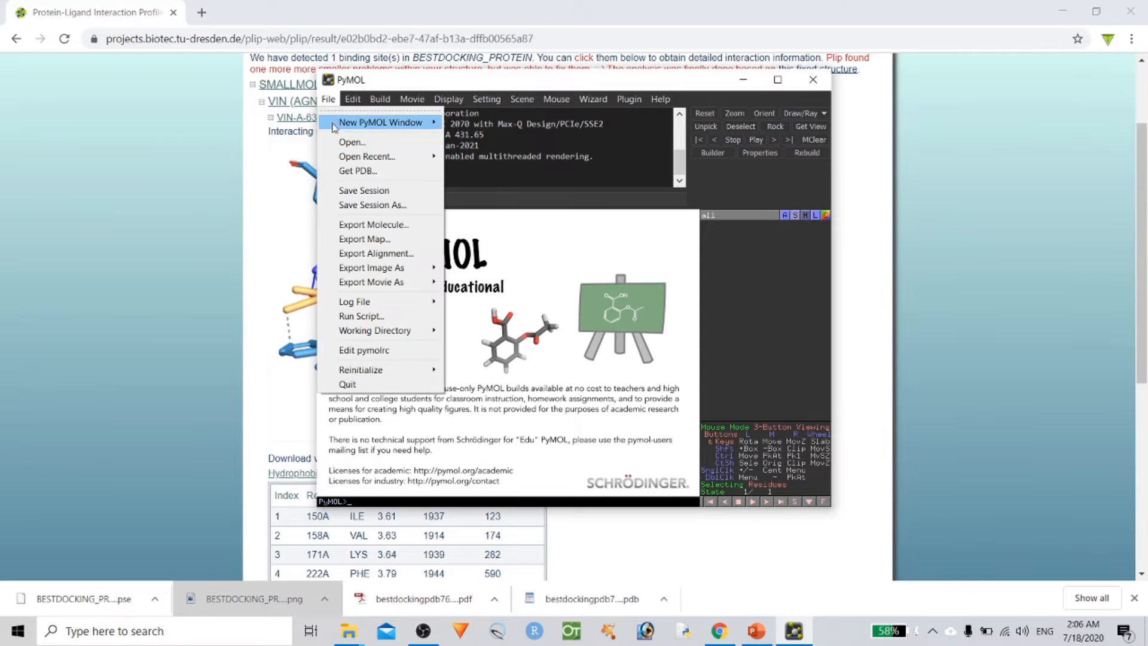
{"action": "left_click", "coordinate": [359, 141]}
{"action": "left_click", "coordinate": [378, 219]}
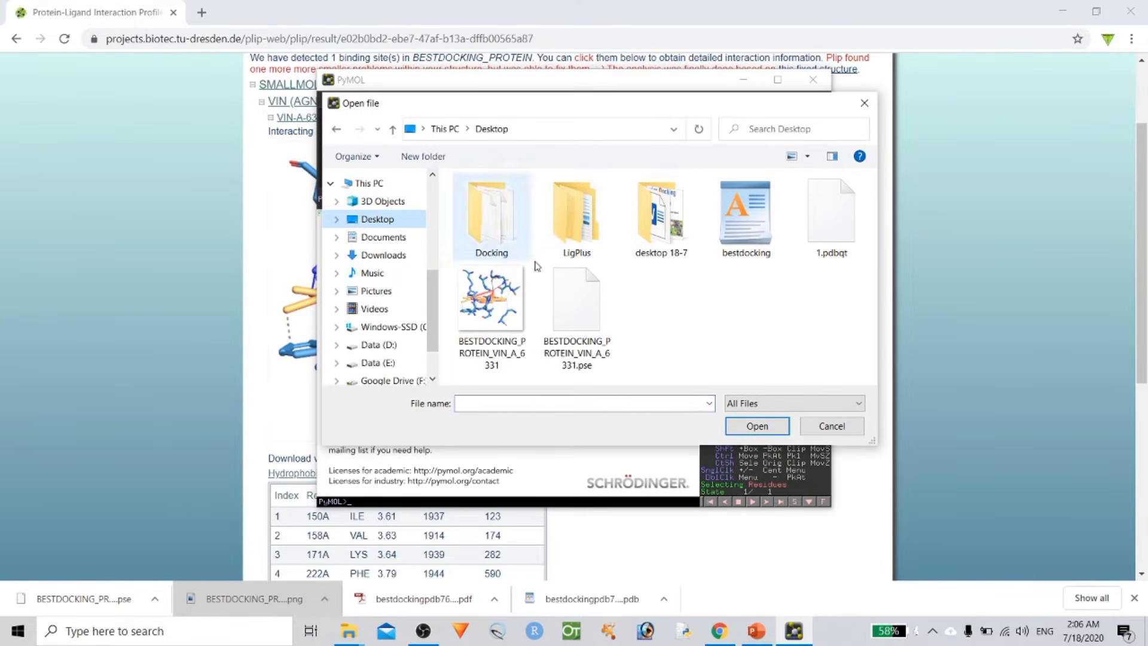
{"action": "left_click", "coordinate": [590, 360]}
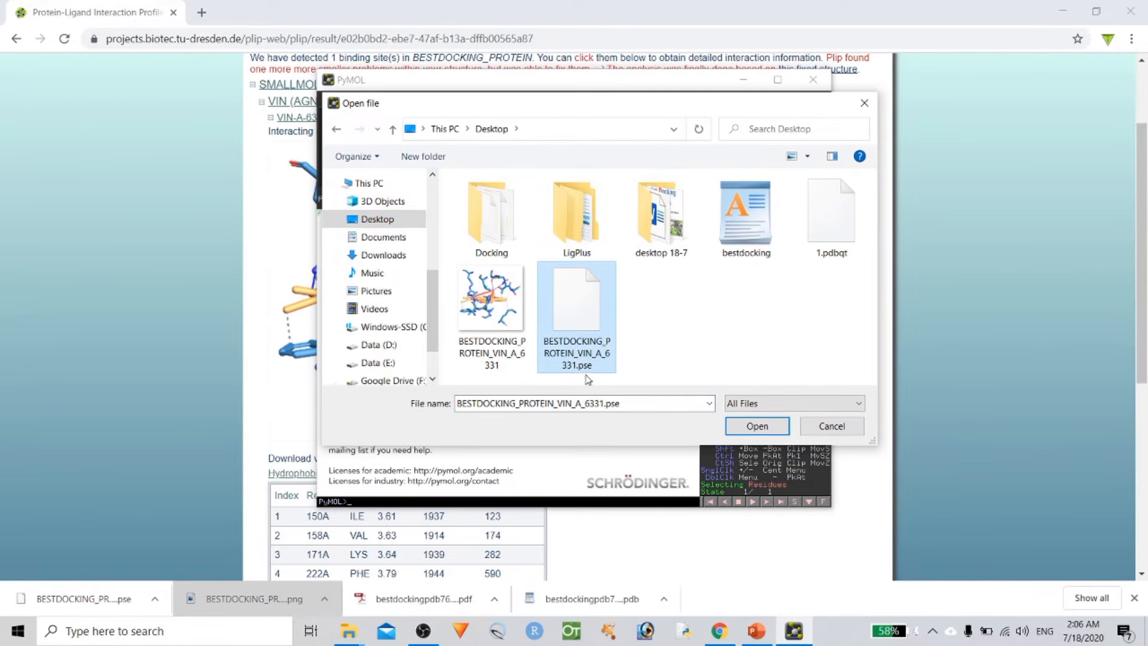
{"action": "left_click", "coordinate": [756, 427]}
Step: Display the residue sequence above the structure and select the VIN ligand at its end
{"action": "left_click_drag", "start_coordinate": [535, 293], "coordinate": [458, 300]}
{"action": "mouse_move", "coordinate": [477, 371]}
{"action": "left_mouse_down"}
{"action": "mouse_move", "coordinate": [503, 366]}
{"action": "mouse_move", "coordinate": [477, 372]}
{"action": "mouse_move", "coordinate": [461, 361]}
{"action": "mouse_move", "coordinate": [495, 375]}
{"action": "mouse_move", "coordinate": [485, 368]}
{"action": "left_mouse_up"}
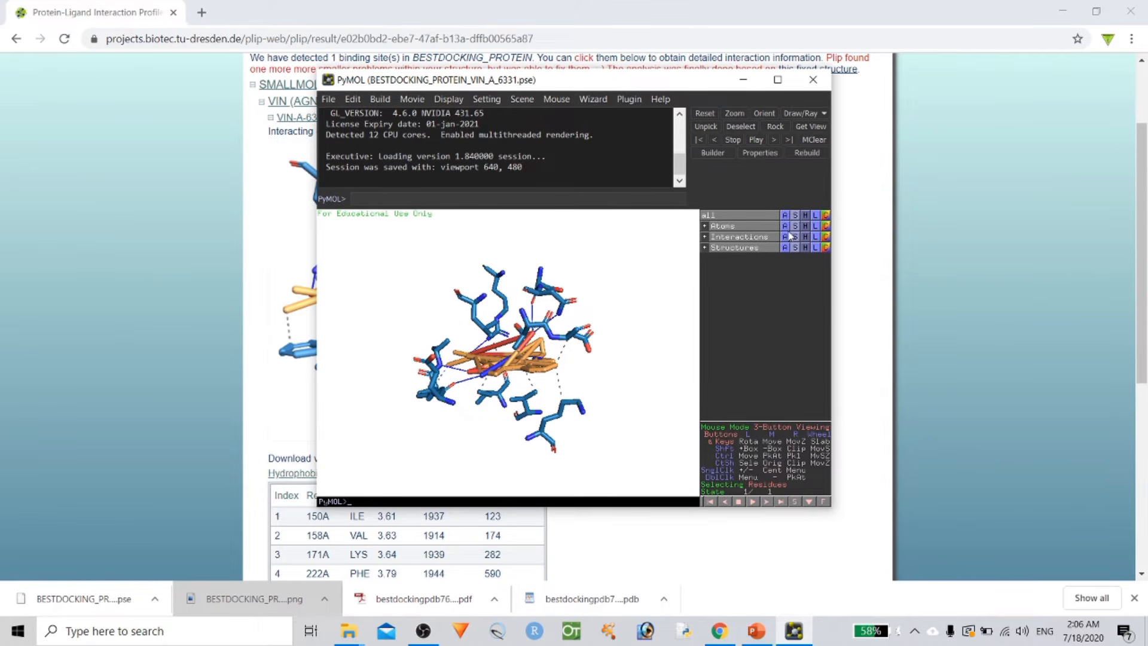
{"action": "left_click", "coordinate": [794, 503]}
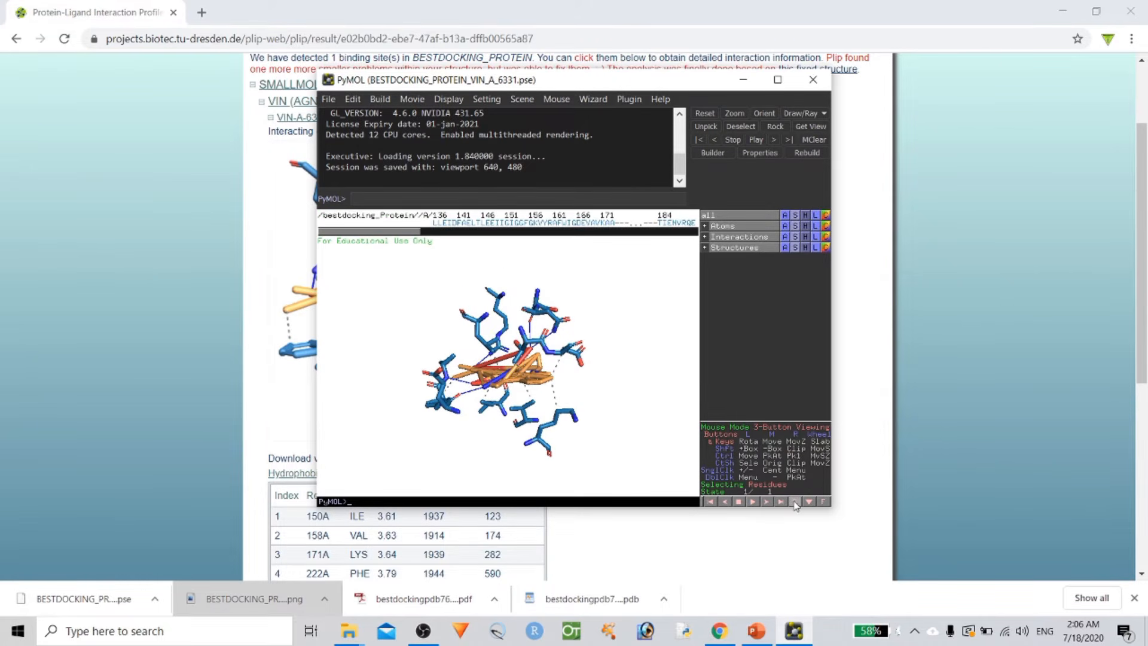
{"action": "left_click", "coordinate": [795, 502]}
{"action": "left_click", "coordinate": [794, 503]}
{"action": "left_click_drag", "start_coordinate": [375, 232], "coordinate": [716, 272]}
{"action": "left_click", "coordinate": [692, 223]}
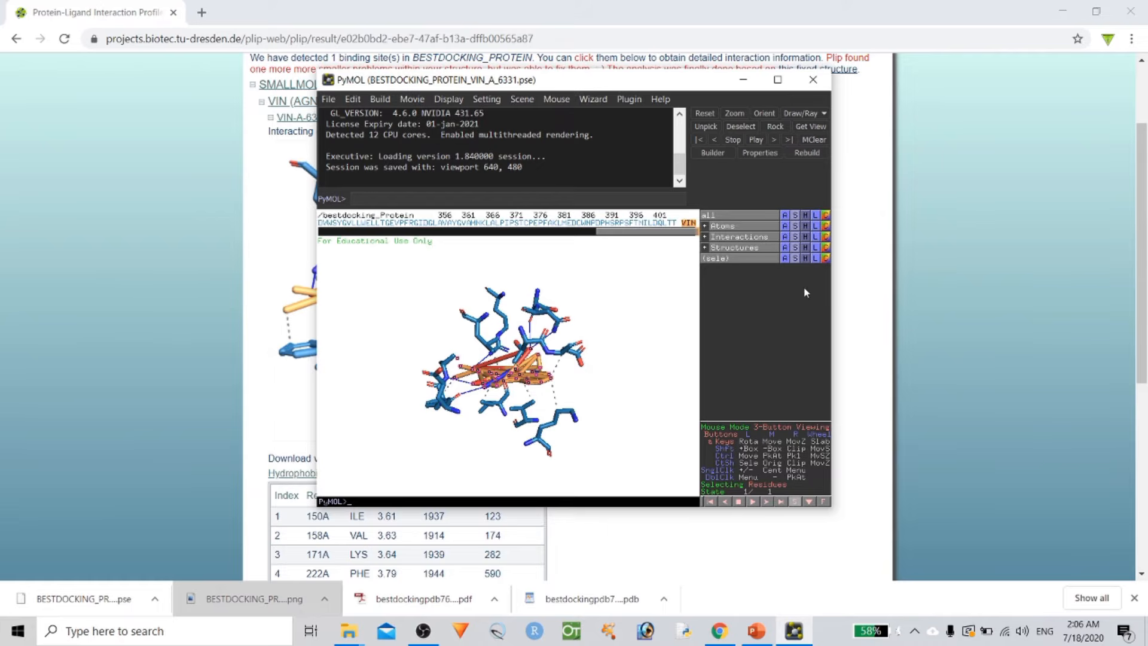
Step: Apply the ball and stick preset to the selected VIN ligand
{"action": "left_click", "coordinate": [785, 258]}
{"action": "mouse_move", "coordinate": [771, 371]}
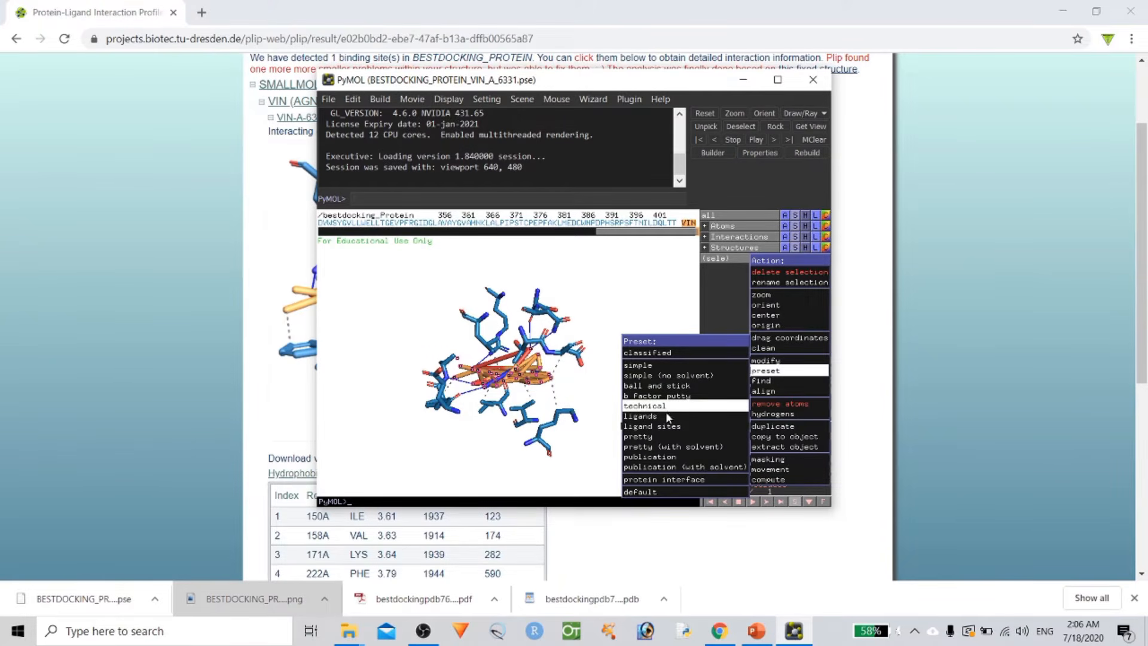
{"action": "left_click", "coordinate": [661, 386]}
Step: Maximize the PyMOL window, examine the ligand and its interacting residues from several angles, and close PyMOL
{"action": "left_click_drag", "start_coordinate": [496, 393], "coordinate": [544, 381]}
{"action": "left_click", "coordinate": [778, 79]}
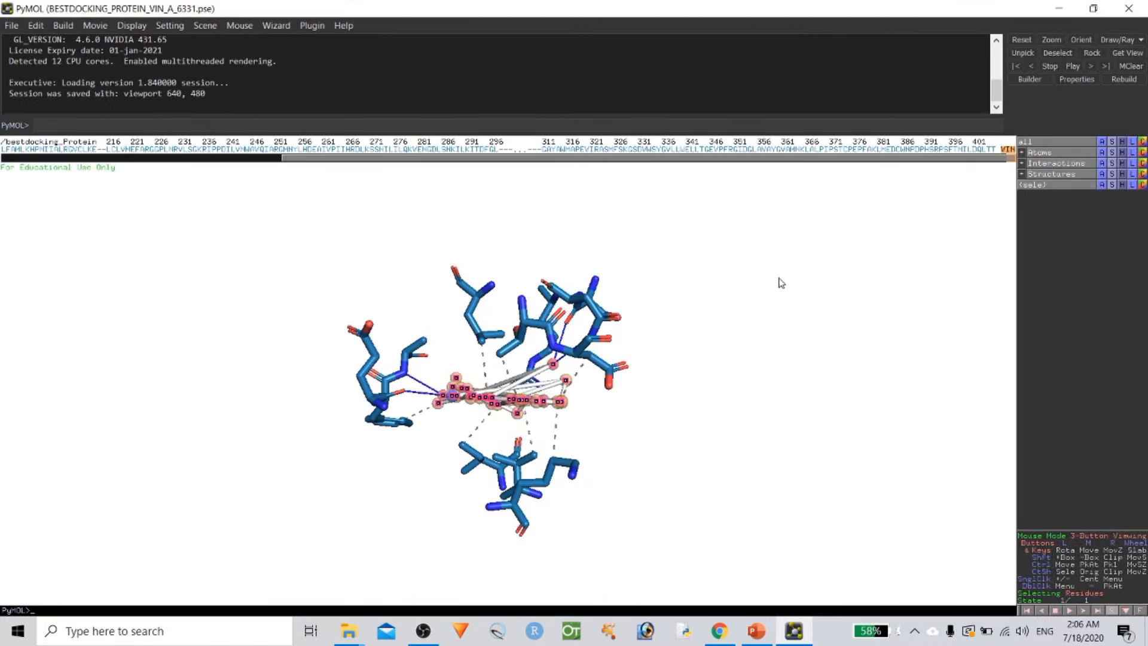
{"action": "scroll", "coordinate": [728, 459], "scroll_direction": "up", "scroll_amount": 5}
{"action": "left_click_drag", "start_coordinate": [540, 453], "coordinate": [454, 281]}
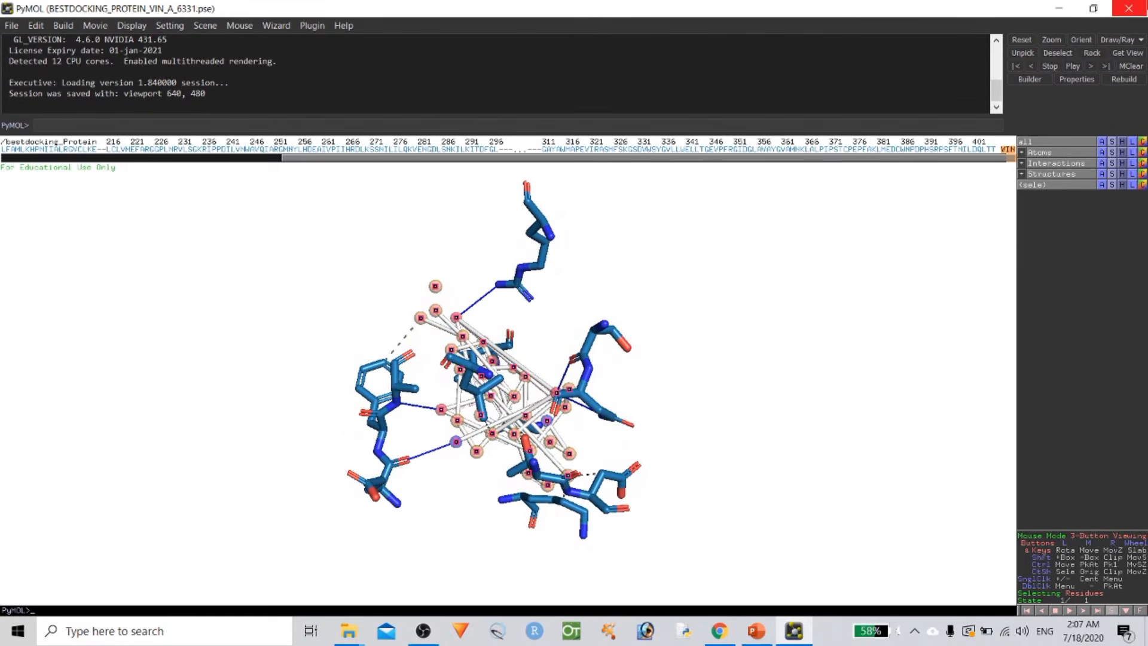
{"action": "left_click", "coordinate": [1129, 9]}
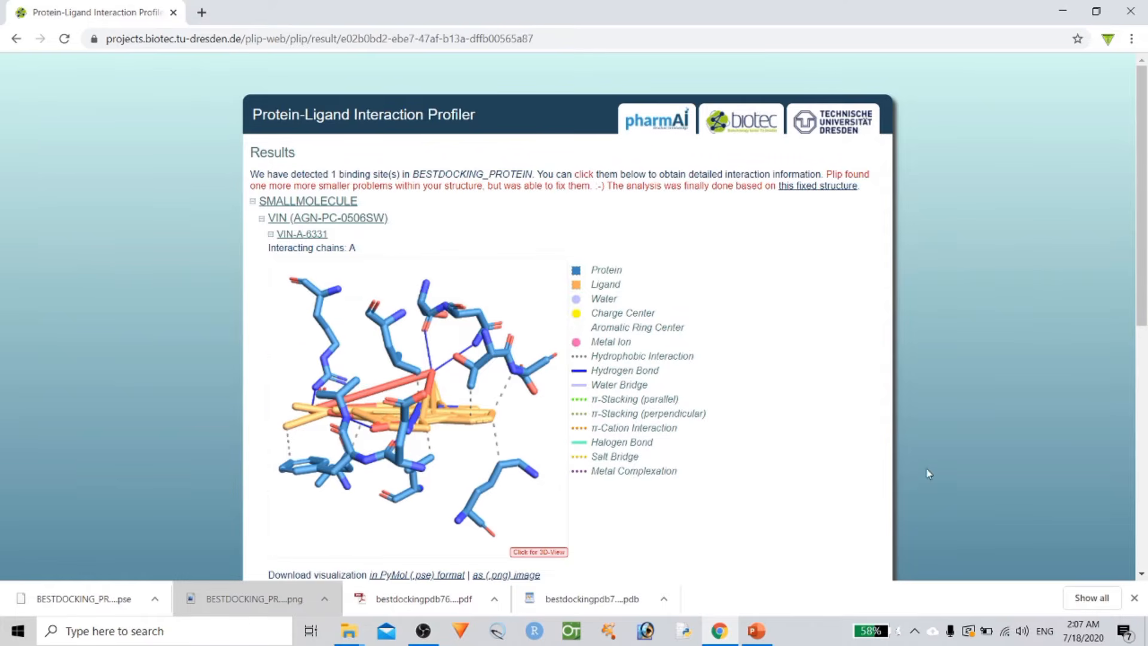
Step: Check the web-server list on the PowerPoint slide and open the Proteins Plus server (proteins.plus) in a new browser tab
{"action": "left_click", "coordinate": [757, 633]}
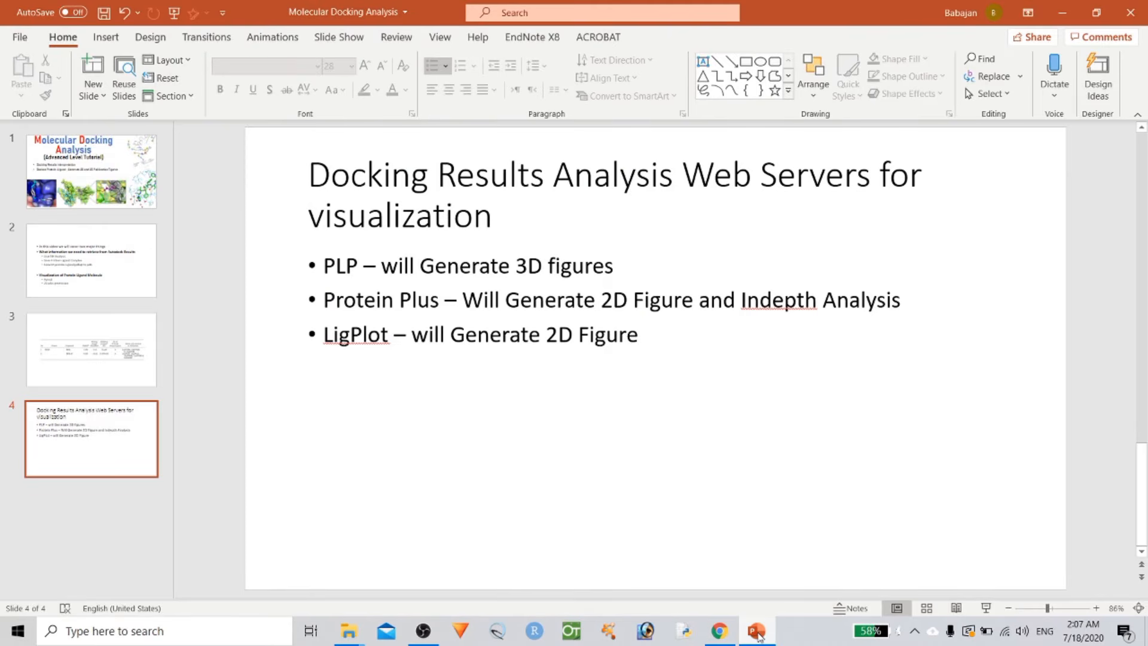
{"action": "left_click", "coordinate": [757, 633]}
{"action": "left_click", "coordinate": [208, 12]}
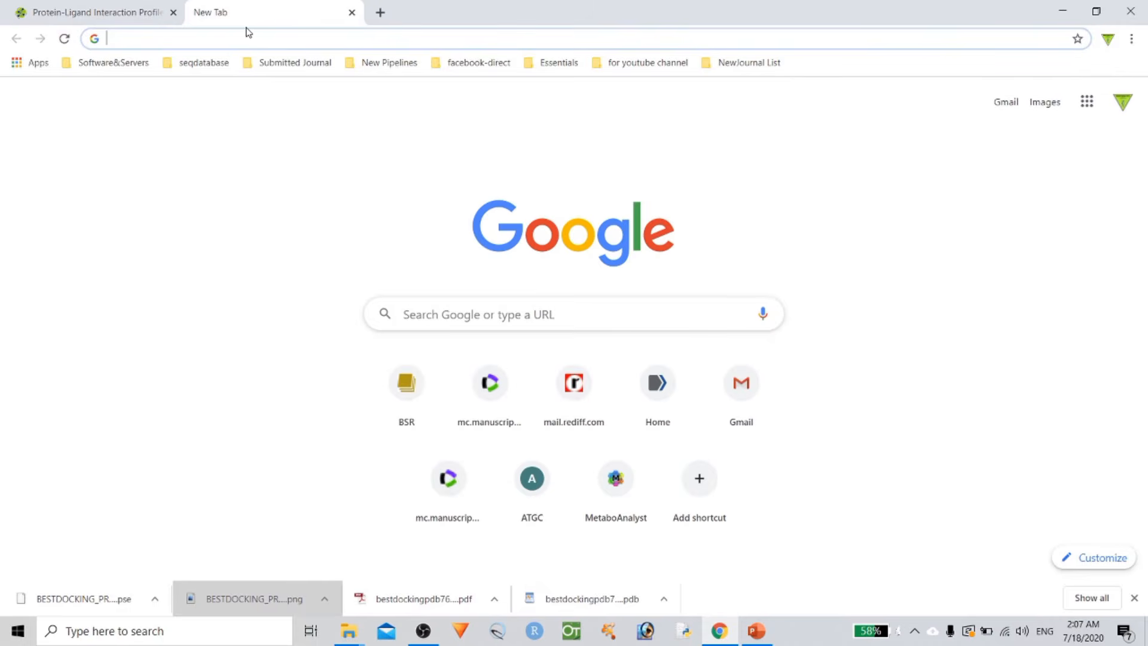
{"action": "type", "text": "pr"}
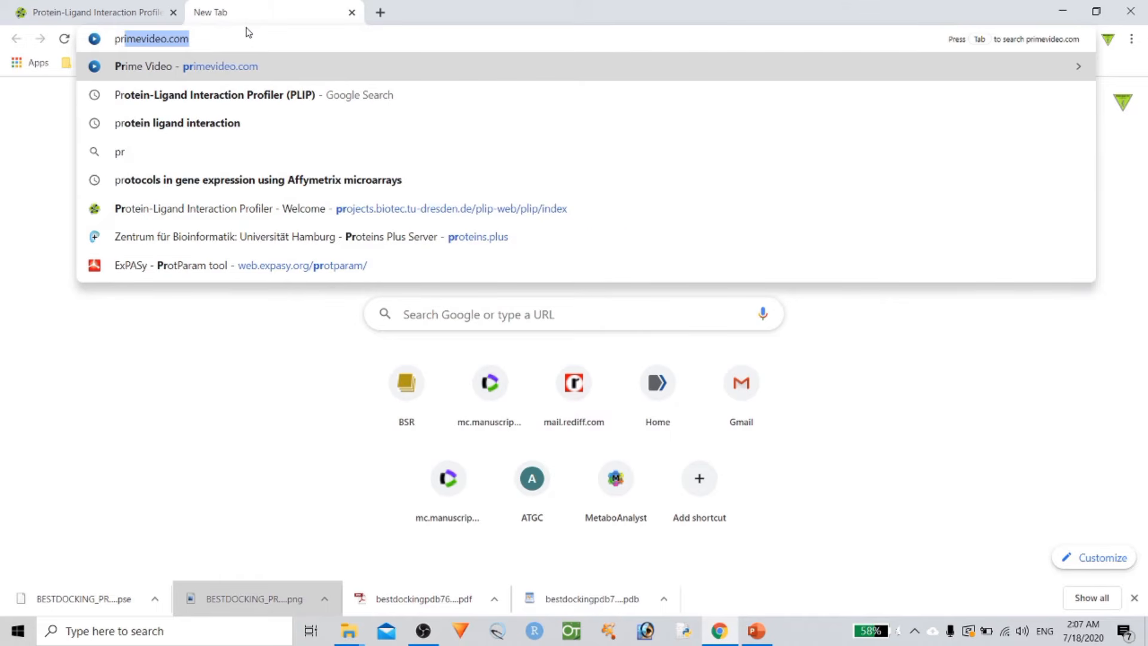
{"action": "type", "text": "ote"}
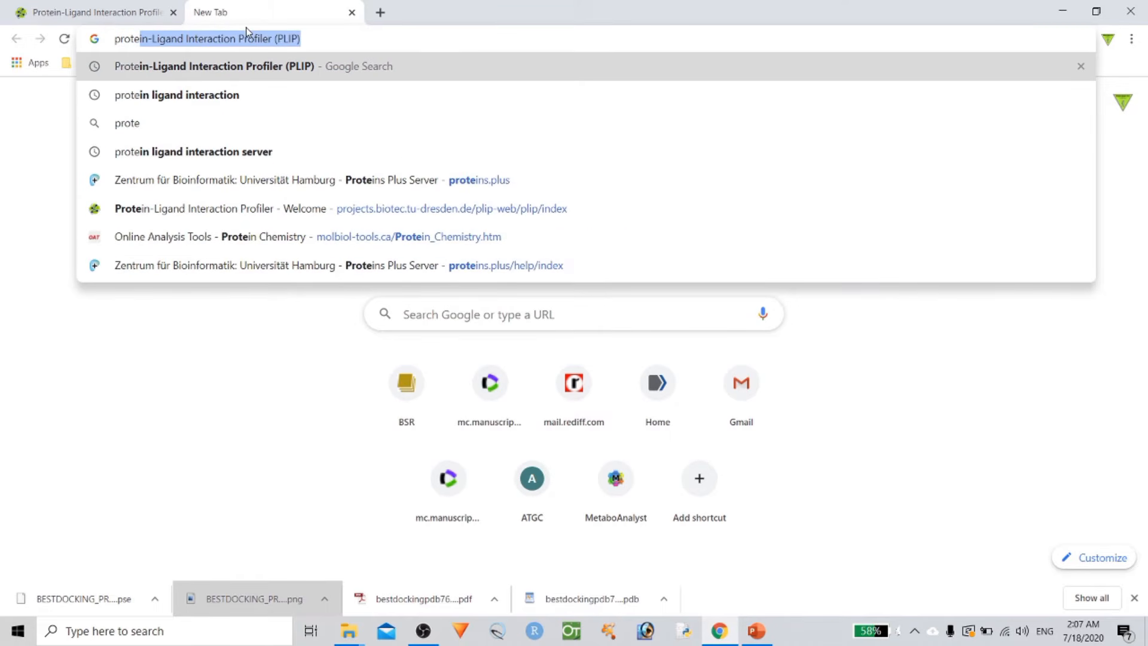
{"action": "type", "text": "in"}
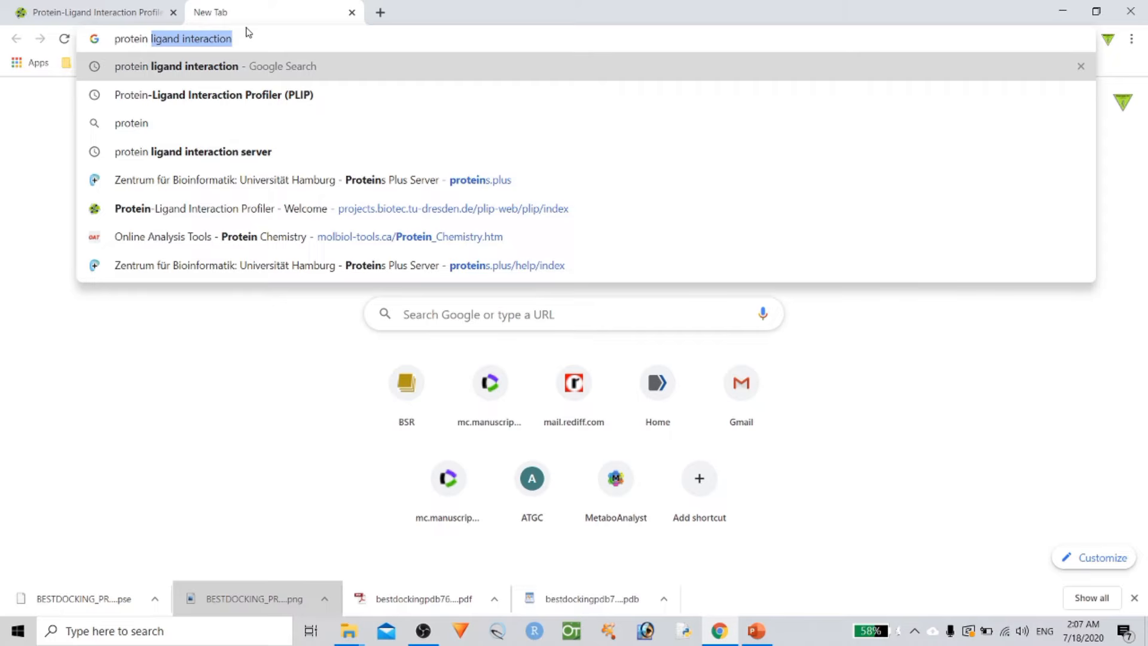
{"action": "left_click", "coordinate": [598, 183]}
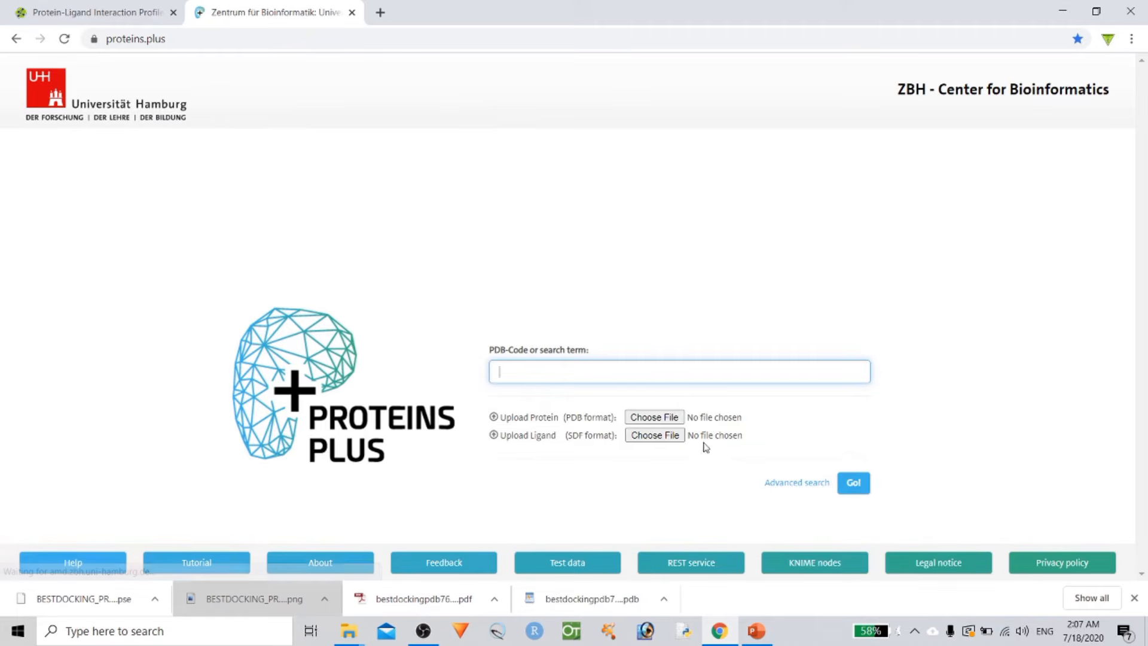
Step: Upload bestdocking.pdb as the protein file and submit it to the Proteins Plus server
{"action": "left_click", "coordinate": [658, 422]}
{"action": "left_click", "coordinate": [393, 154]}
{"action": "double_click", "coordinate": [394, 155]}
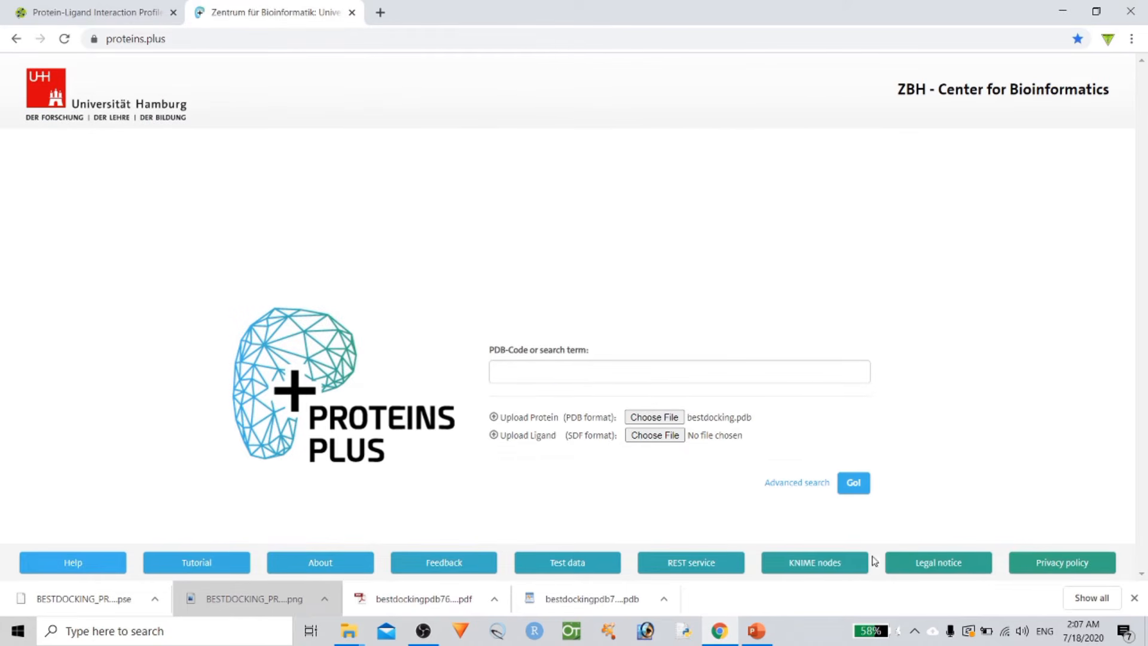
{"action": "left_click", "coordinate": [854, 483]}
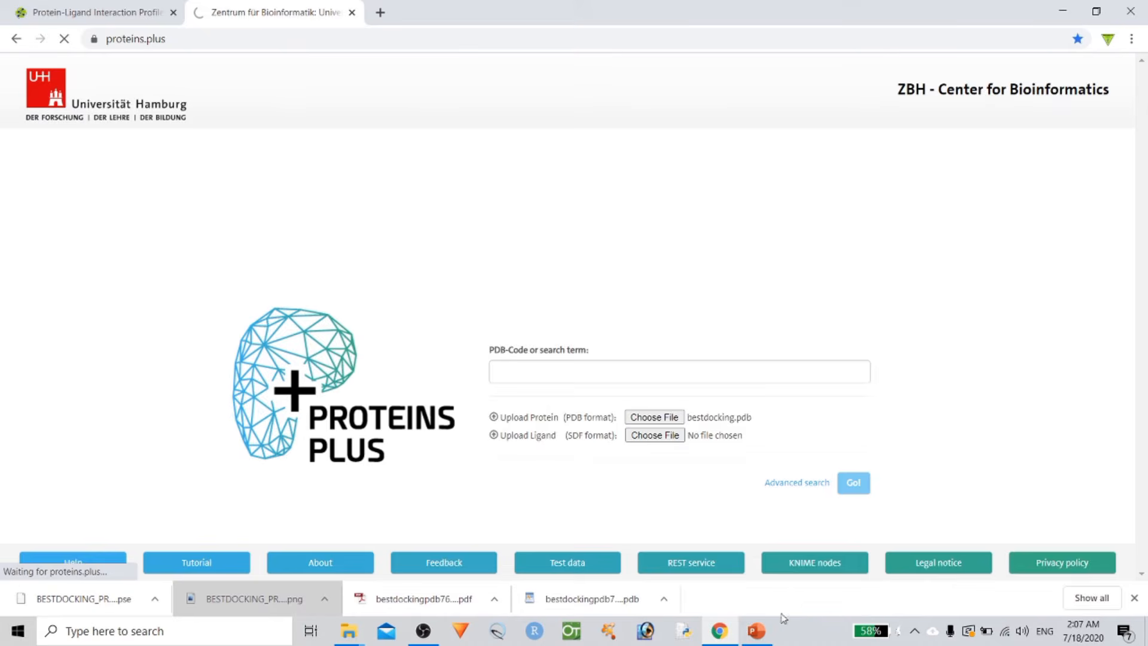
Step: Switch to PowerPoint to review the slide of docking analysis web servers and return to the Proteins Plus page
{"action": "left_click", "coordinate": [757, 634]}
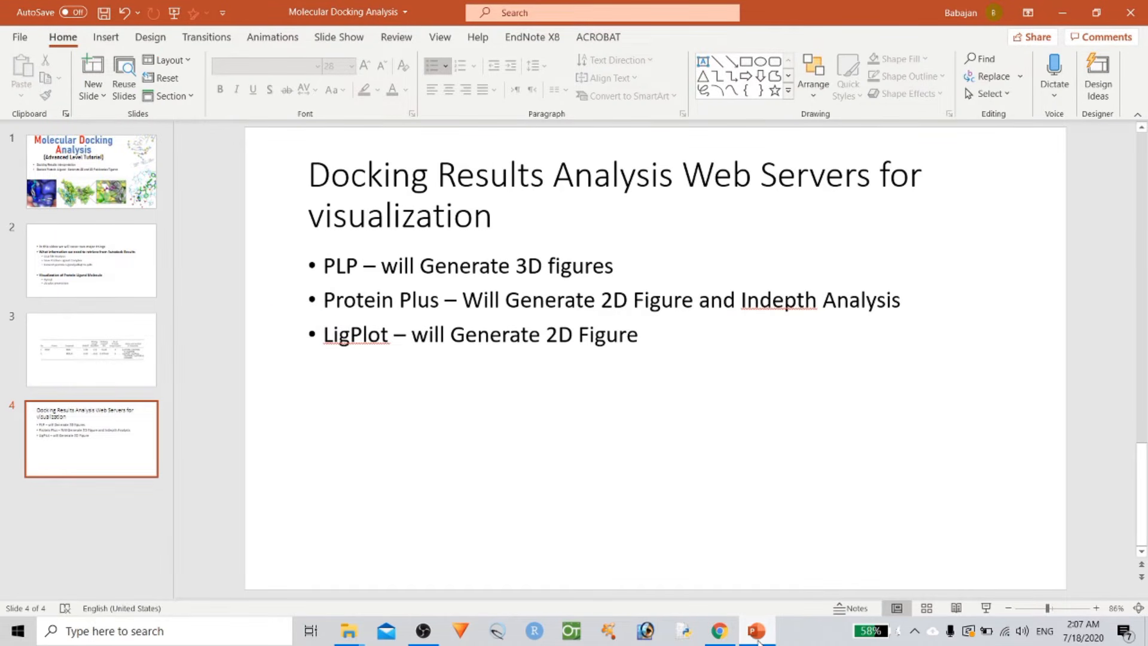
{"action": "right_click", "coordinate": [783, 311]}
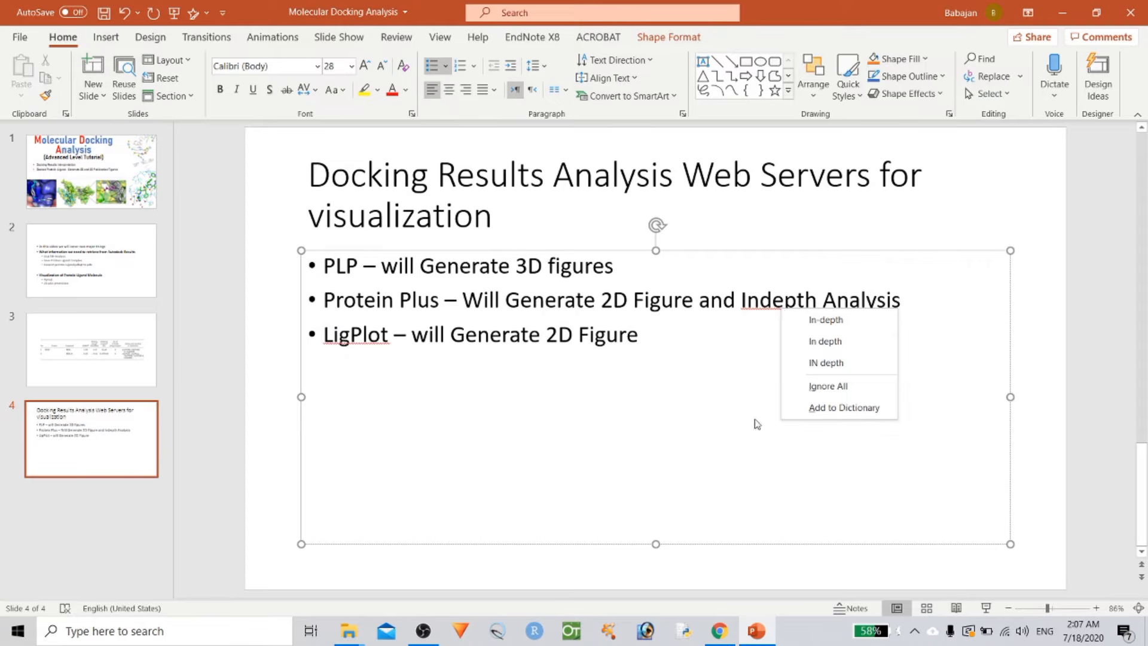
{"action": "left_click", "coordinate": [757, 631]}
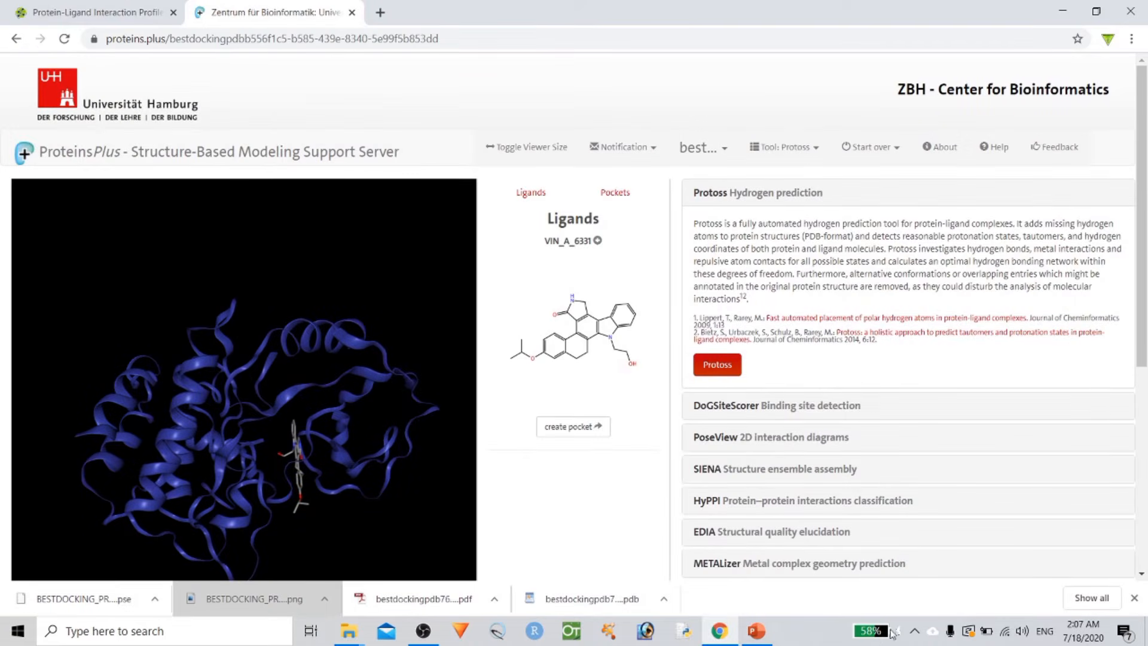
Step: Try the Ball+Sticks representation for the protein in the 3D viewer and switch it back to Cartoon
{"action": "scroll", "coordinate": [412, 448], "scroll_direction": "down", "scroll_amount": 2}
{"action": "left_click_drag", "start_coordinate": [412, 449], "coordinate": [407, 479]}
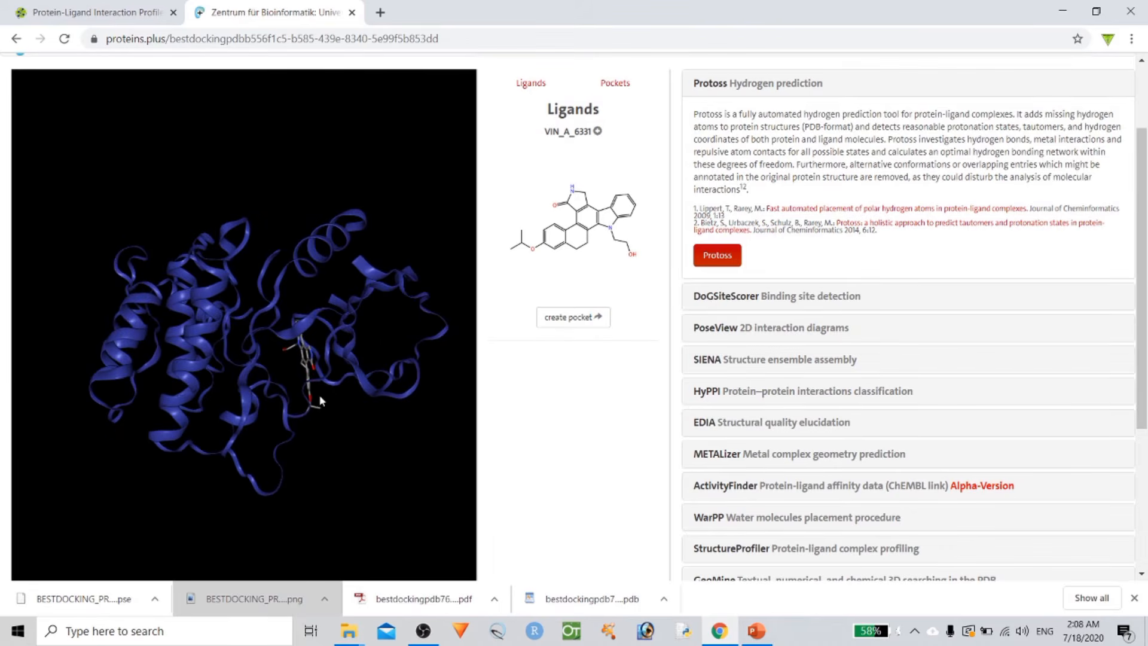
{"action": "left_click_drag", "start_coordinate": [320, 395], "coordinate": [411, 531]}
{"action": "scroll", "coordinate": [569, 428], "scroll_direction": "down", "scroll_amount": 4}
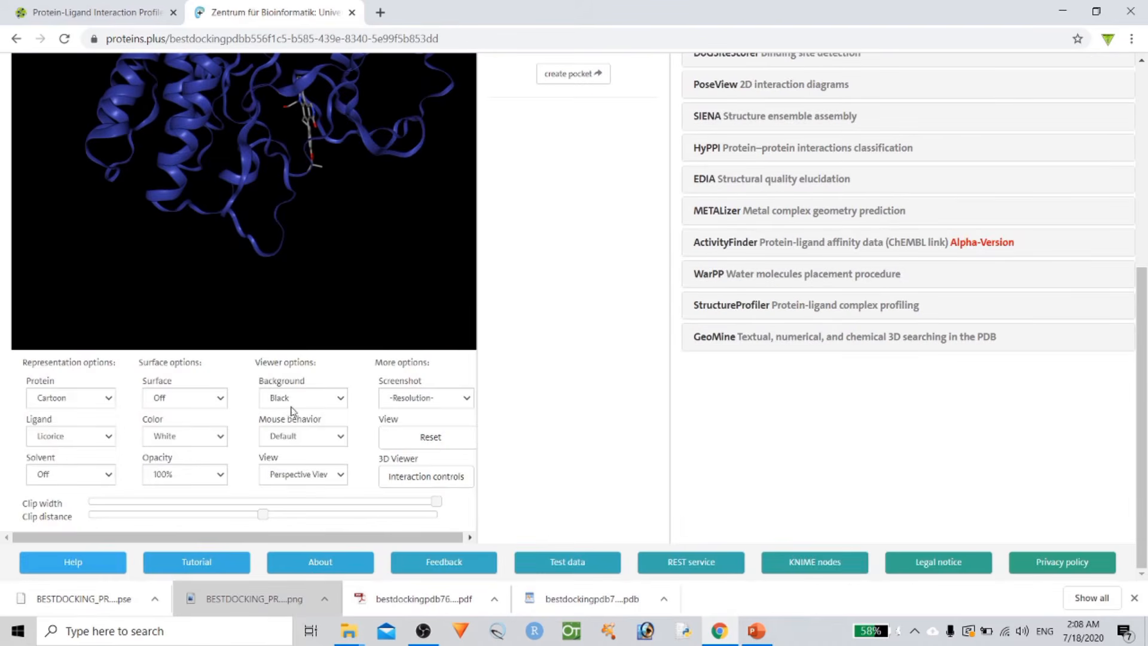
{"action": "scroll", "coordinate": [340, 409], "scroll_direction": "up", "scroll_amount": 1}
{"action": "left_click", "coordinate": [97, 472]}
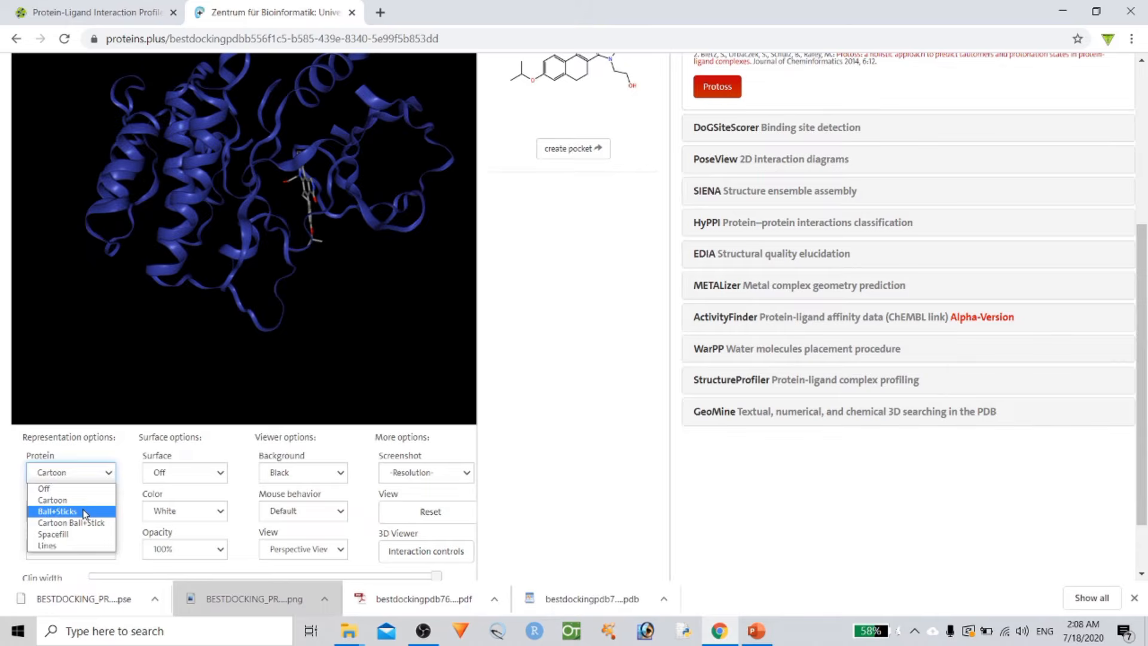
{"action": "left_click", "coordinate": [91, 512]}
{"action": "left_click", "coordinate": [79, 475]}
{"action": "left_click", "coordinate": [74, 501]}
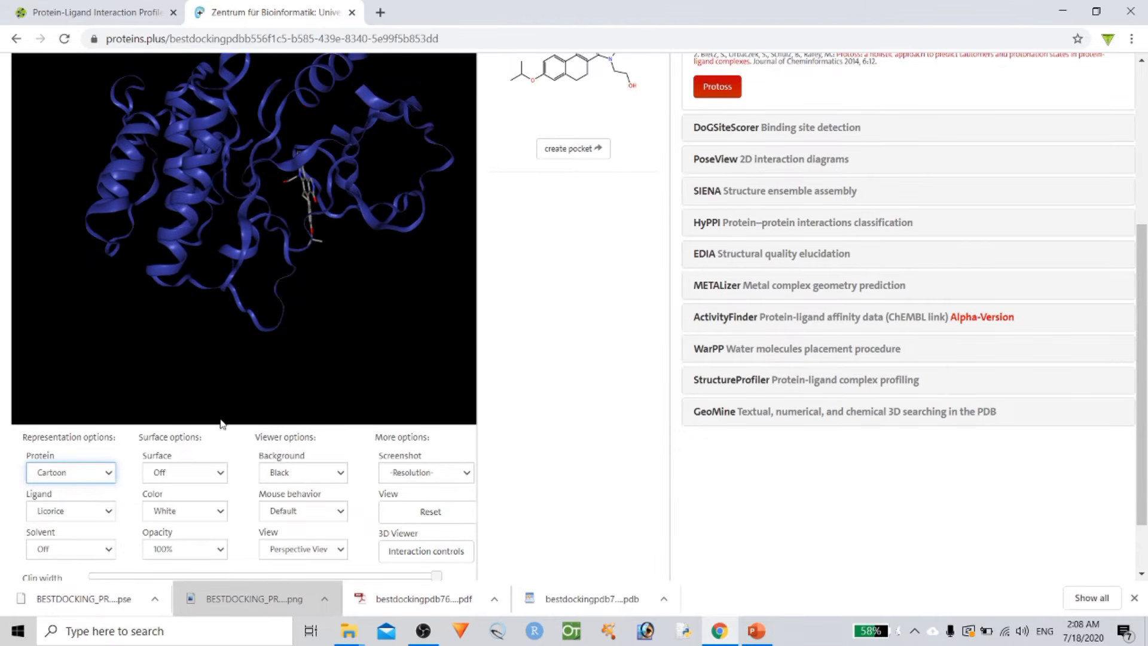
Step: Try the Grey background in the 3D viewer and set the background to White
{"action": "left_click", "coordinate": [185, 510]}
{"action": "left_click", "coordinate": [249, 485]}
{"action": "left_click", "coordinate": [299, 476]}
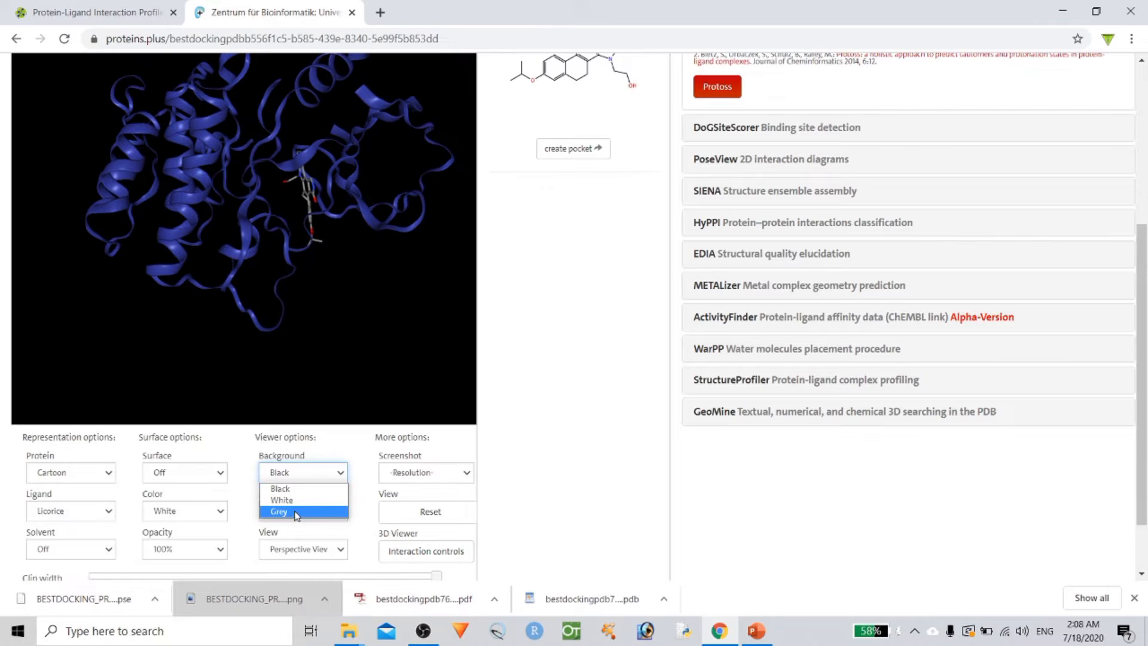
{"action": "left_click", "coordinate": [295, 512]}
{"action": "left_click", "coordinate": [299, 473]}
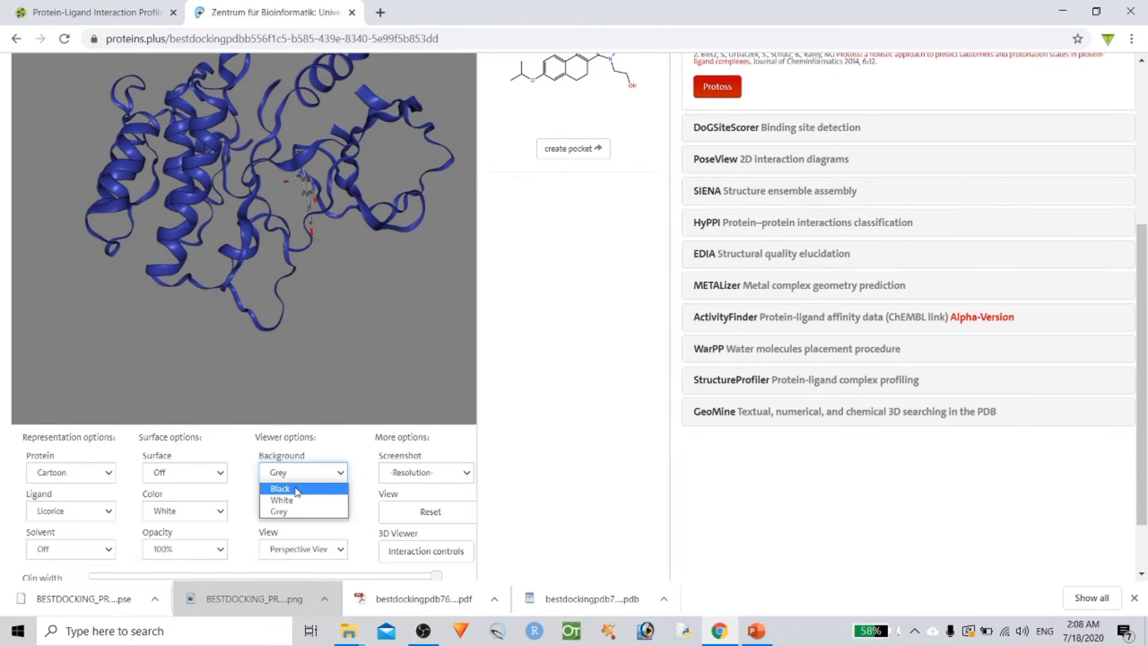
{"action": "left_click", "coordinate": [296, 498]}
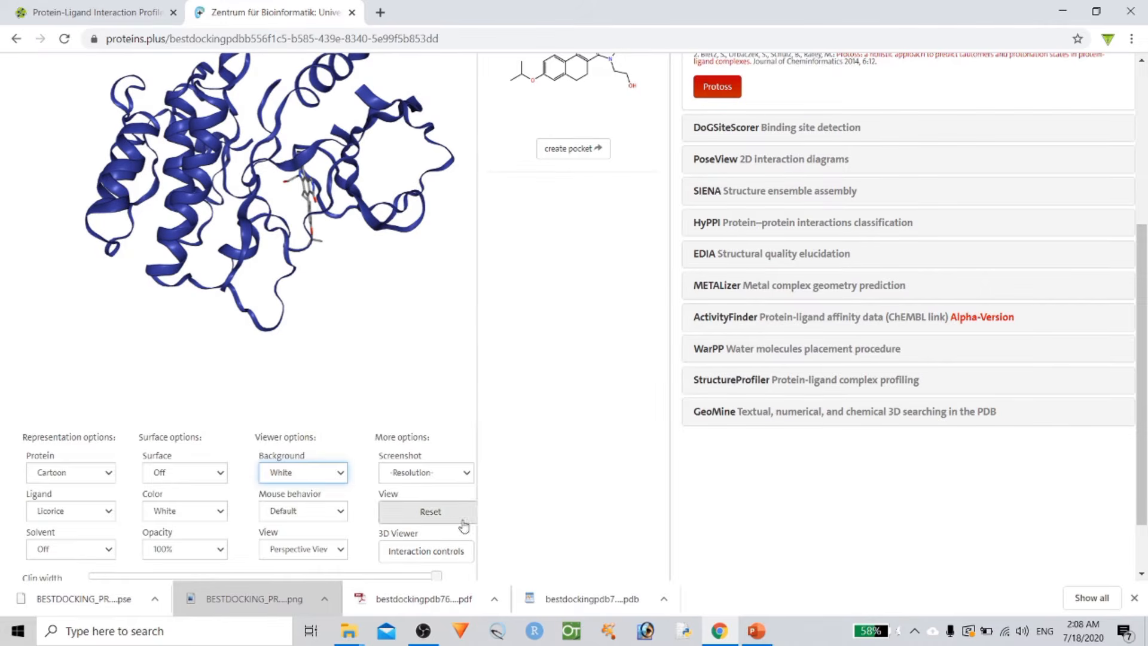
Step: Run DoGSiteScorer binding site detection with Pocket(s) analysis, druggability and all chains
{"action": "scroll", "coordinate": [666, 262], "scroll_direction": "up", "scroll_amount": 5}
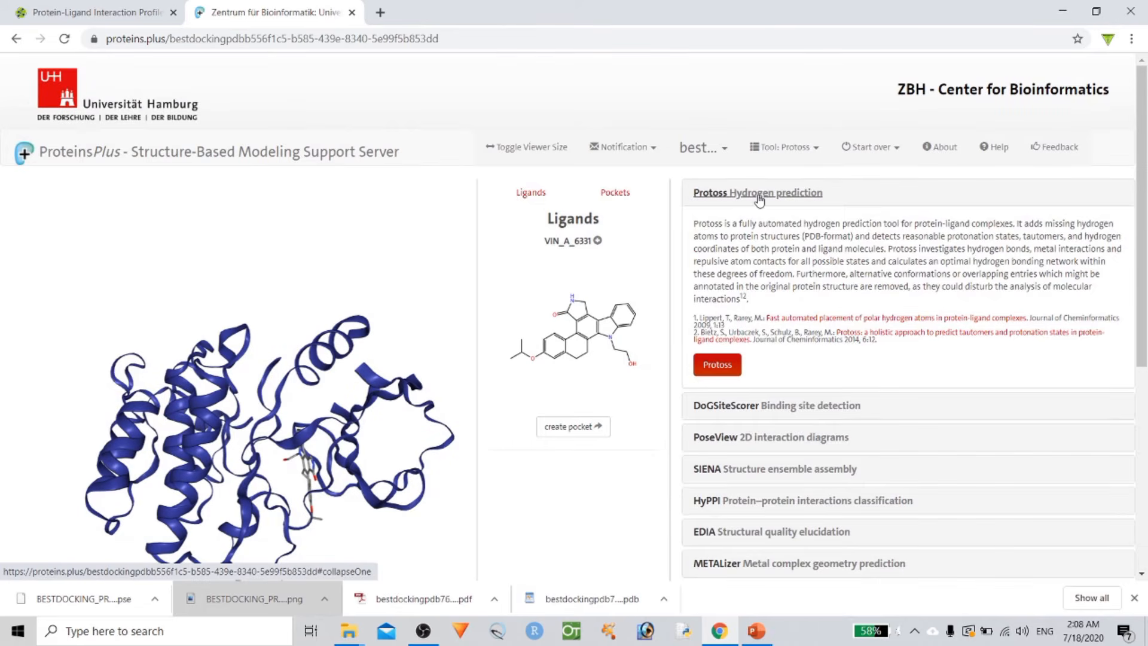
{"action": "left_click", "coordinate": [780, 197]}
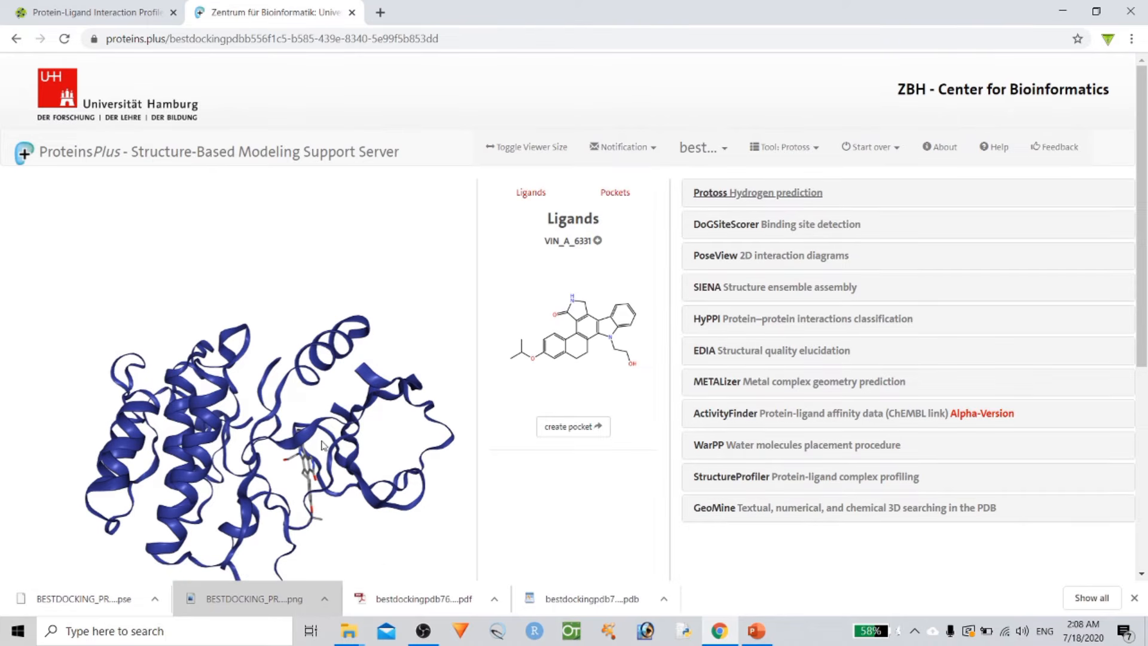
{"action": "scroll", "coordinate": [231, 435], "scroll_direction": "down", "scroll_amount": 2}
{"action": "left_click_drag", "start_coordinate": [306, 441], "coordinate": [322, 436]}
{"action": "scroll", "coordinate": [933, 258], "scroll_direction": "up", "scroll_amount": 2}
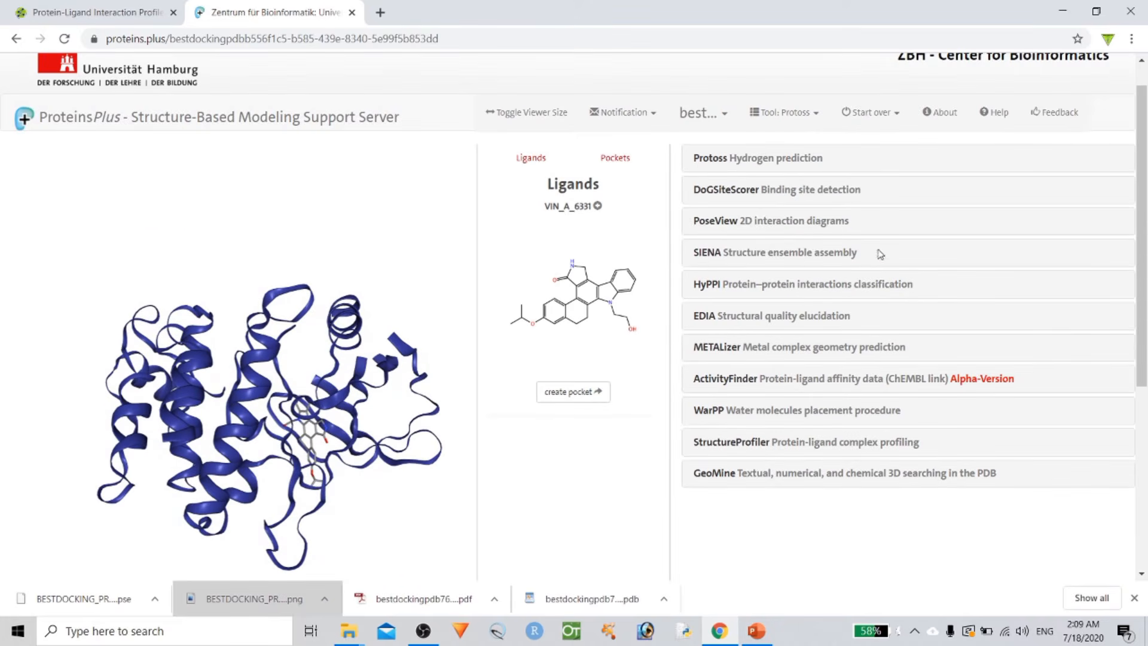
{"action": "left_click", "coordinate": [720, 190]}
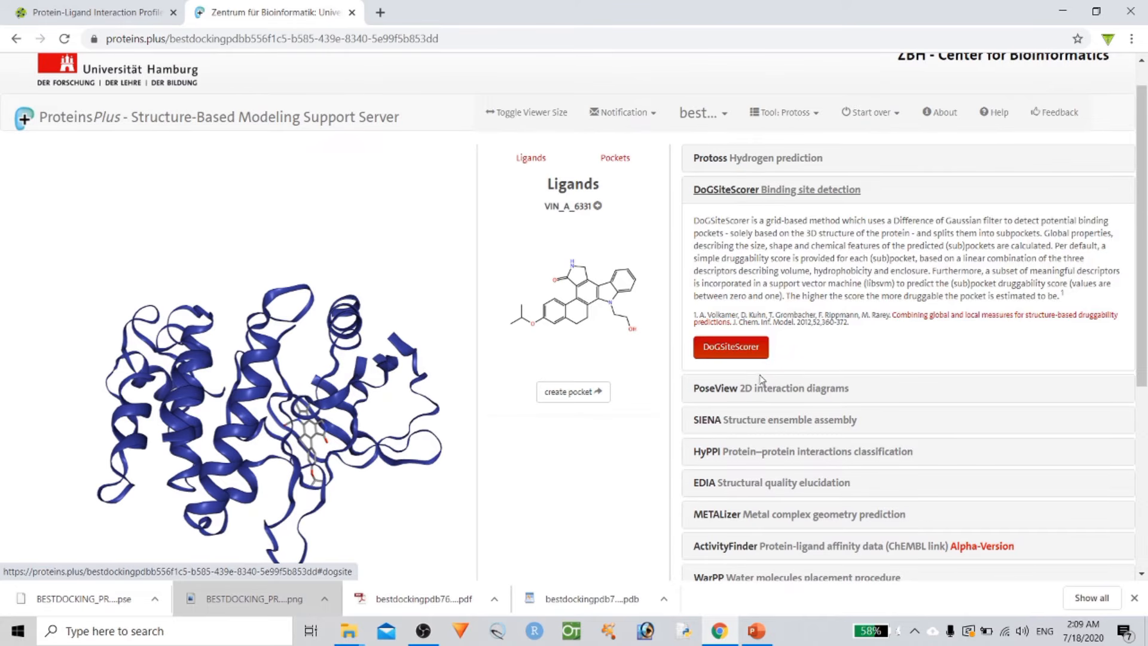
{"action": "left_click", "coordinate": [708, 356]}
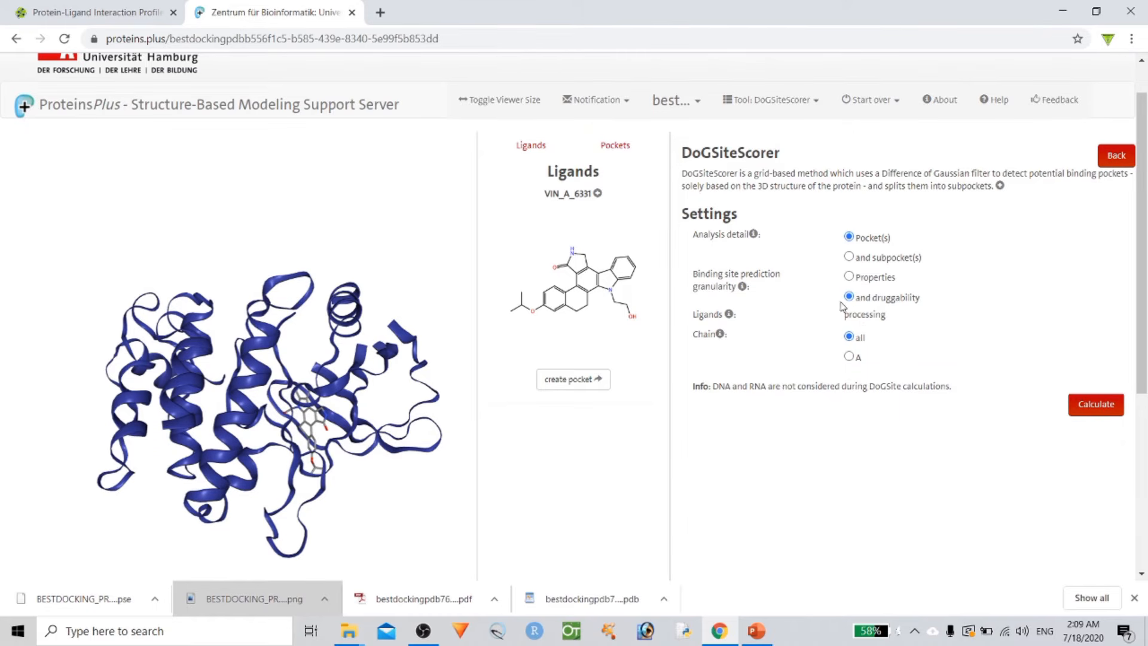
{"action": "left_click", "coordinate": [1103, 413]}
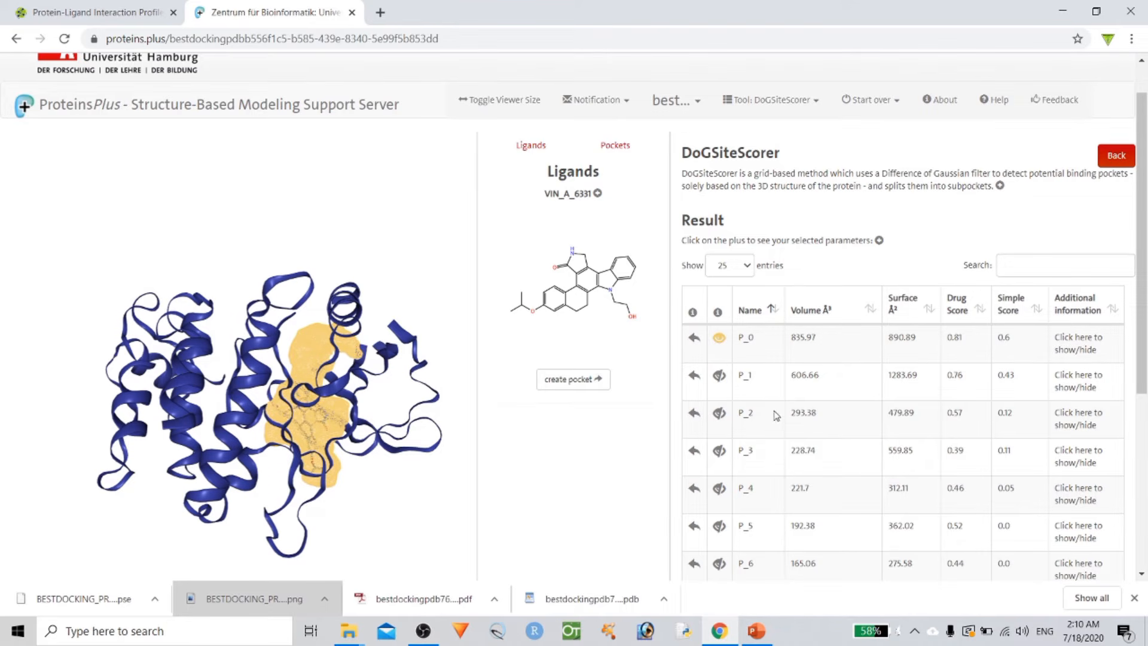
Step: Examine pocket P_0 around the ligand in the 3D viewer and compare the pockets' volumes and drug scores in the DoGSiteScorer results
{"action": "left_click", "coordinate": [720, 338]}
{"action": "left_click", "coordinate": [719, 338]}
{"action": "scroll", "coordinate": [274, 421], "scroll_direction": "down", "scroll_amount": 1}
{"action": "left_click_drag", "start_coordinate": [275, 420], "coordinate": [885, 326]}
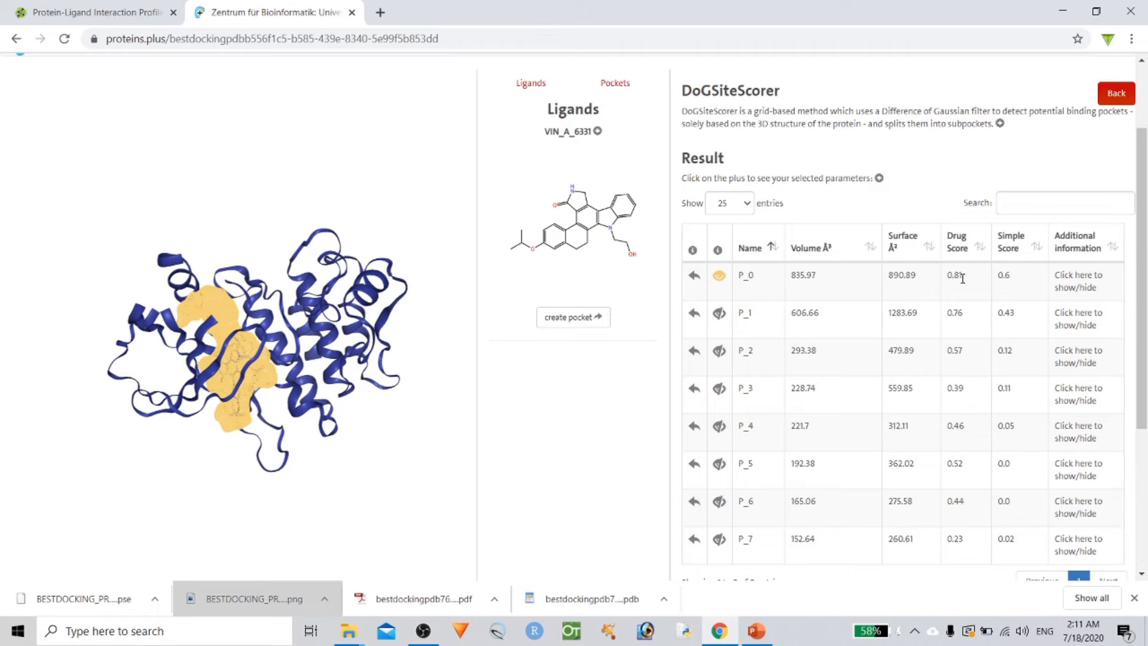
{"action": "scroll", "coordinate": [817, 261], "scroll_direction": "down", "scroll_amount": 3}
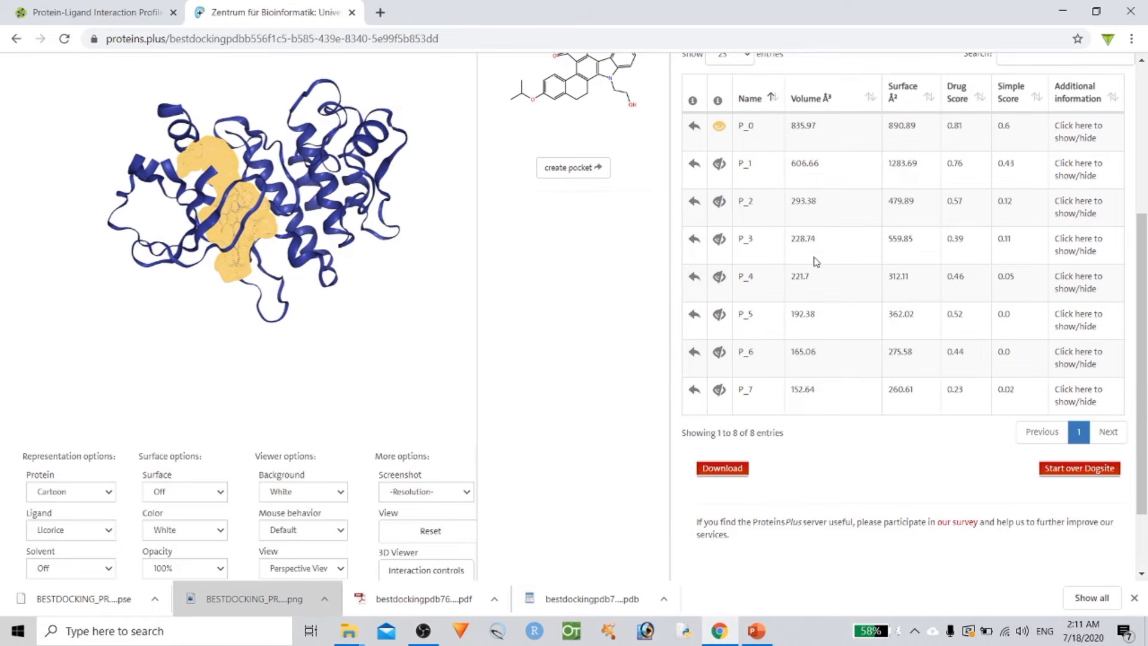
{"action": "scroll", "coordinate": [777, 419], "scroll_direction": "up", "scroll_amount": 4}
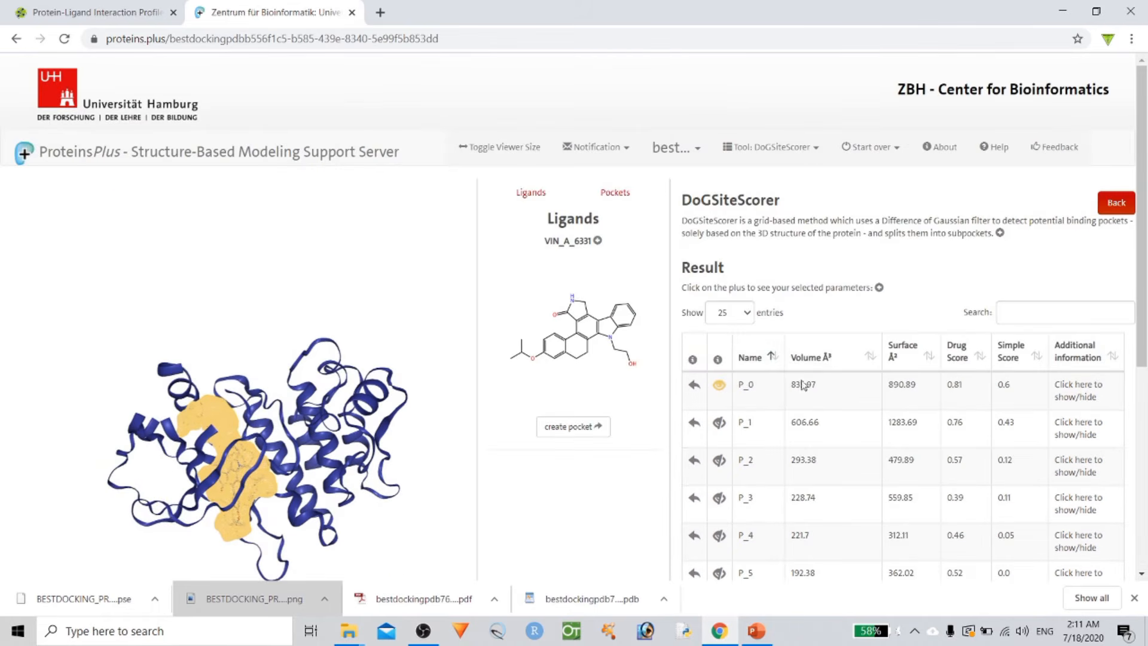
Step: Leave the DoGSiteScorer results and open the PoseView 2D interaction diagram tool
{"action": "left_click", "coordinate": [1128, 207]}
{"action": "scroll", "coordinate": [826, 352], "scroll_direction": "down", "scroll_amount": 3}
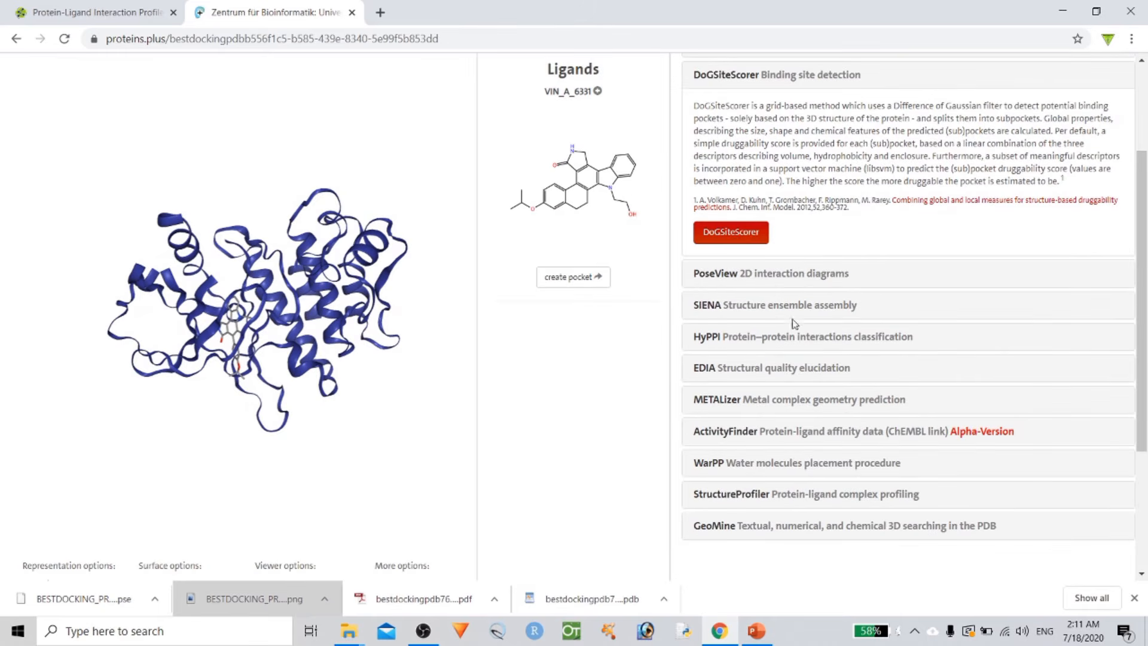
{"action": "left_click", "coordinate": [765, 275]}
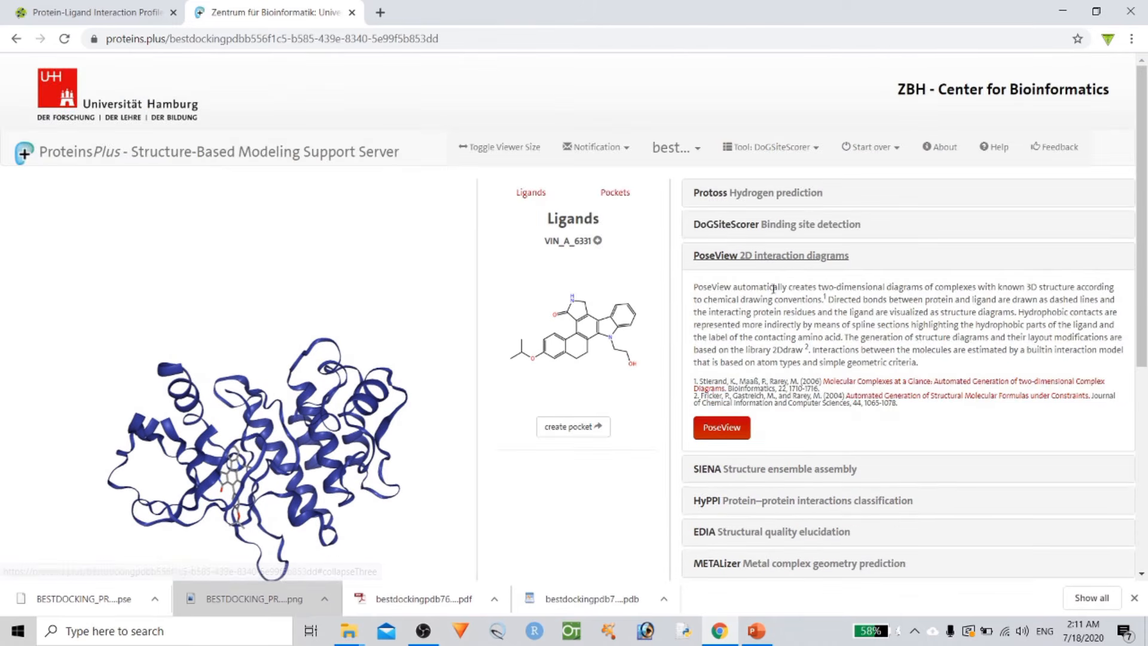
{"action": "left_click", "coordinate": [721, 430]}
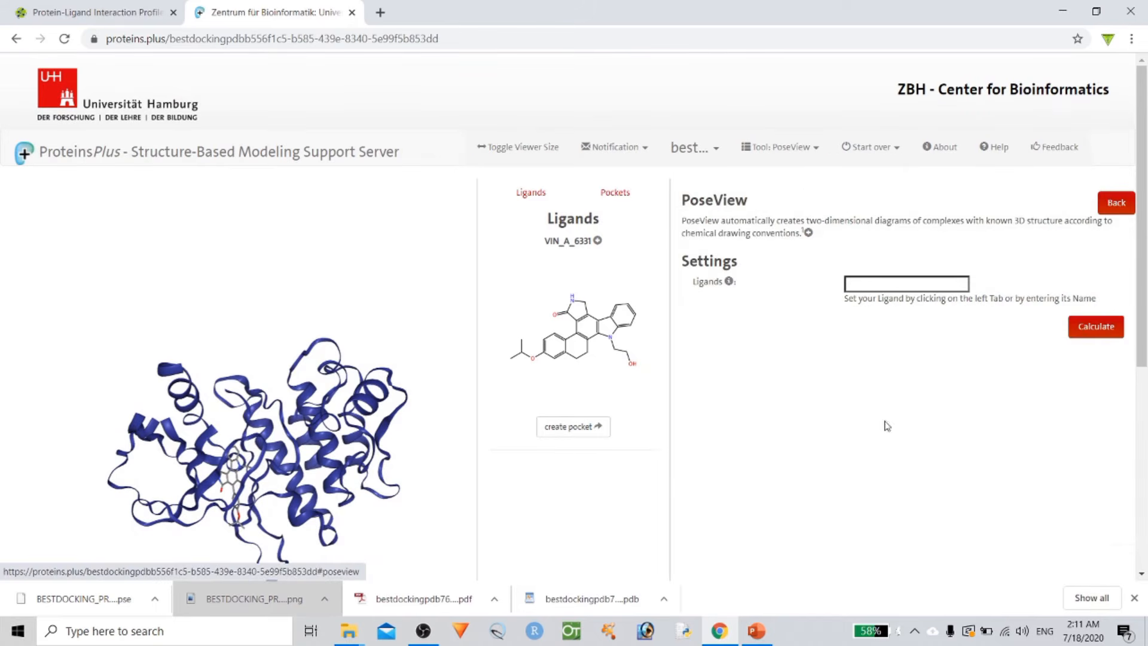
Step: Choose ligand VIN_A_6331 for PoseView and calculate its 2D interaction diagram
{"action": "left_click", "coordinate": [885, 286]}
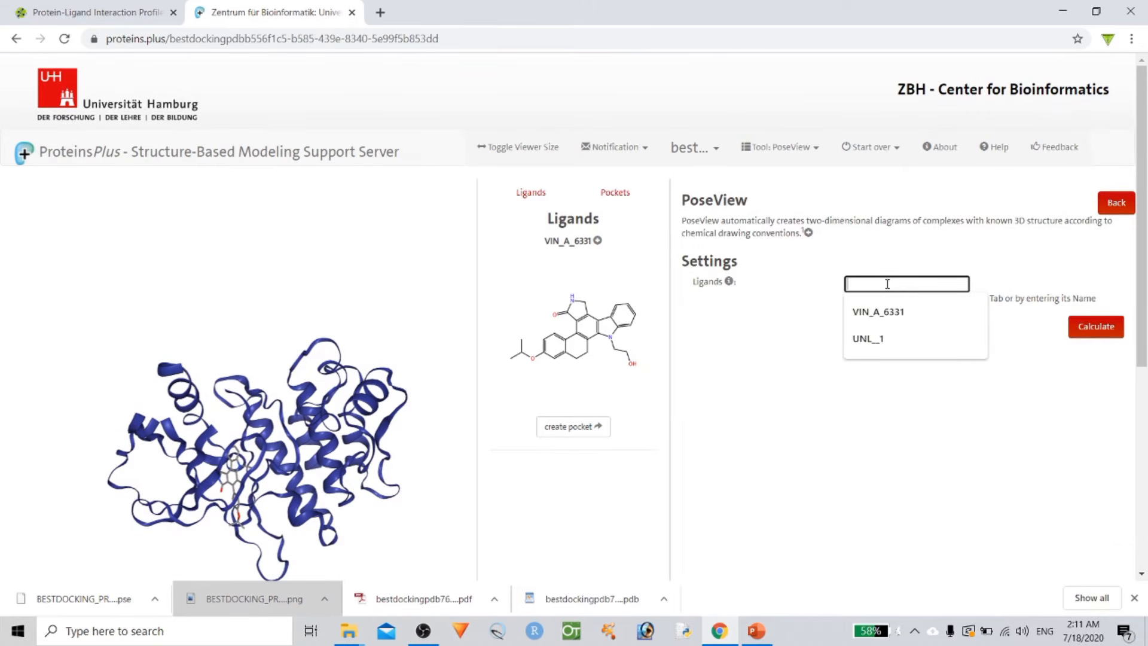
{"action": "left_click", "coordinate": [550, 339]}
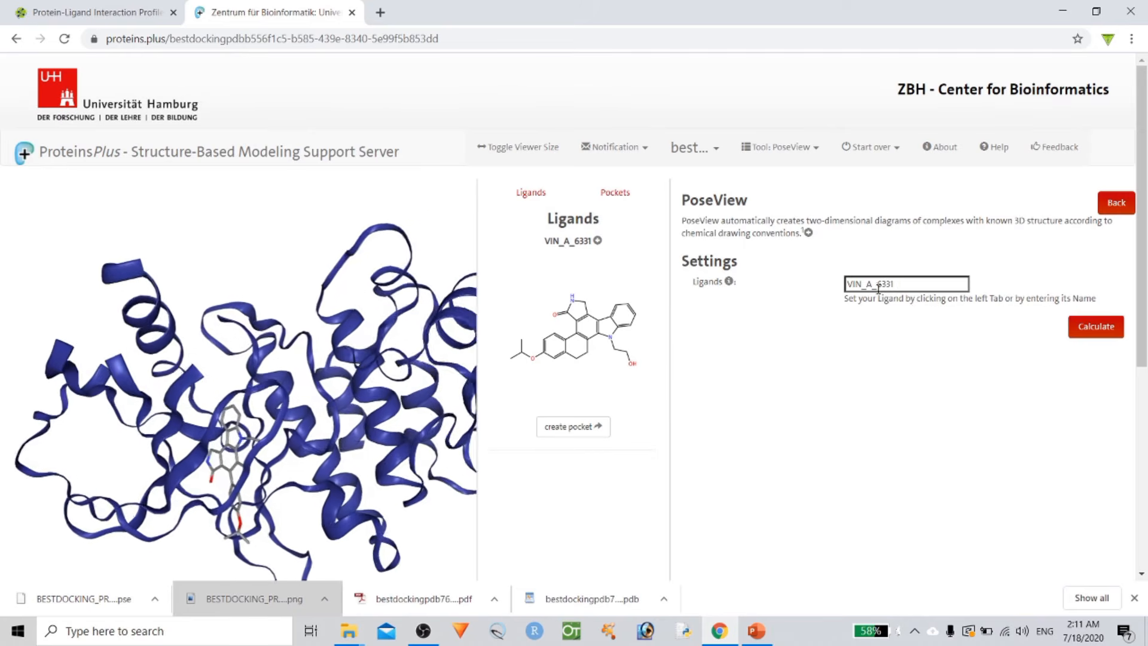
{"action": "left_click", "coordinate": [904, 282]}
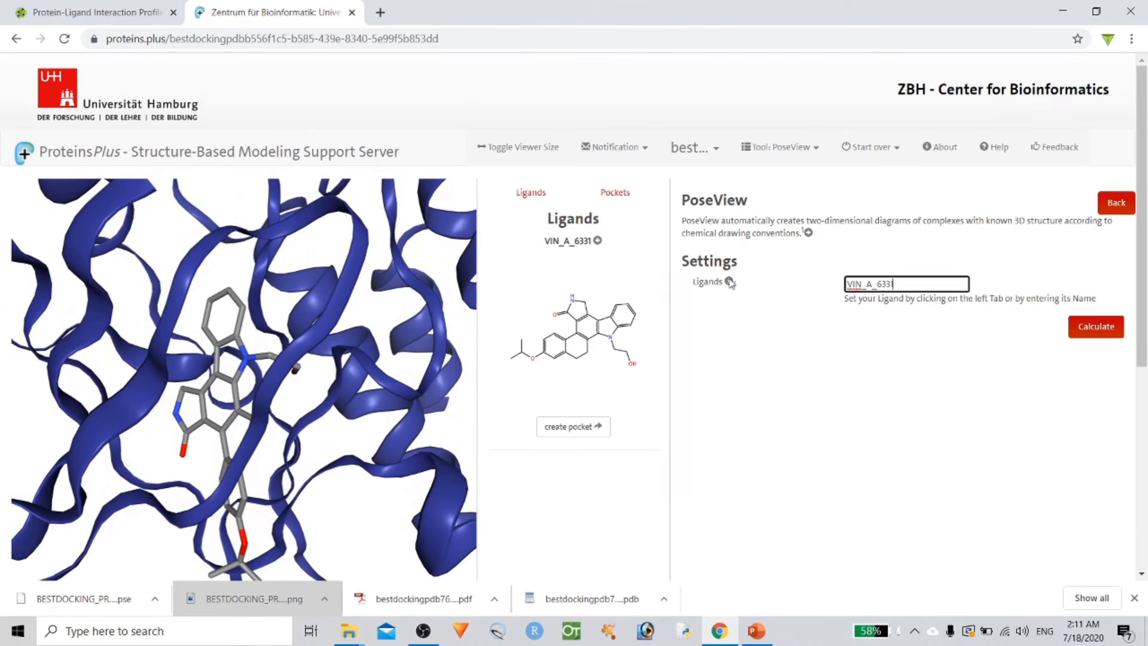
{"action": "left_click_drag", "start_coordinate": [917, 278], "coordinate": [718, 295]}
{"action": "mouse_move", "coordinate": [733, 282]}
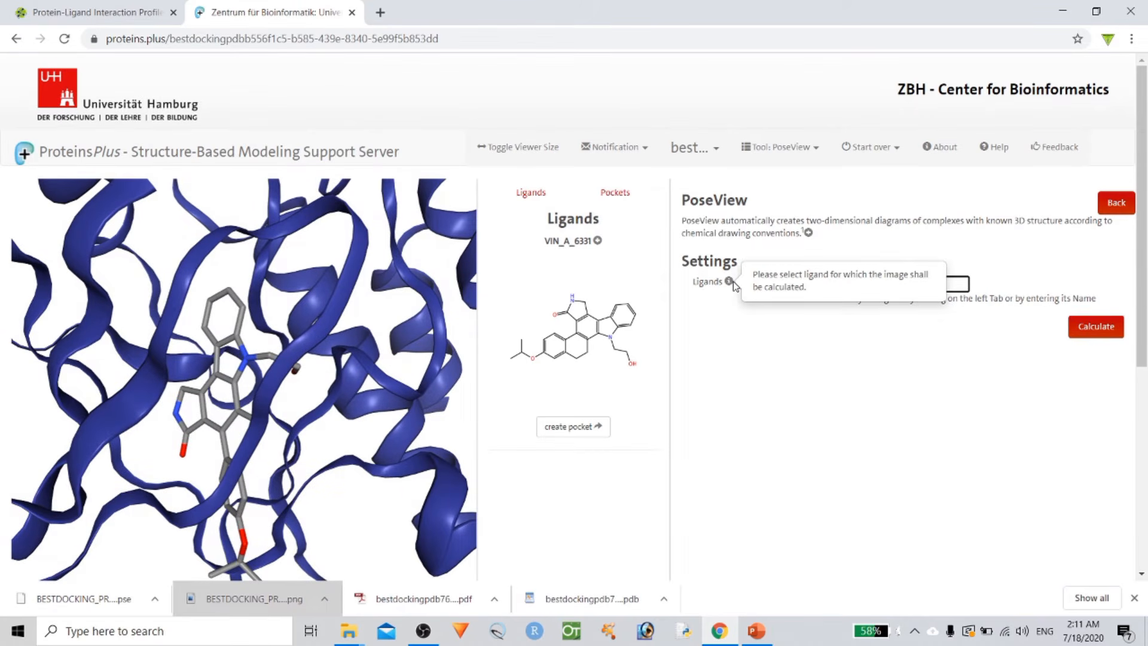
{"action": "left_click", "coordinate": [577, 332]}
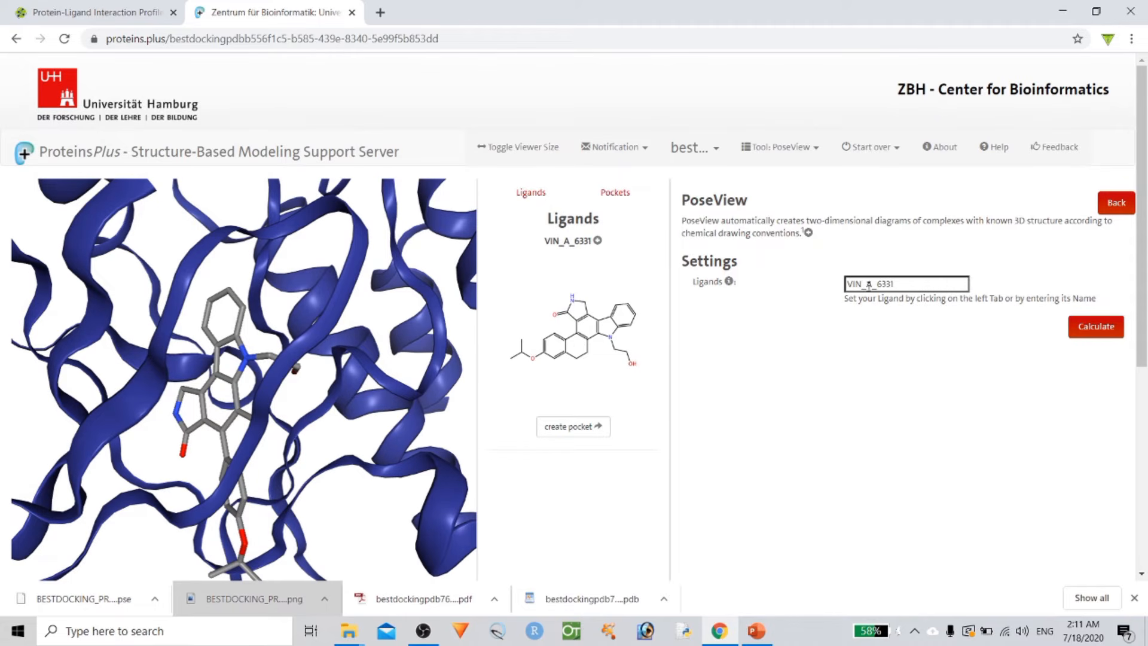
{"action": "left_click", "coordinate": [1094, 327]}
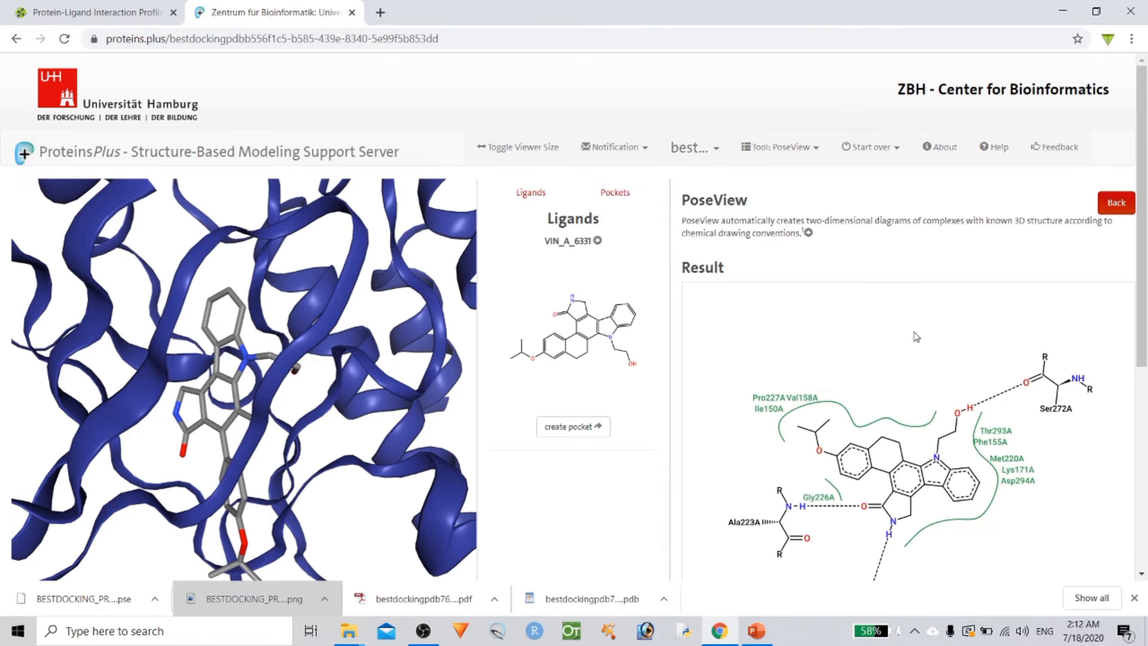
Step: Download the PoseView diagram in png format to the Desktop as 1 and view the saved image
{"action": "scroll", "coordinate": [1037, 402], "scroll_direction": "down", "scroll_amount": 1}
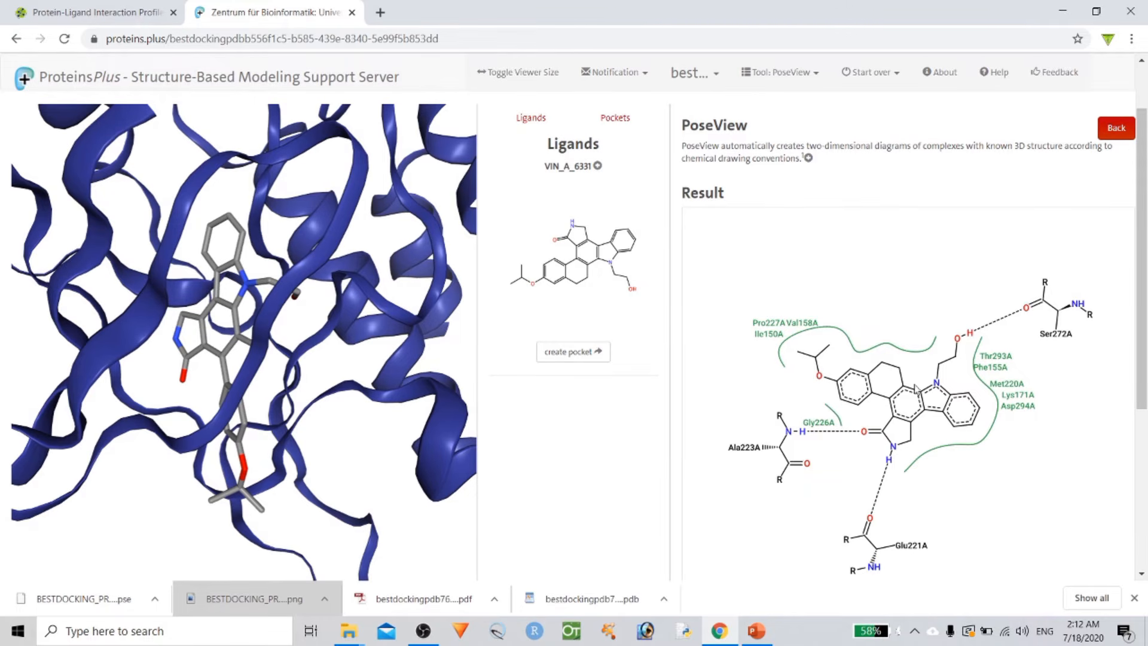
{"action": "scroll", "coordinate": [889, 372], "scroll_direction": "down", "scroll_amount": 4}
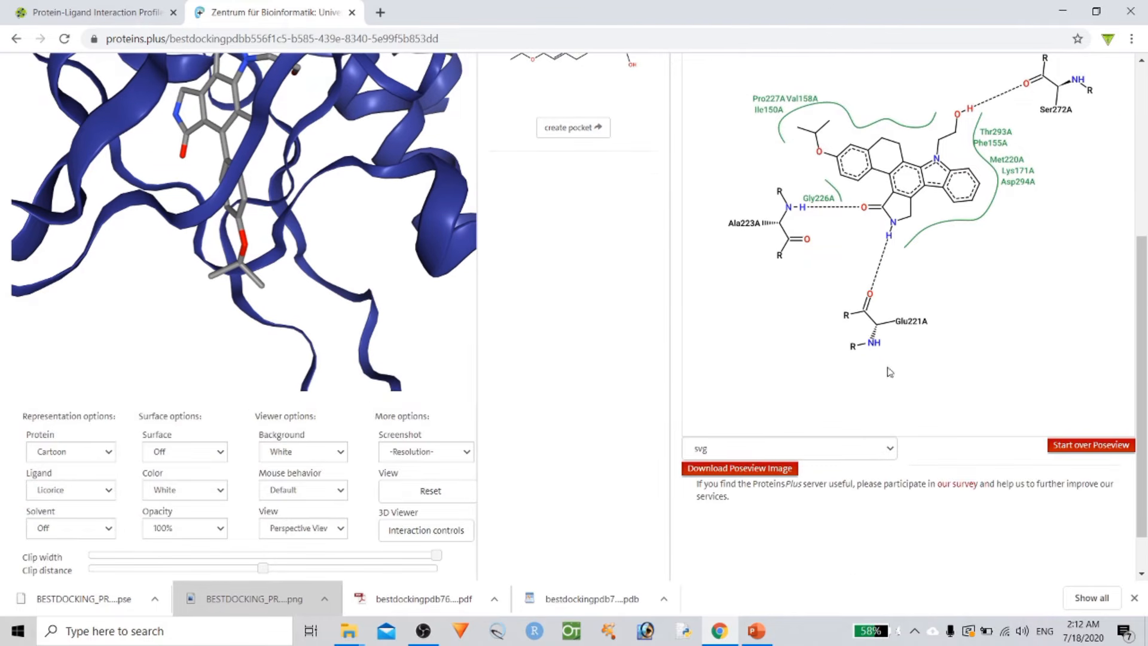
{"action": "left_click", "coordinate": [817, 446]}
{"action": "left_click", "coordinate": [780, 491]}
{"action": "left_click", "coordinate": [744, 473]}
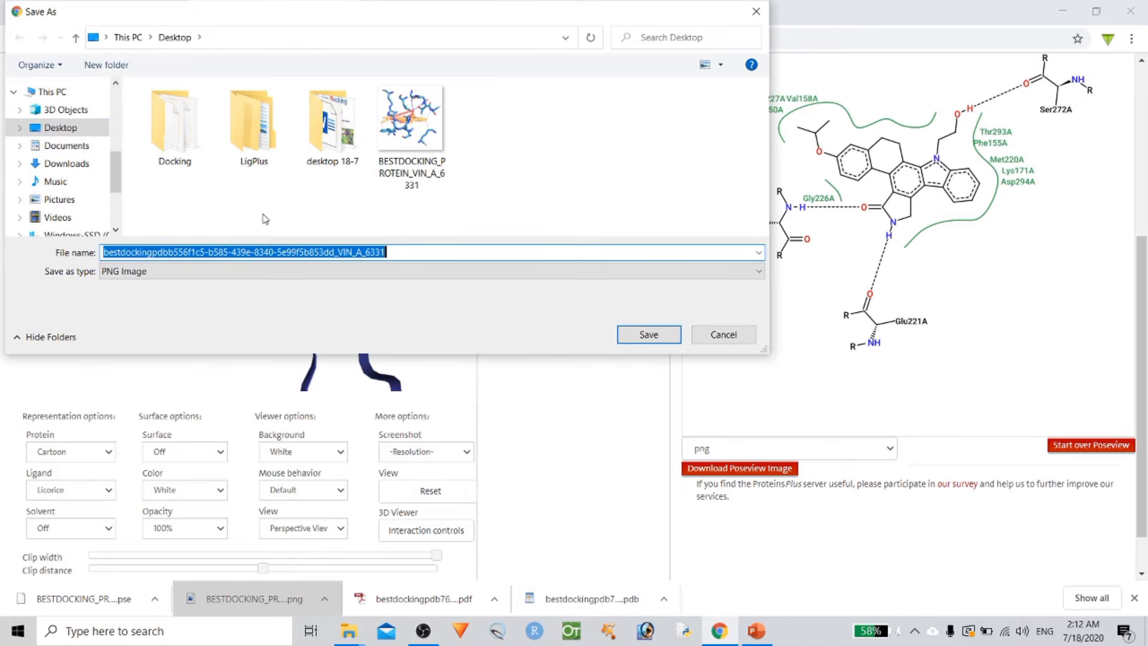
{"action": "type", "text": "1"}
{"action": "left_click", "coordinate": [649, 335]}
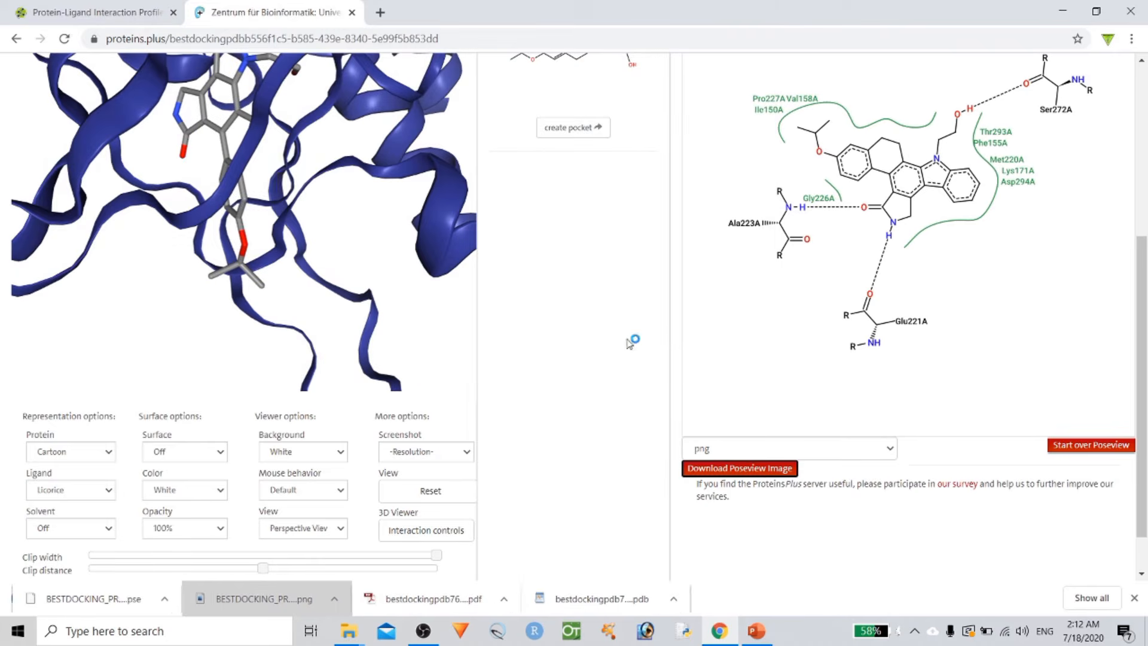
{"action": "left_click", "coordinate": [90, 598]}
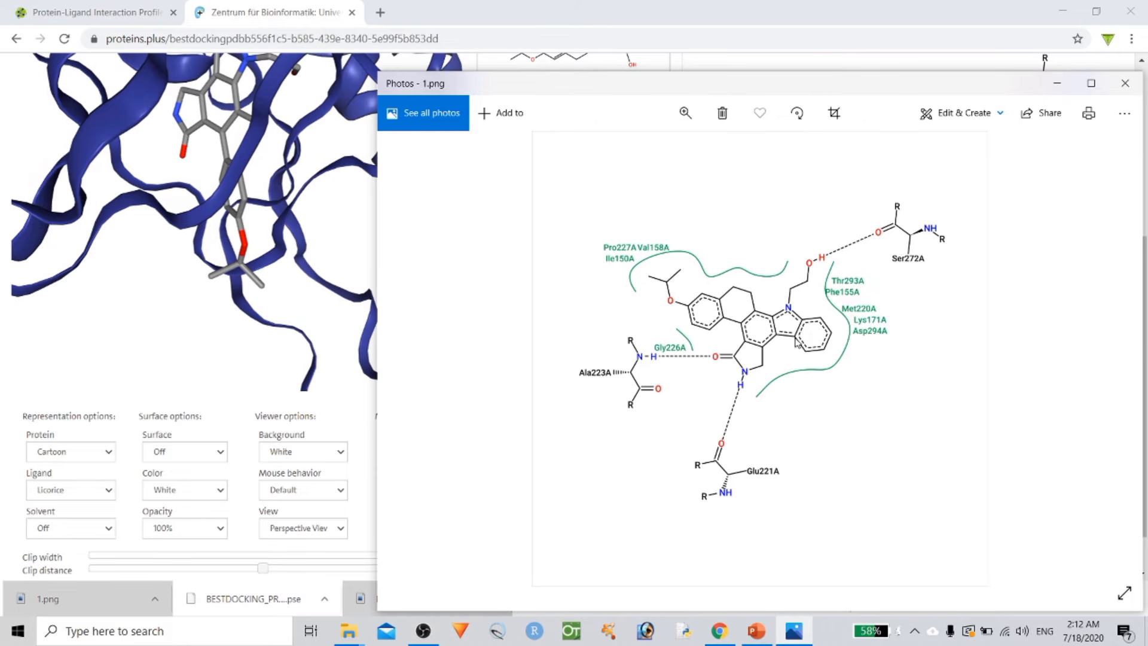
{"action": "left_click", "coordinate": [1123, 84]}
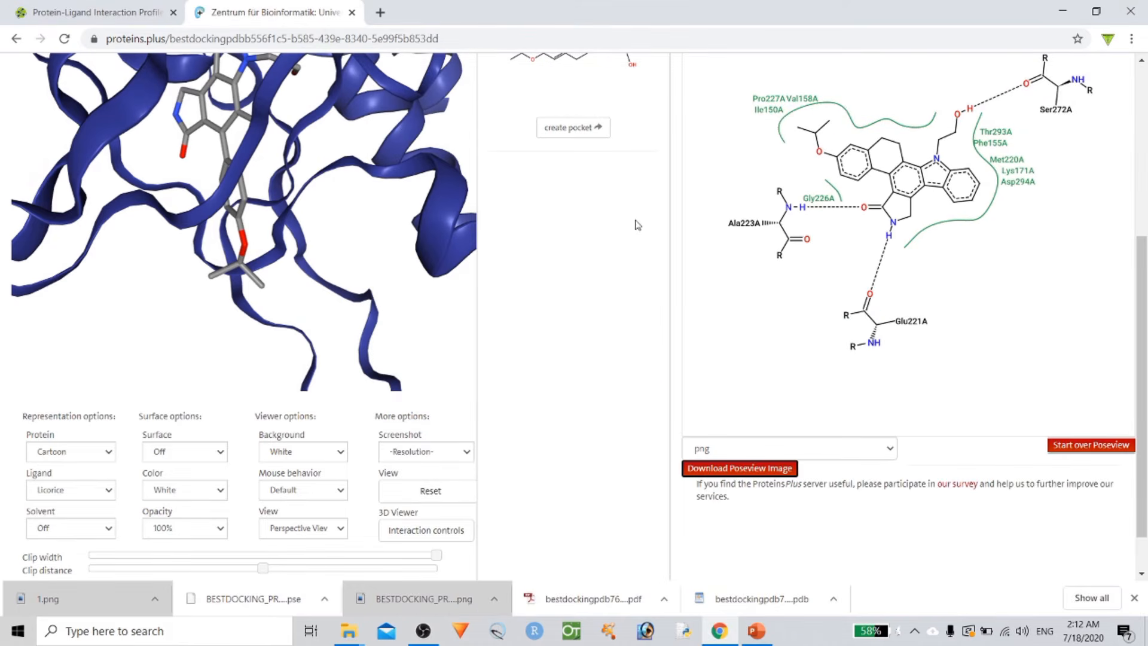
Step: Return to the Proteins Plus tool list and look over the remaining analysis tools
{"action": "scroll", "coordinate": [637, 225], "scroll_direction": "up", "scroll_amount": 5}
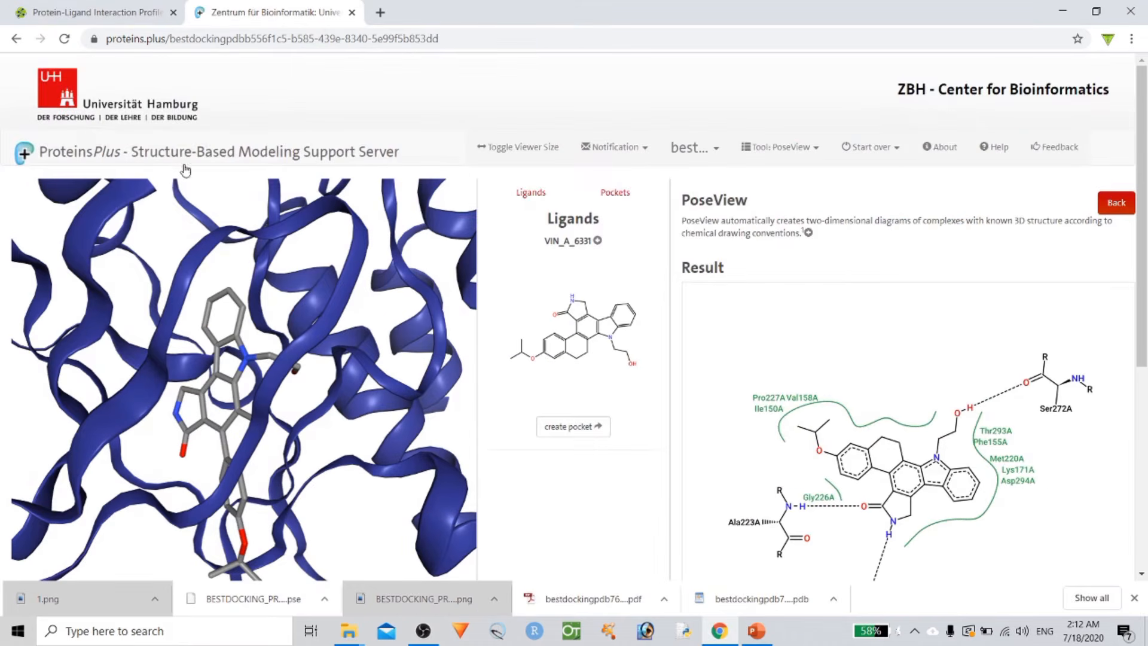
{"action": "left_click", "coordinate": [1116, 204]}
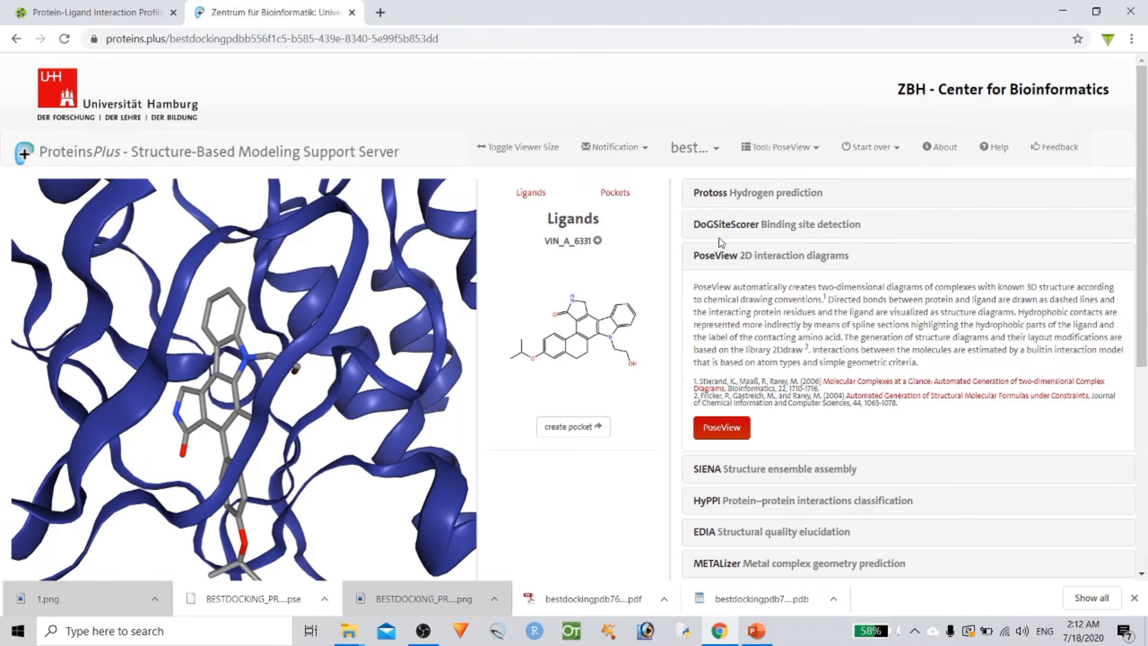
{"action": "scroll", "coordinate": [880, 326], "scroll_direction": "down", "scroll_amount": 3}
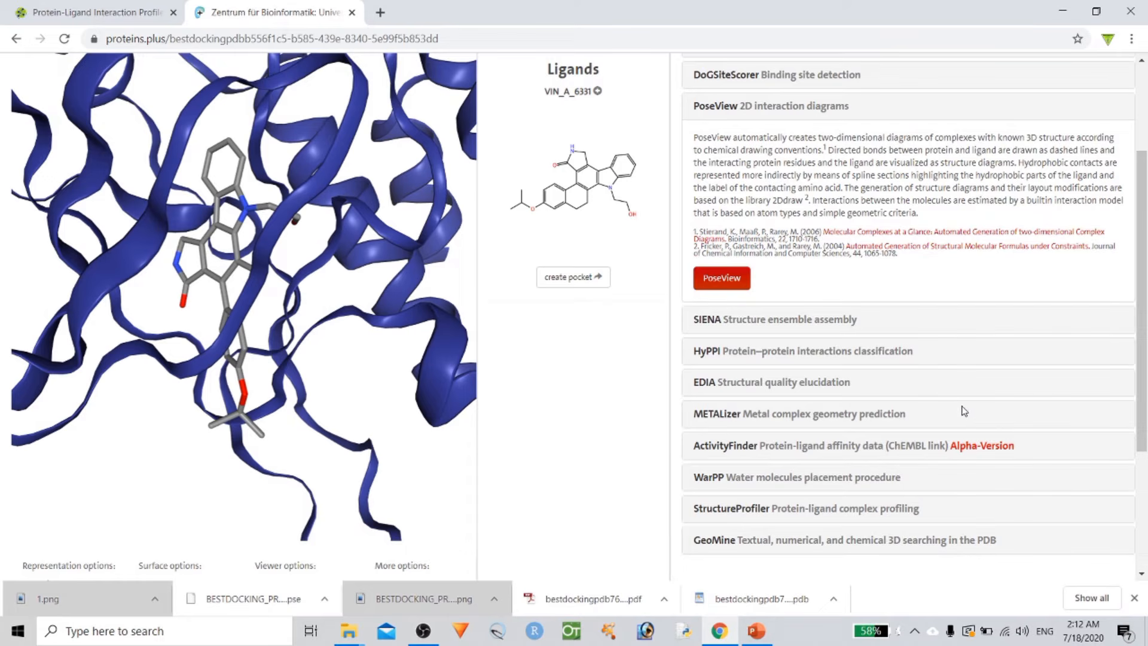
{"action": "scroll", "coordinate": [963, 406], "scroll_direction": "up", "scroll_amount": 3}
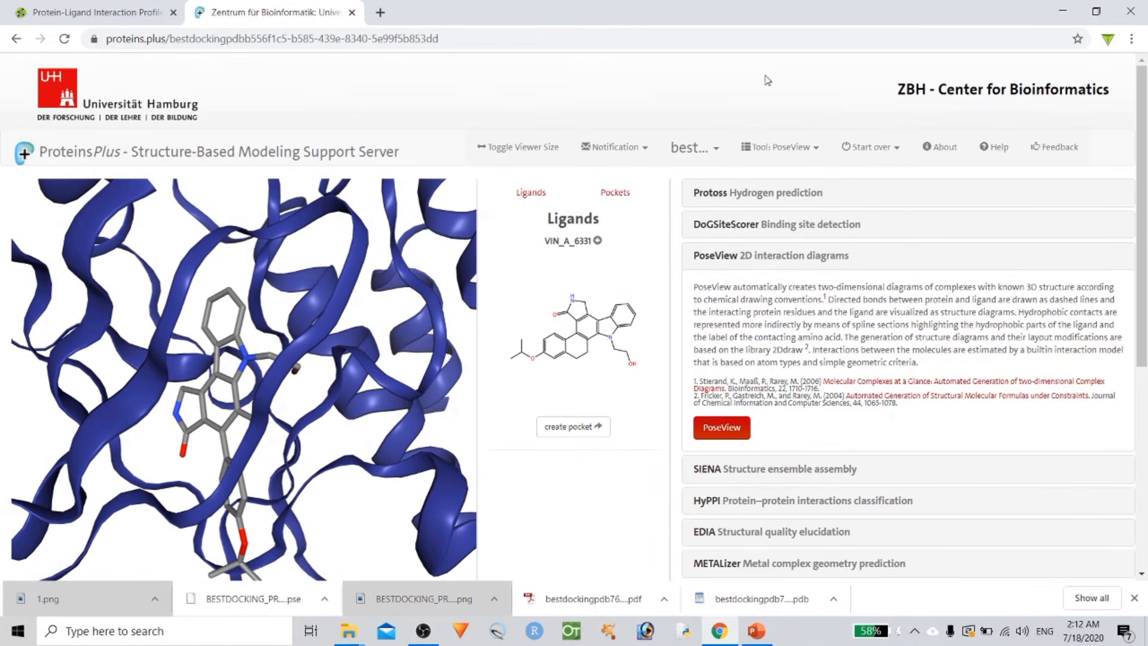
Step: Search Google for ligplot in a new browser tab
{"action": "left_click", "coordinate": [381, 12]}
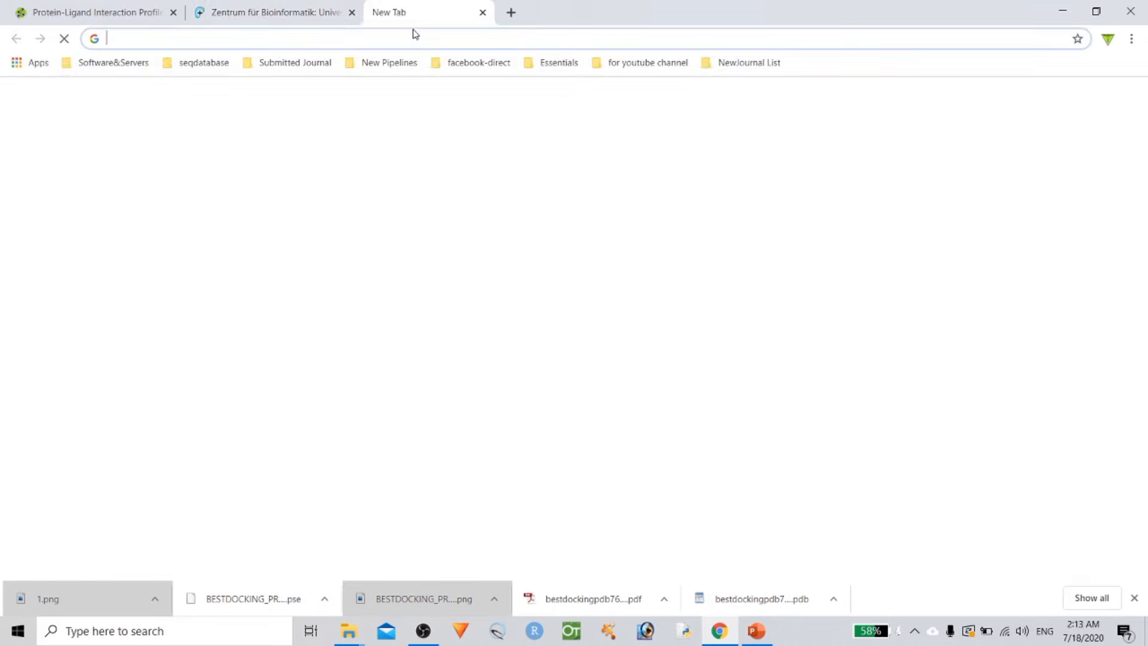
{"action": "type", "text": "li"}
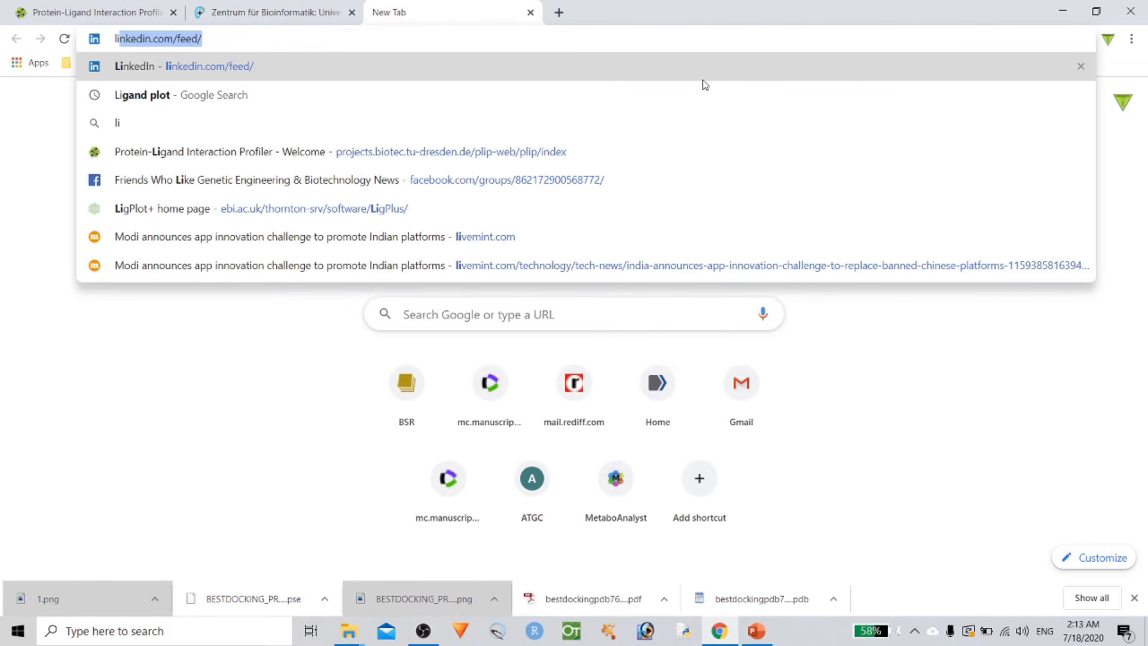
{"action": "type", "text": "gp"}
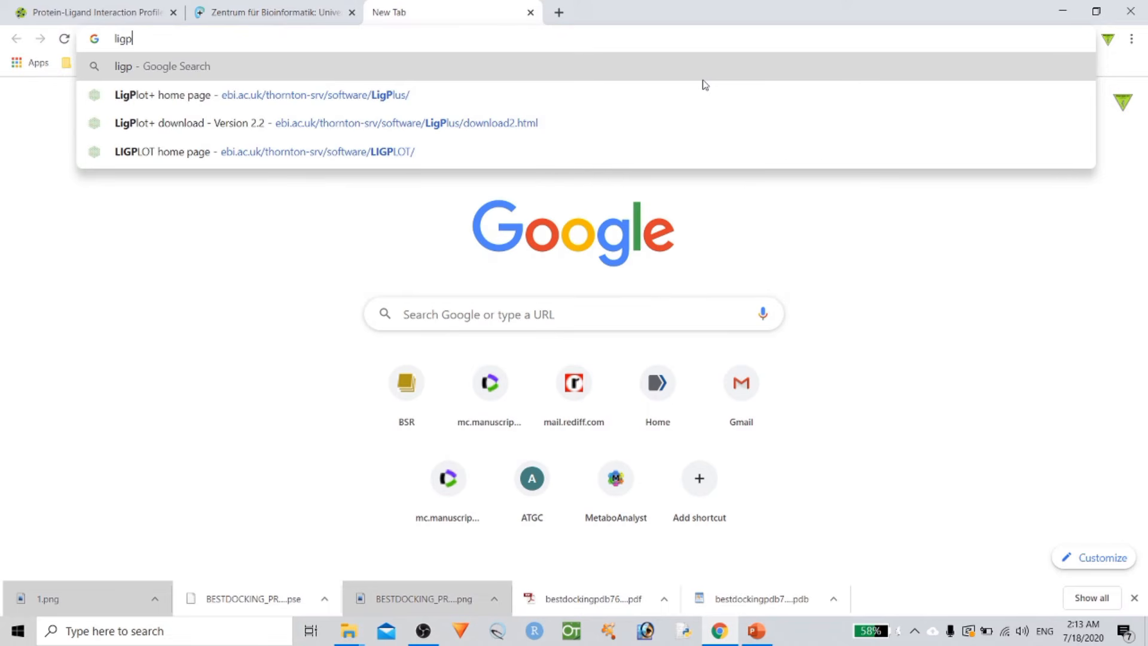
{"action": "type", "text": "lot"}
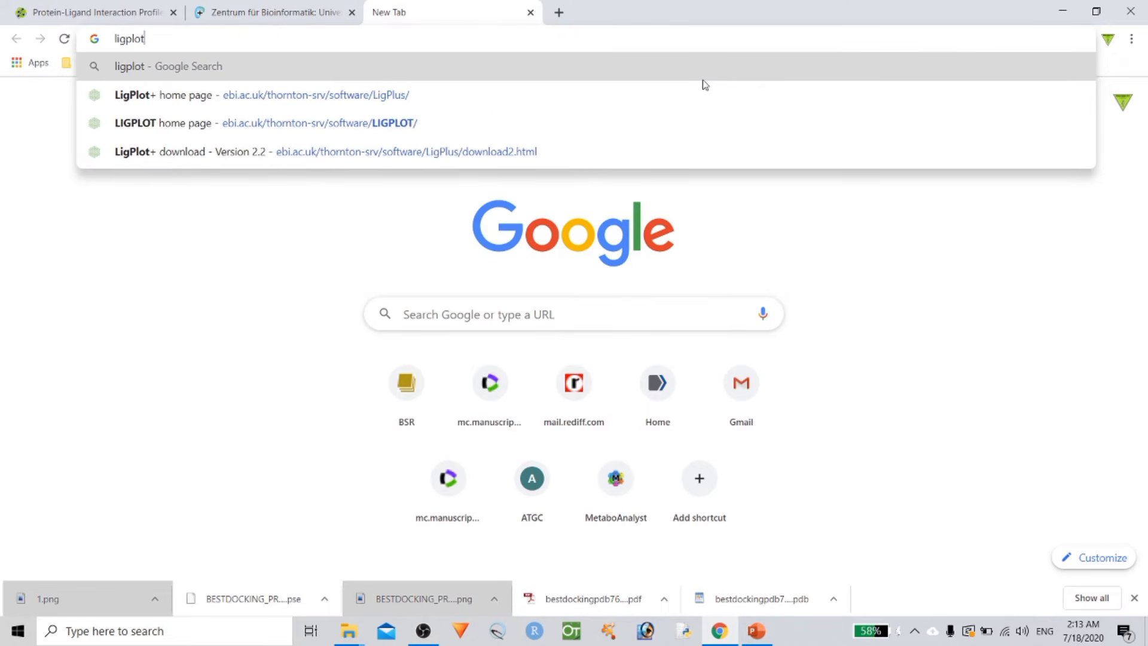
{"action": "key", "text": "Return"}
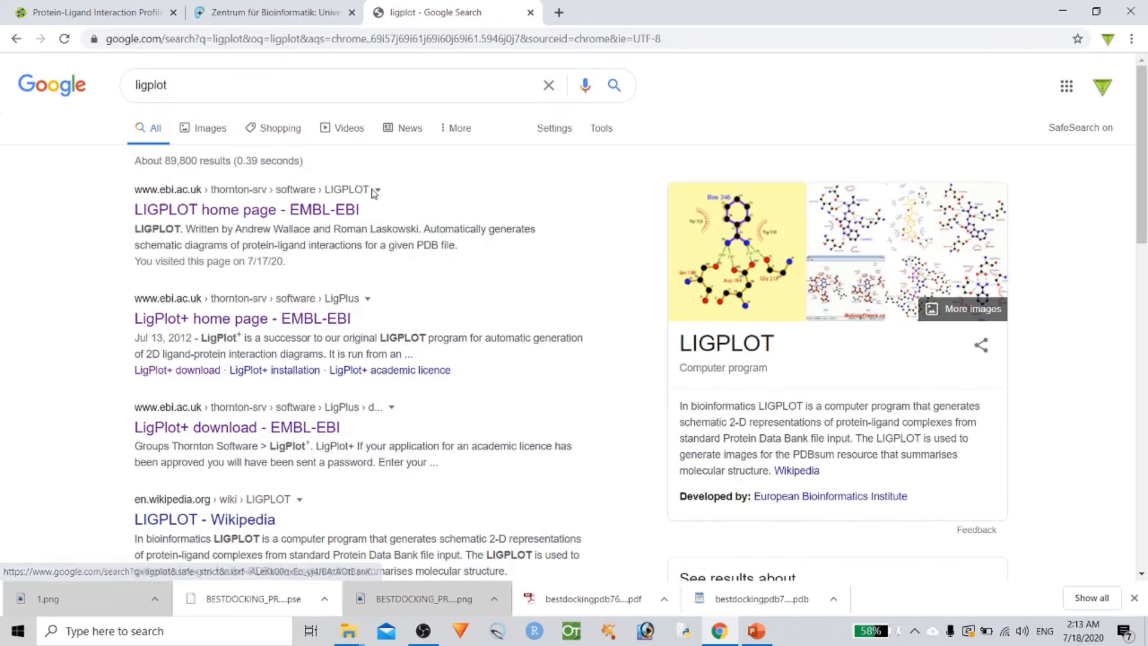
Step: Go from the LIGPLOT home page to the LigPlot+ site and open its version 2.2 download page
{"action": "left_click", "coordinate": [221, 214]}
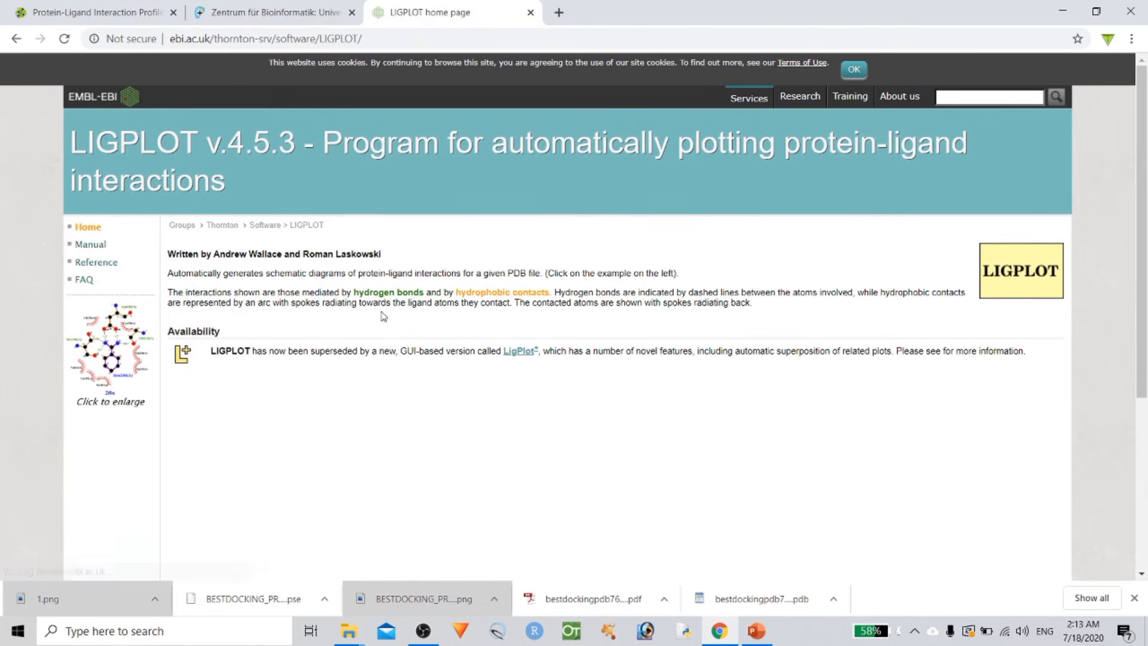
{"action": "left_click", "coordinate": [524, 353]}
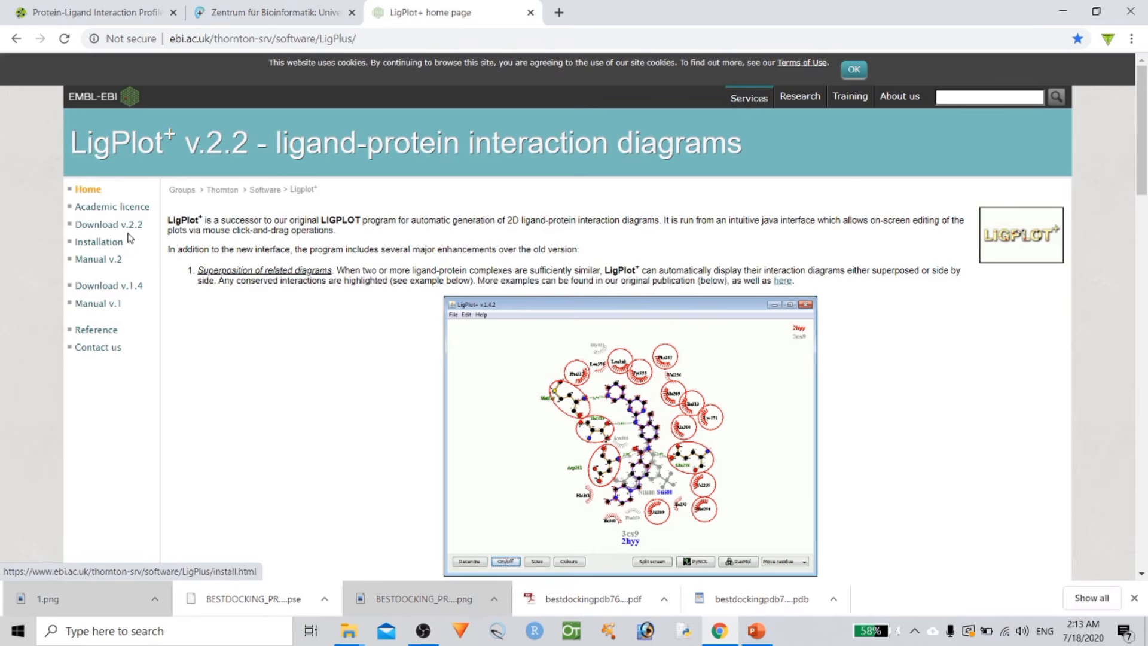
{"action": "left_click", "coordinate": [127, 224]}
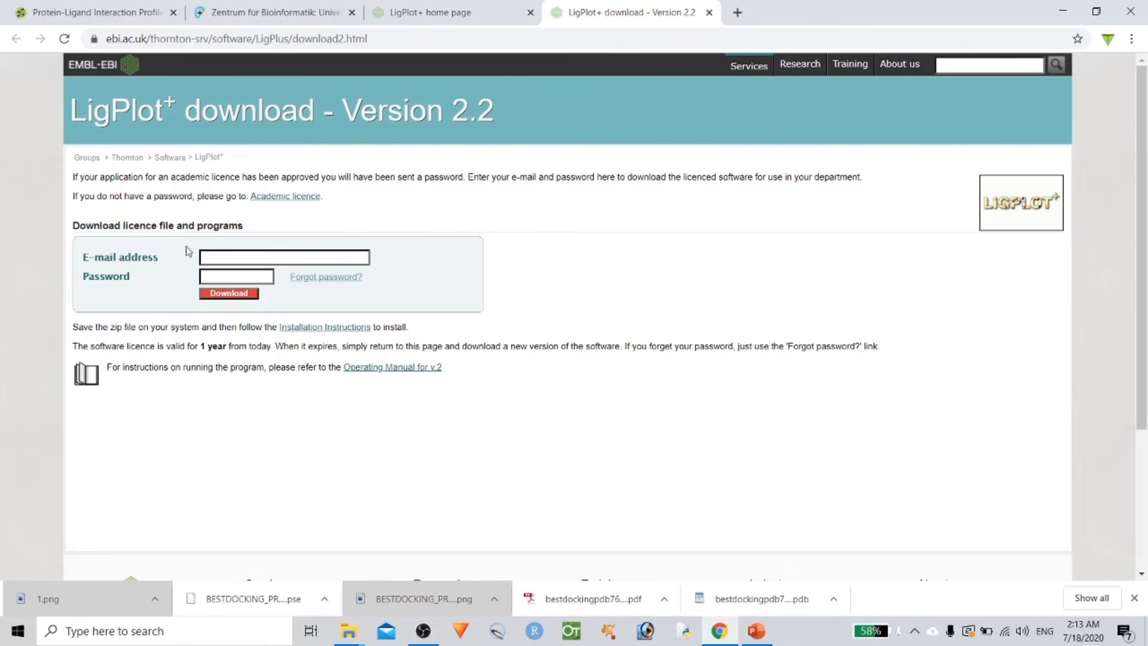
Step: Switch to the Desktop and launch the LigPlus executable jar from the inner LigPlus folder
{"action": "left_click", "coordinate": [1054, 16]}
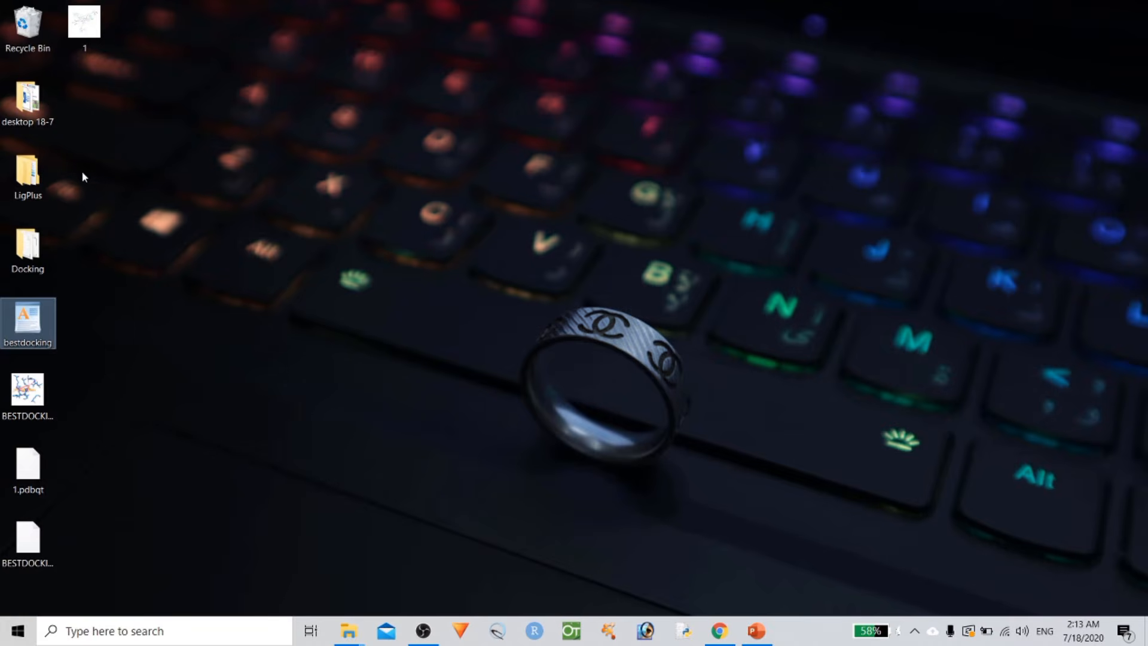
{"action": "double_click", "coordinate": [27, 173]}
{"action": "double_click", "coordinate": [154, 98]}
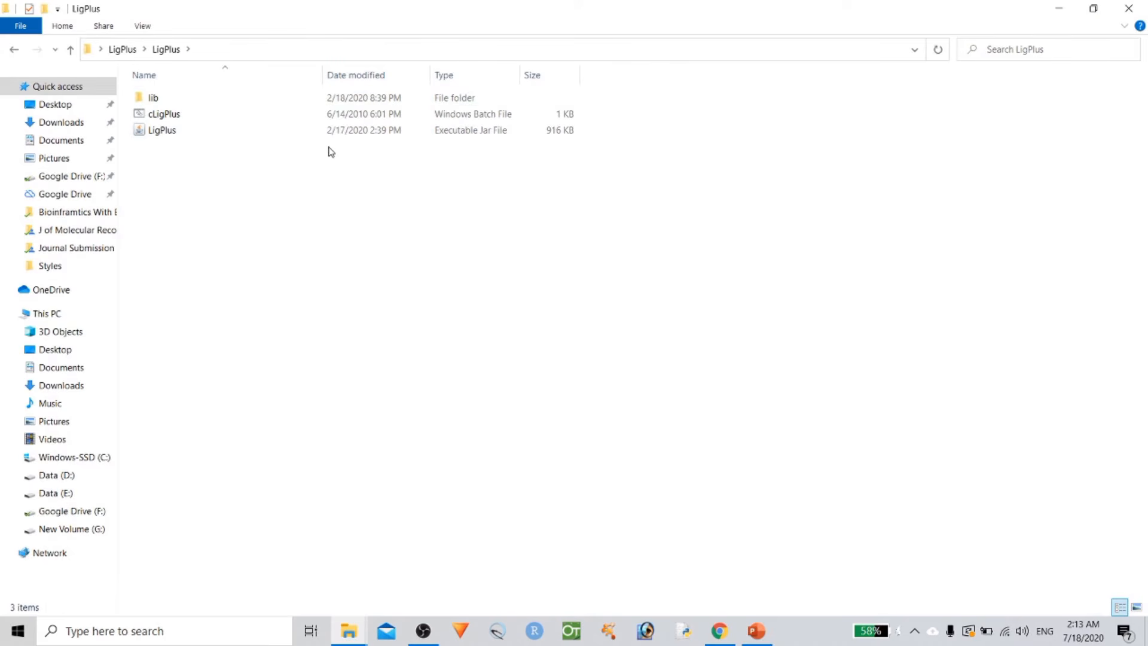
{"action": "double_click", "coordinate": [166, 135]}
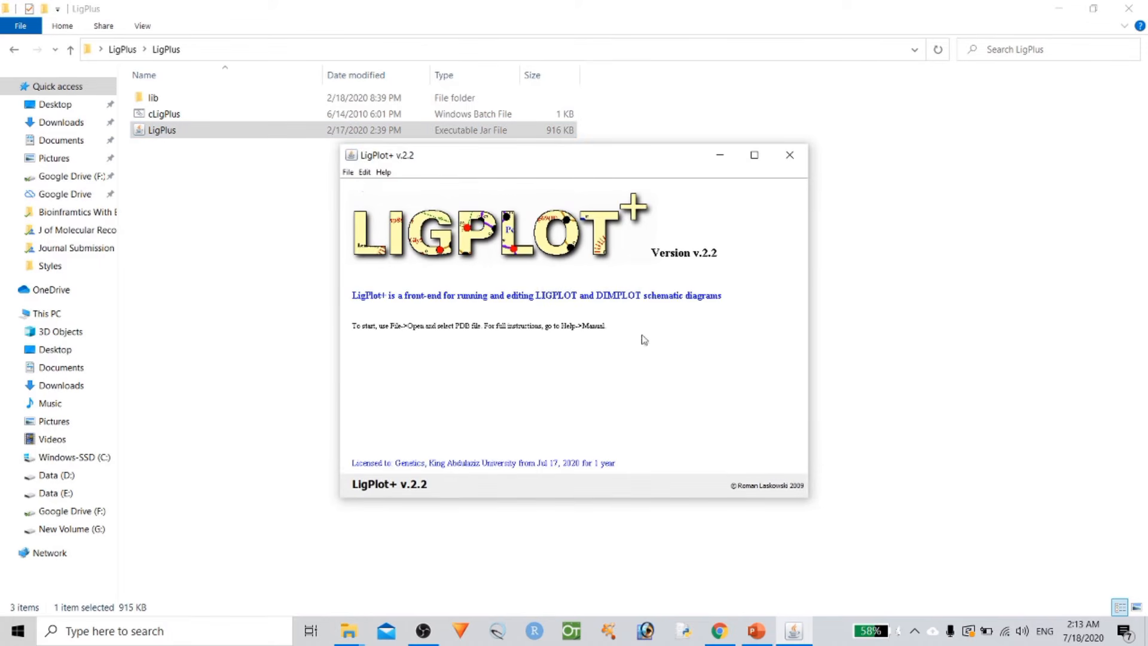
Step: Open bestdocking.pdb from the Desktop in LigPlot+, listing files of type PDB files (*.pdb, *.ent)
{"action": "left_click", "coordinate": [347, 172]}
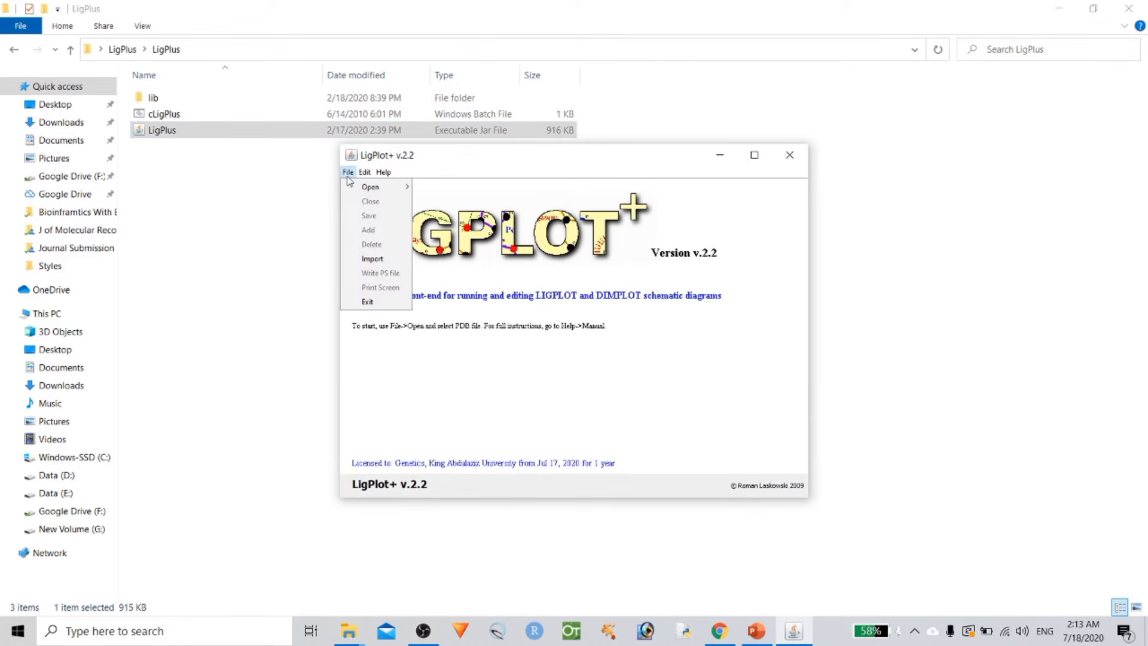
{"action": "mouse_move", "coordinate": [353, 190]}
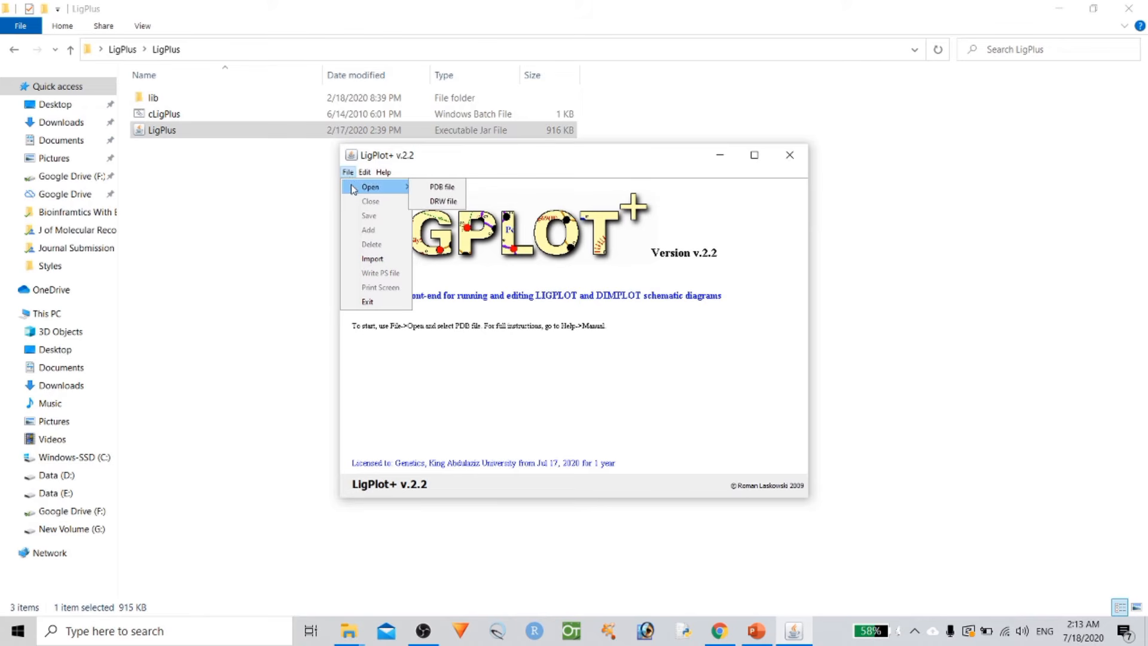
{"action": "left_click", "coordinate": [441, 187]}
{"action": "left_click", "coordinate": [606, 343]}
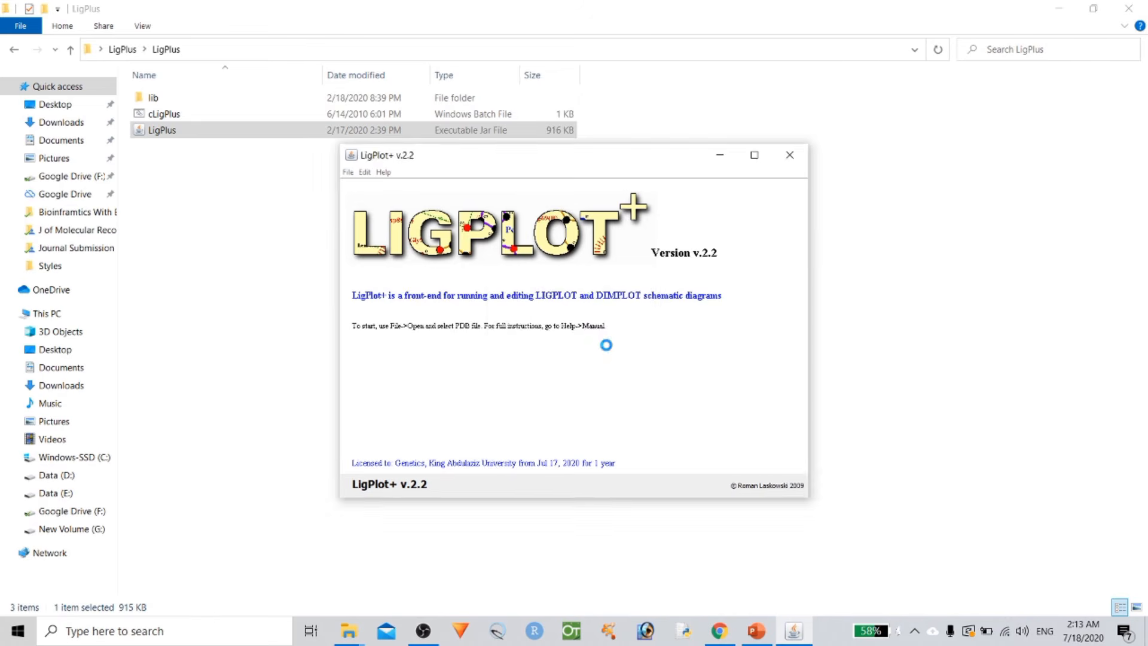
{"action": "left_click", "coordinate": [443, 302]}
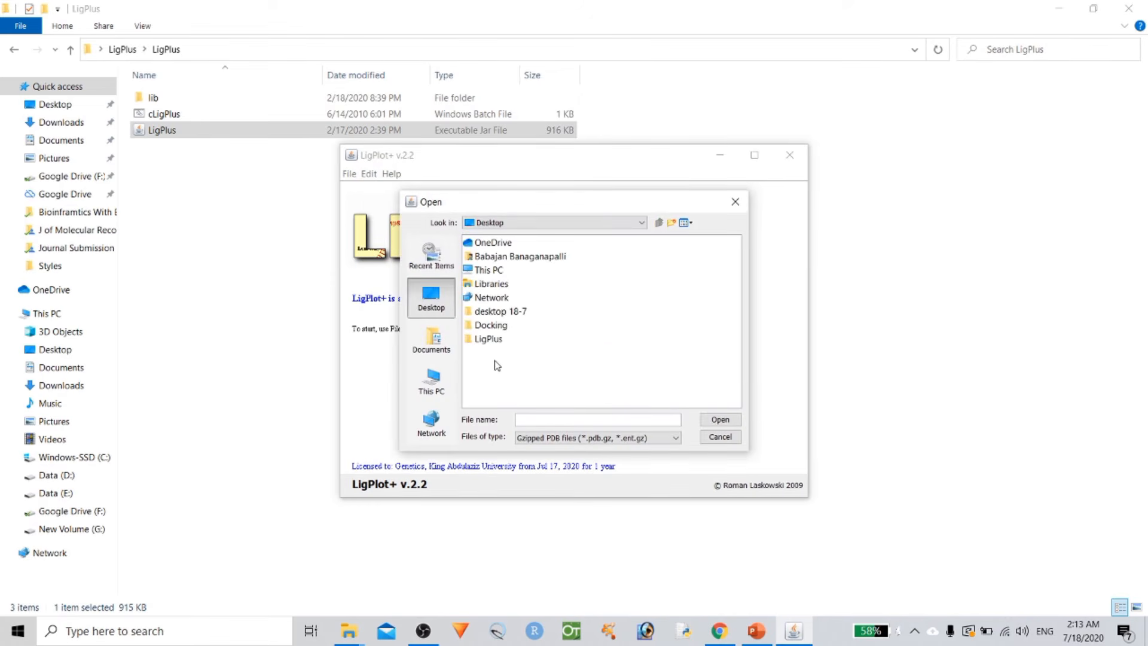
{"action": "left_click", "coordinate": [580, 440]}
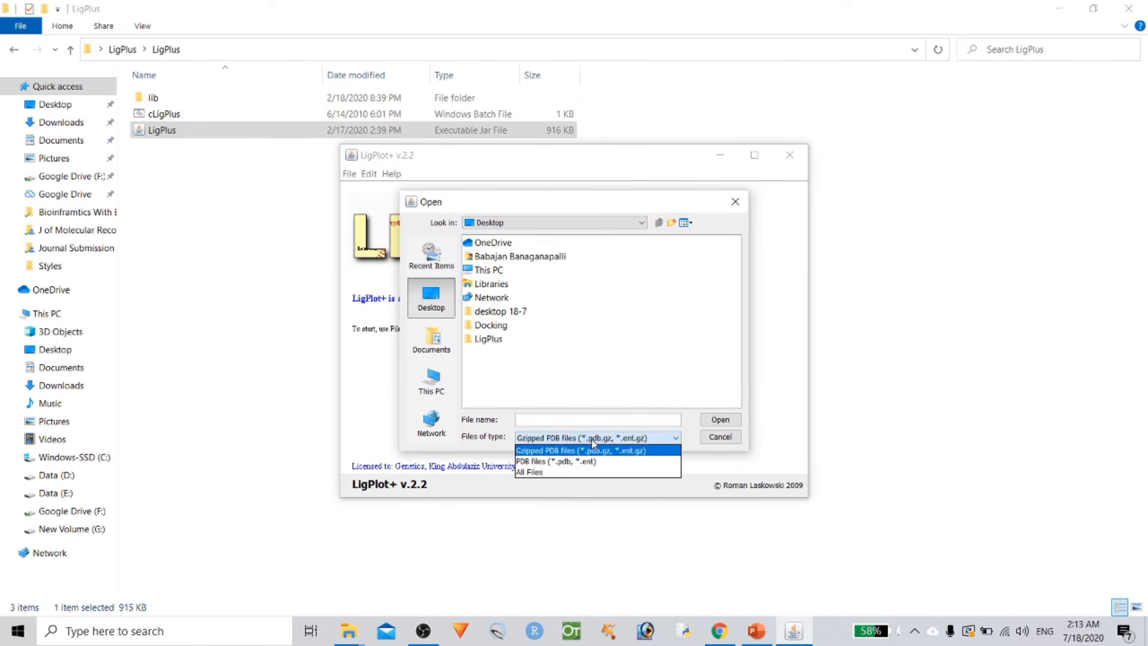
{"action": "left_click", "coordinate": [579, 460]}
{"action": "left_click", "coordinate": [550, 441]}
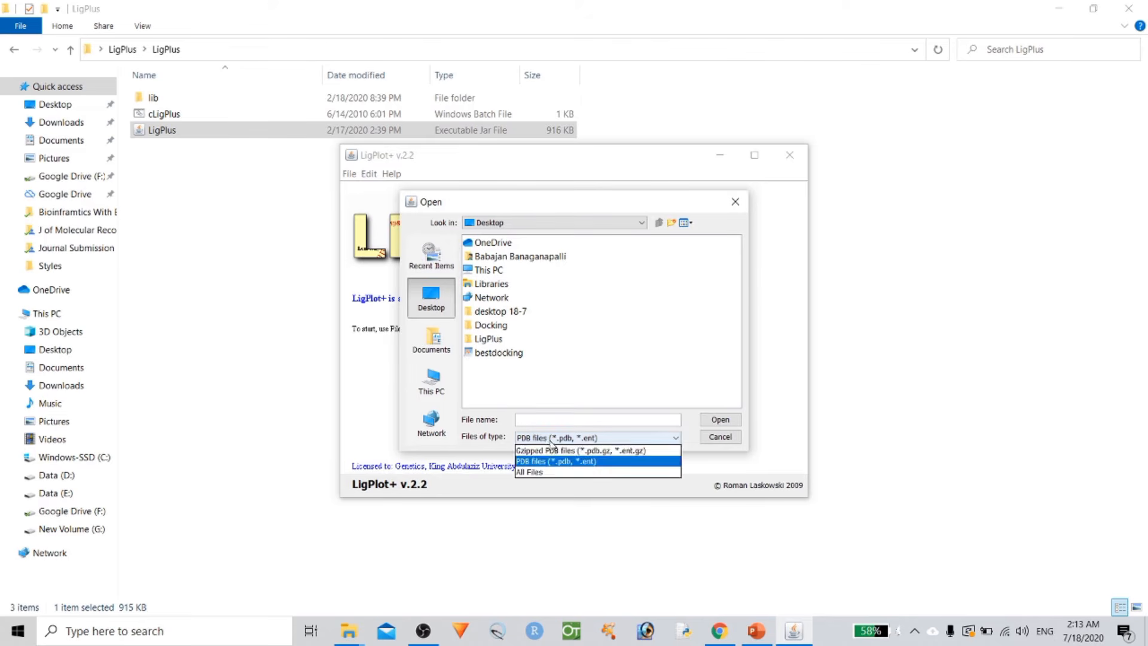
{"action": "left_click", "coordinate": [558, 462]}
{"action": "left_click", "coordinate": [494, 354]}
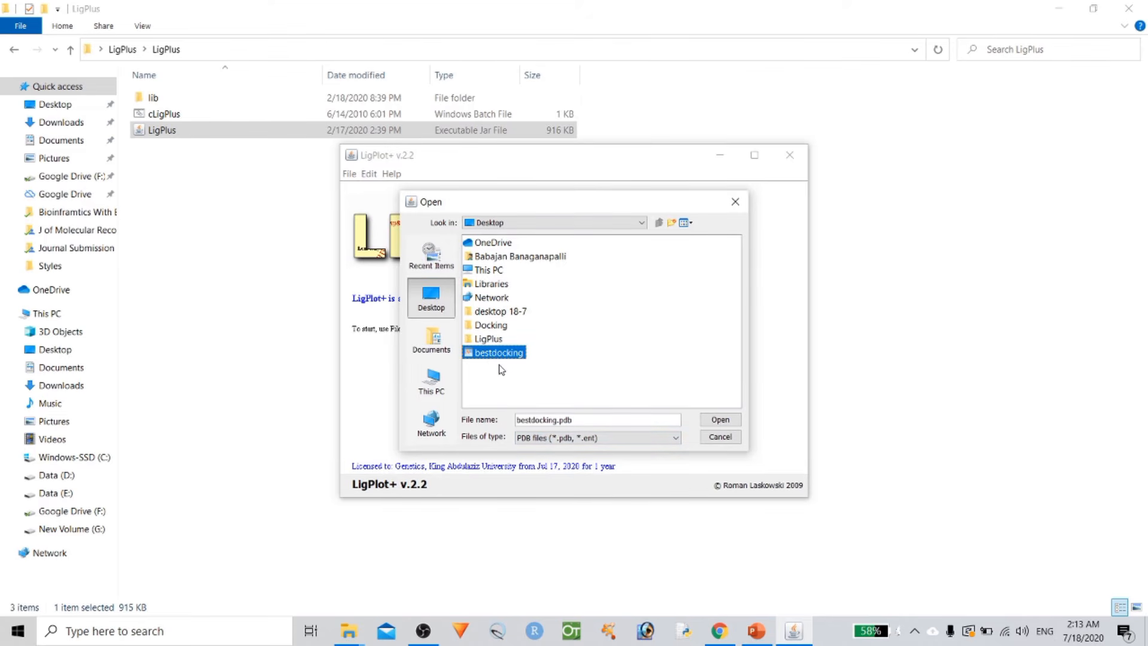
{"action": "left_click", "coordinate": [714, 419]}
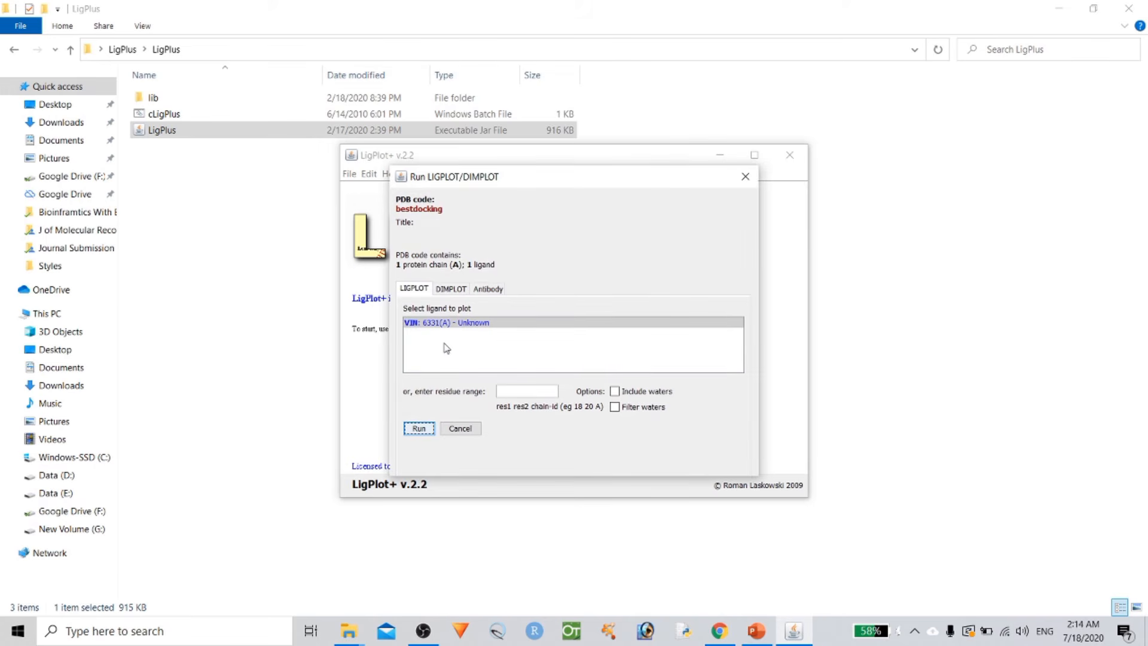
Step: Run LIGPLOT for ligand VIN 6331(A) and examine the interaction diagram in a maximized window
{"action": "left_click", "coordinate": [422, 323]}
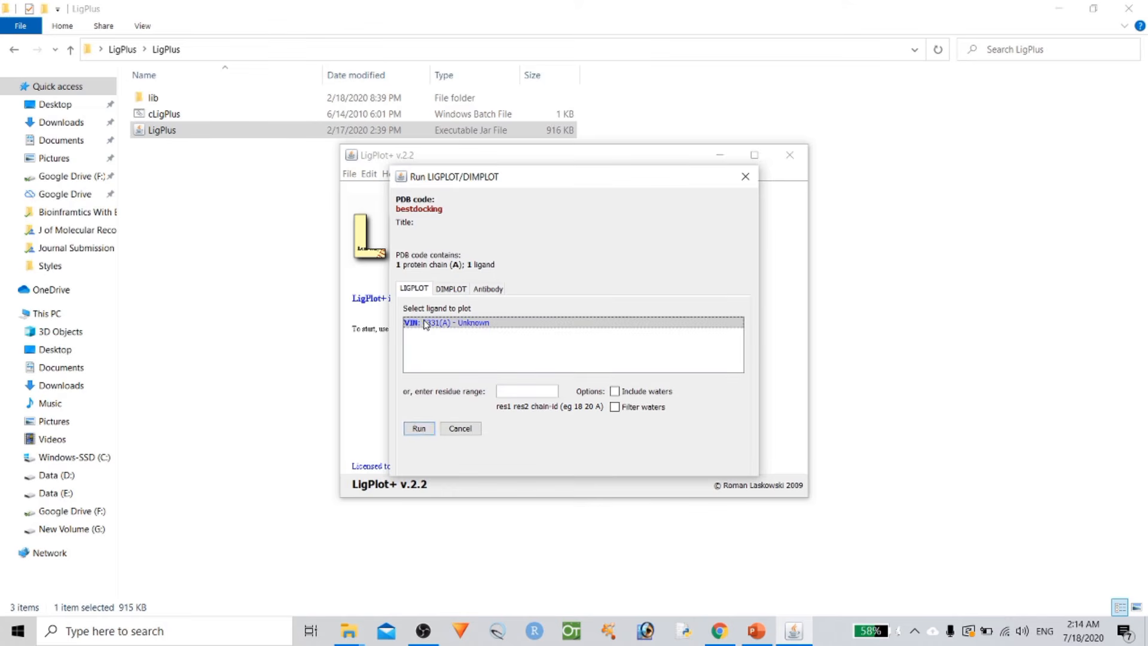
{"action": "left_click", "coordinate": [418, 428]}
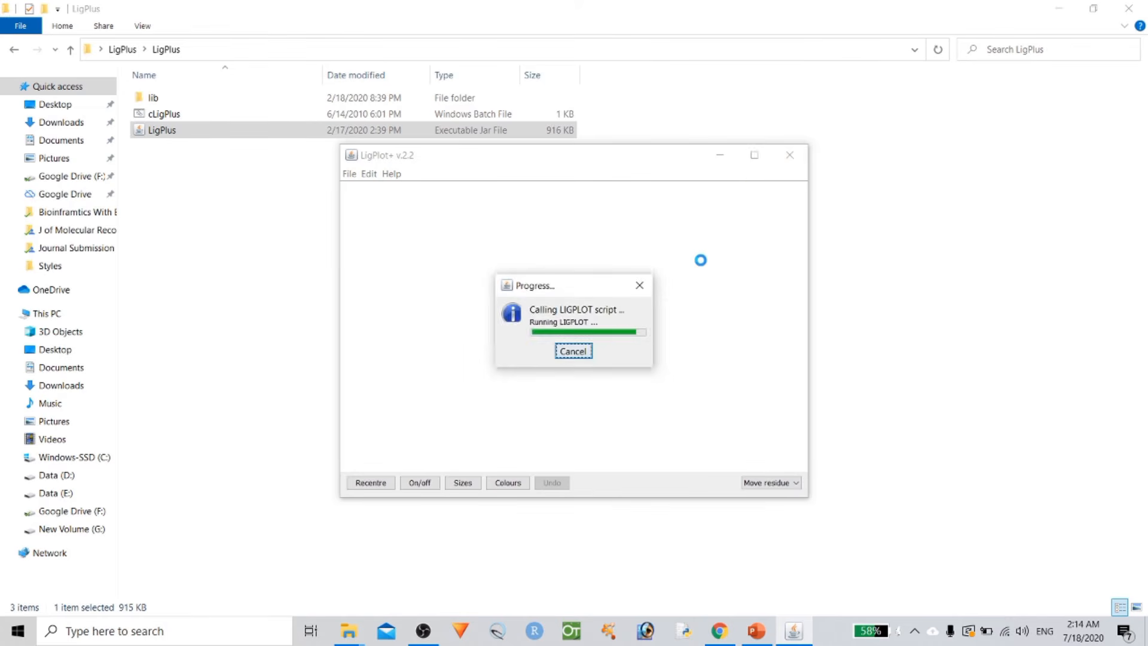
{"action": "left_click", "coordinate": [755, 154]}
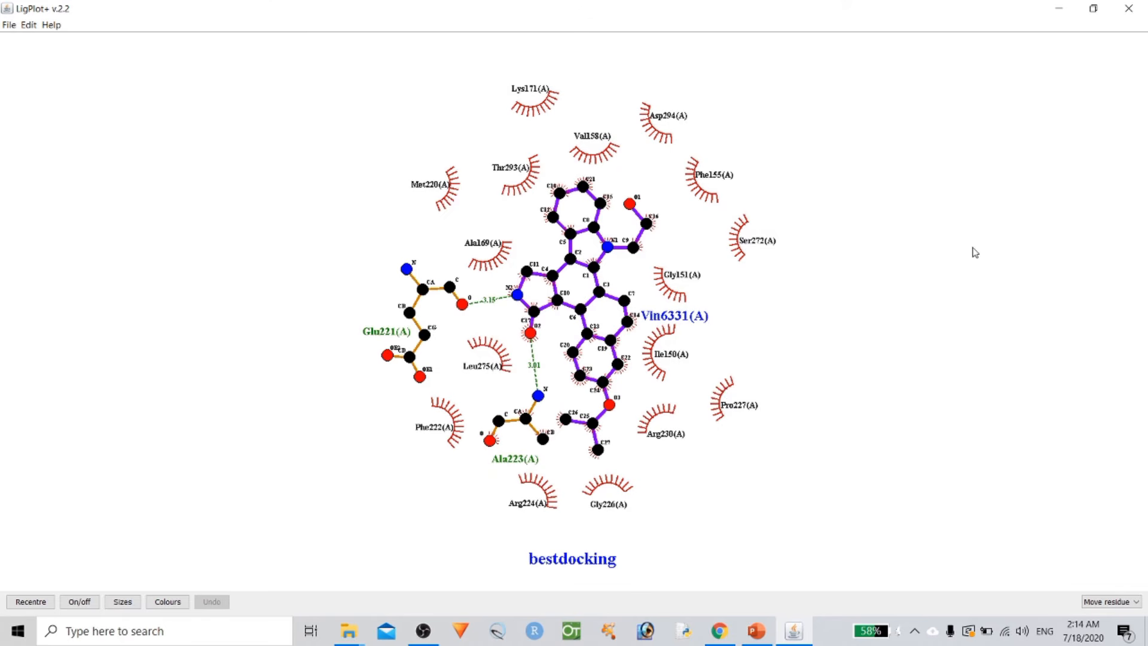
{"action": "scroll", "coordinate": [973, 251], "scroll_direction": "up", "scroll_amount": 5}
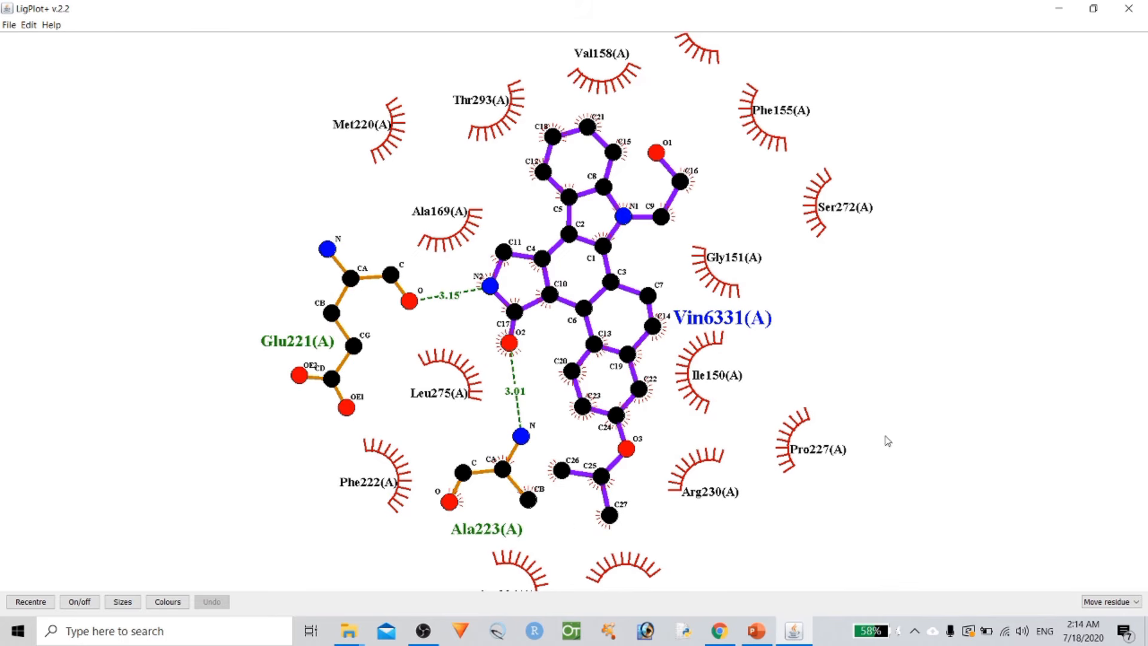
{"action": "scroll", "coordinate": [889, 377], "scroll_direction": "down", "scroll_amount": 3}
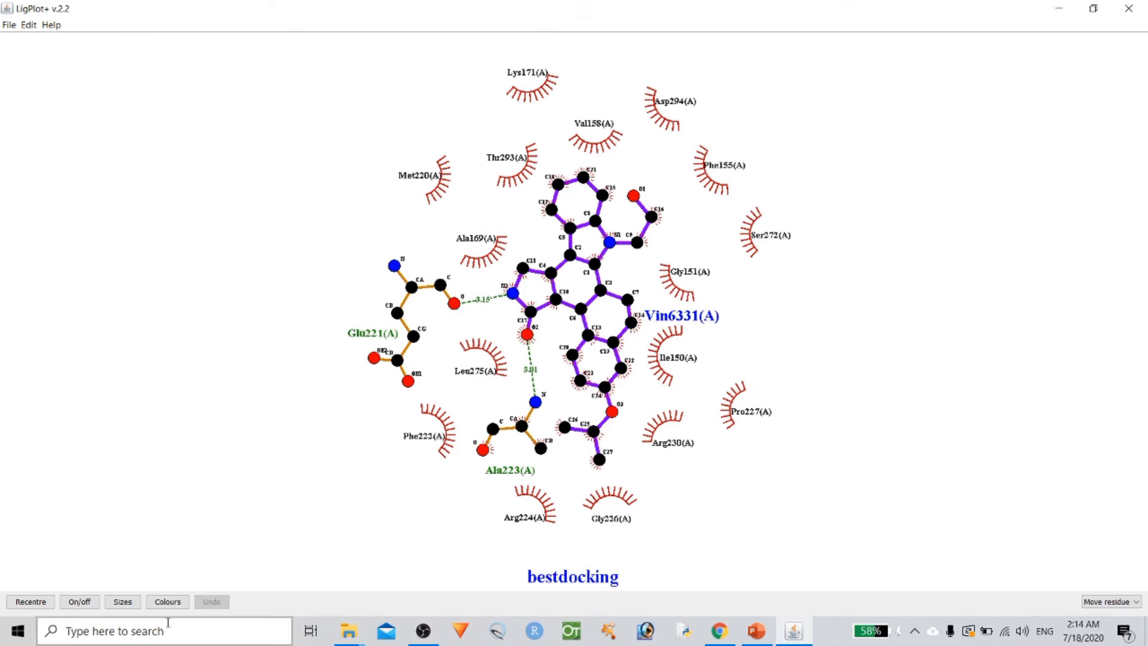
Step: Turn on the display of hydrophobic interactions in the bestdocking plot
{"action": "left_click", "coordinate": [77, 600]}
{"action": "left_click_drag", "start_coordinate": [618, 162], "coordinate": [354, 131]}
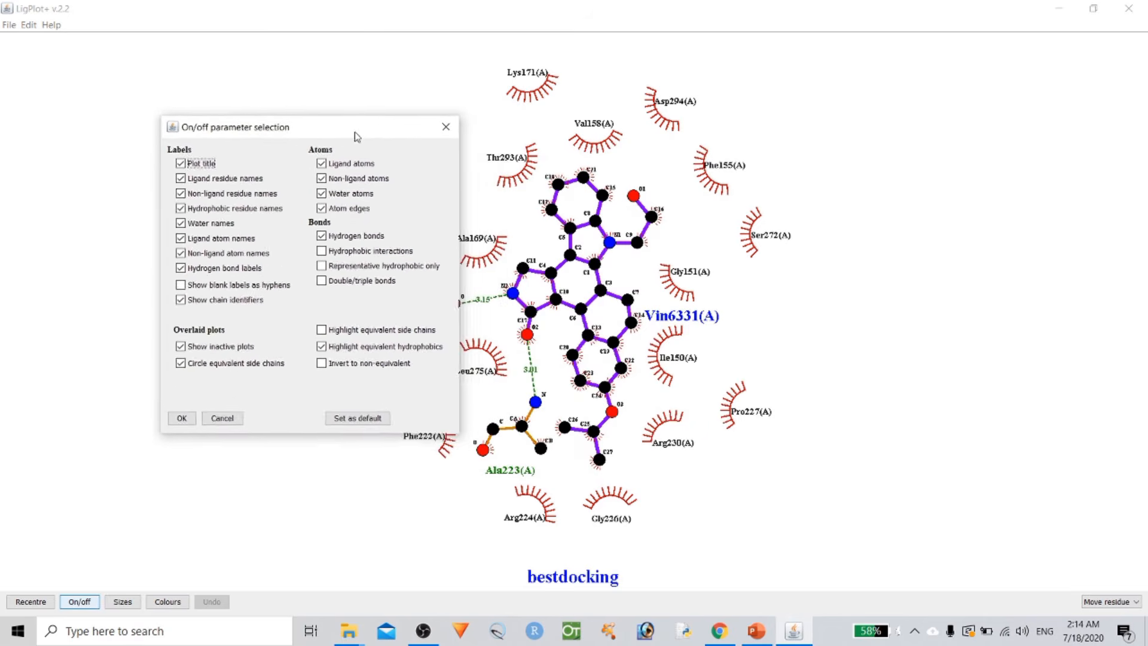
{"action": "left_click", "coordinate": [322, 252]}
{"action": "left_click", "coordinate": [181, 418]}
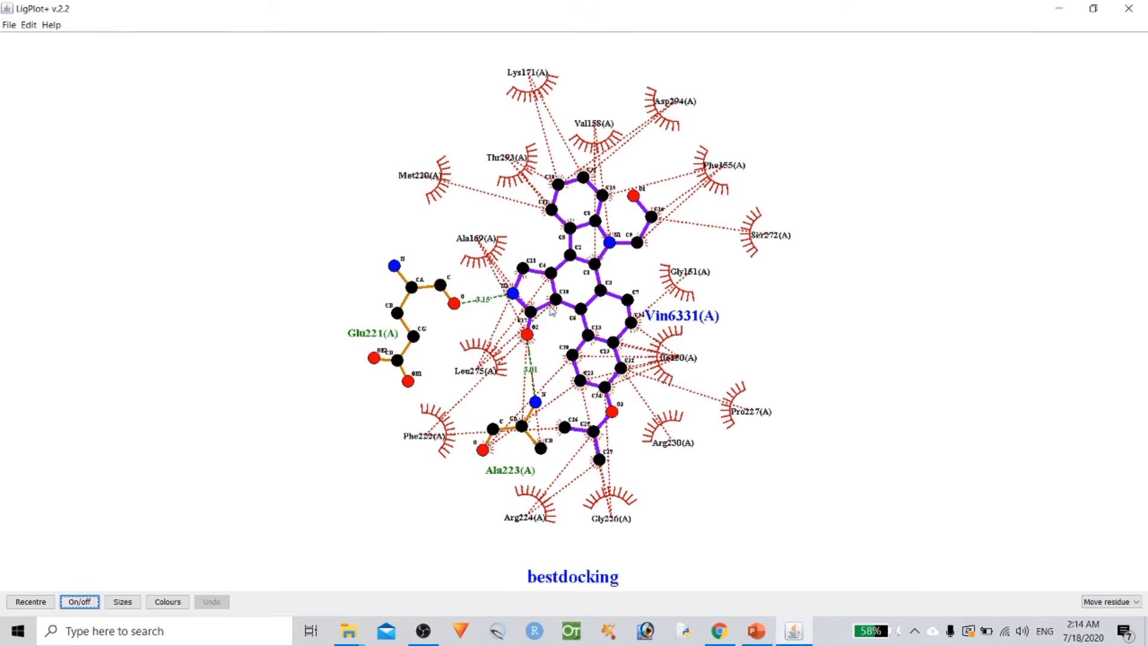
Step: Turn the plot's hydrophobic interactions display back off
{"action": "left_click", "coordinate": [80, 603]}
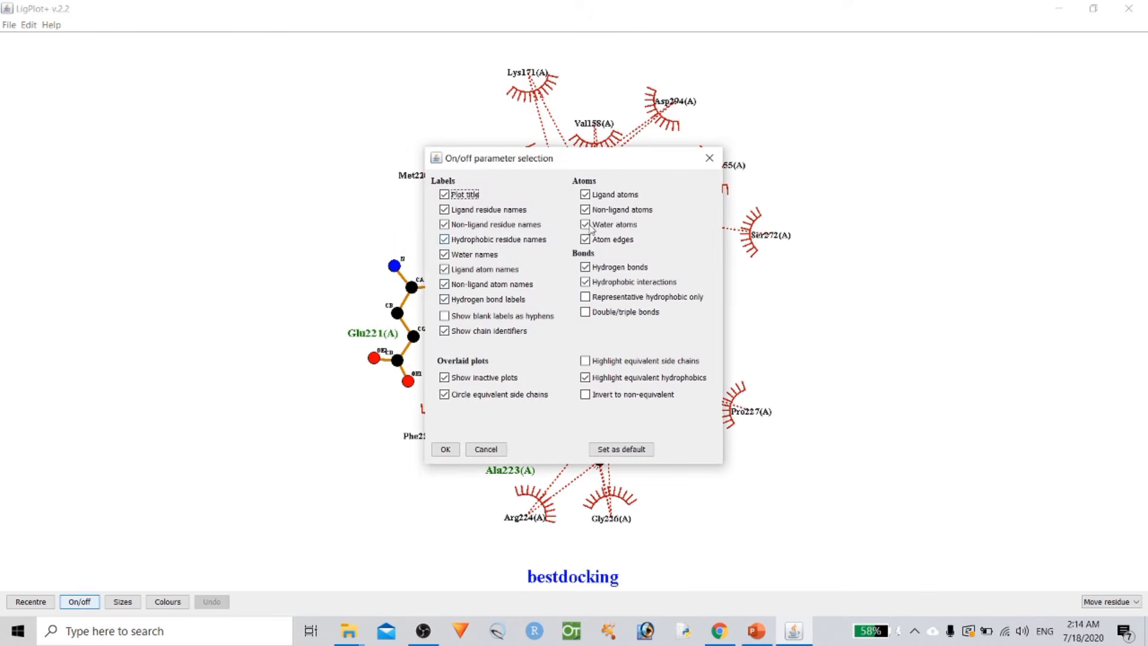
{"action": "left_click", "coordinate": [610, 283]}
{"action": "left_click", "coordinate": [445, 449]}
Step: Review the plot's colour settings for background, labels, atoms, bonds and antibodies, and close them without changes
{"action": "left_click", "coordinate": [167, 601]}
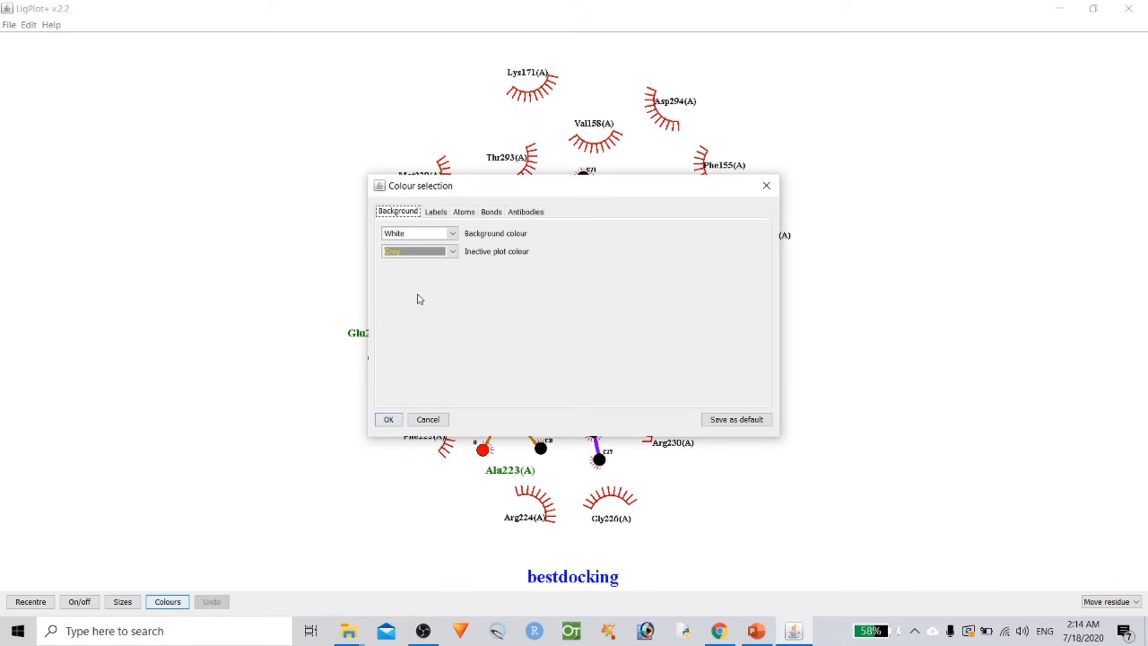
{"action": "left_click", "coordinate": [435, 212]}
{"action": "left_click", "coordinate": [464, 211]}
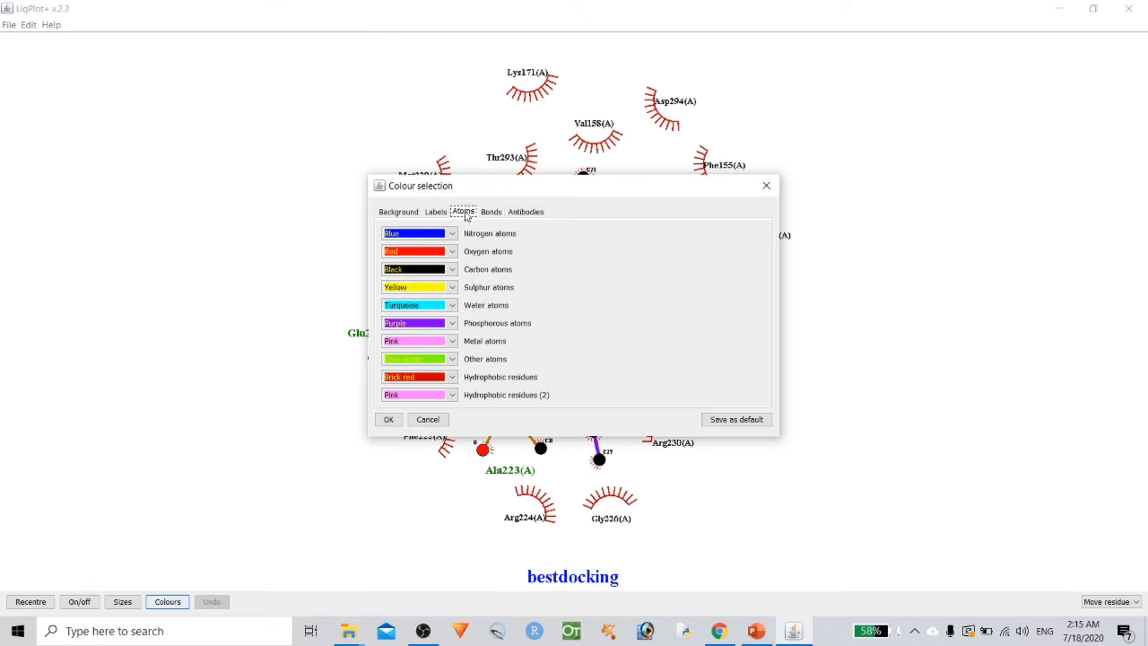
{"action": "left_click", "coordinate": [491, 212]}
{"action": "left_click", "coordinate": [533, 214]}
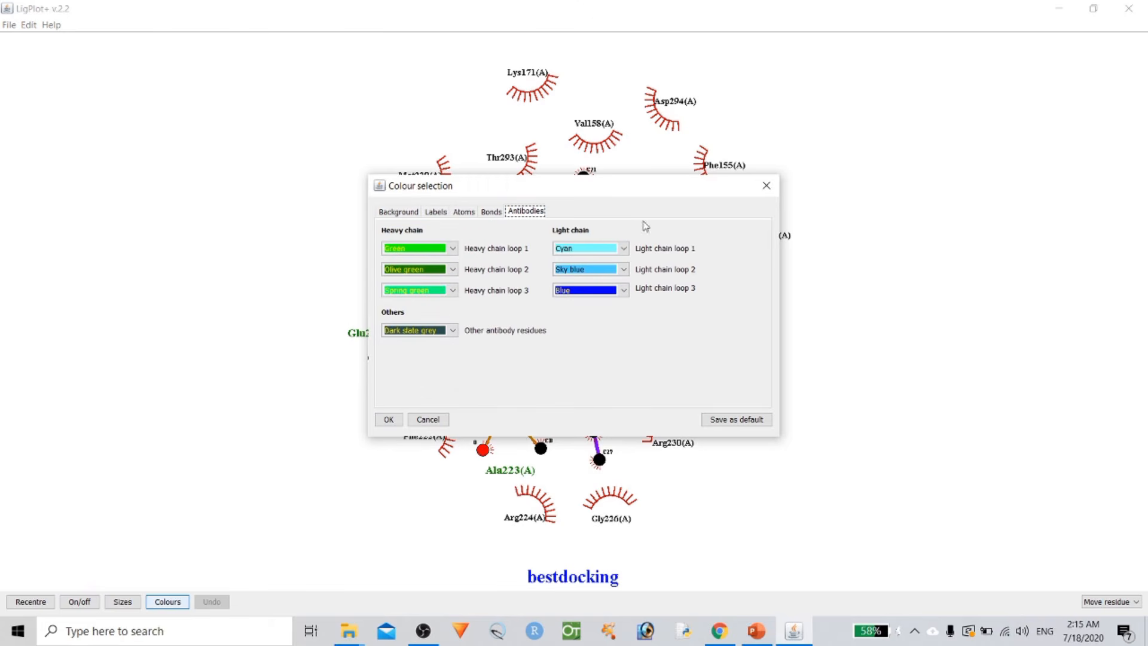
{"action": "left_click", "coordinate": [766, 185]}
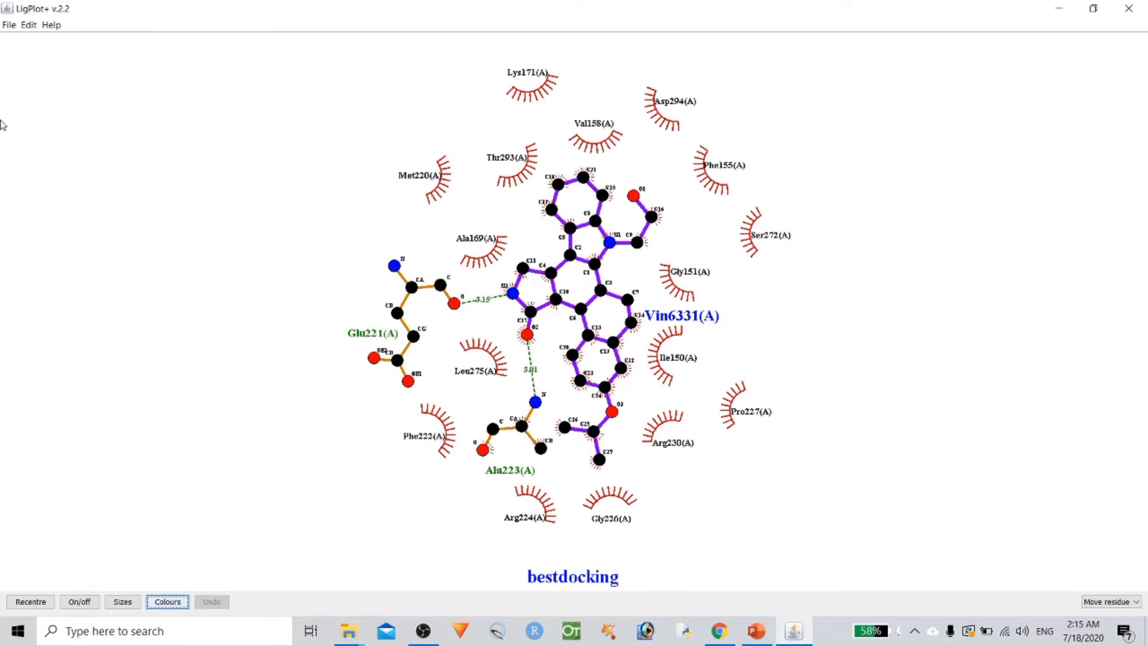
Step: Write only the currently selected plot to a landscape PostScript file named sdsd on the Desktop
{"action": "left_click", "coordinate": [9, 25]}
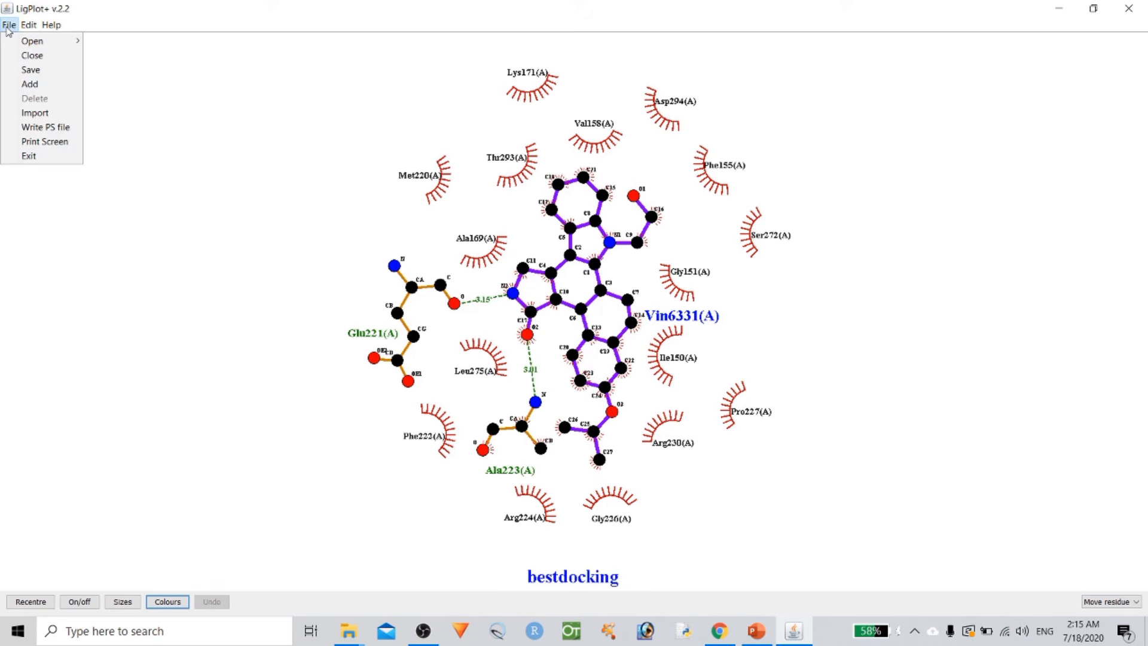
{"action": "left_click", "coordinate": [46, 126]}
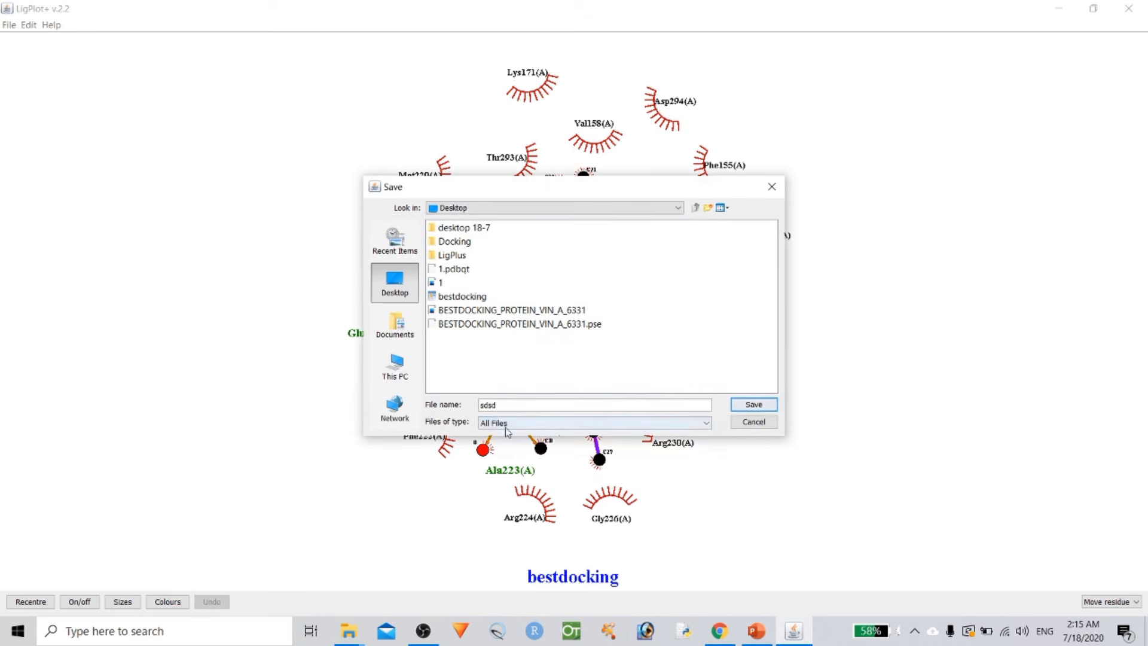
{"action": "left_click", "coordinate": [706, 423]}
{"action": "left_click", "coordinate": [611, 446]}
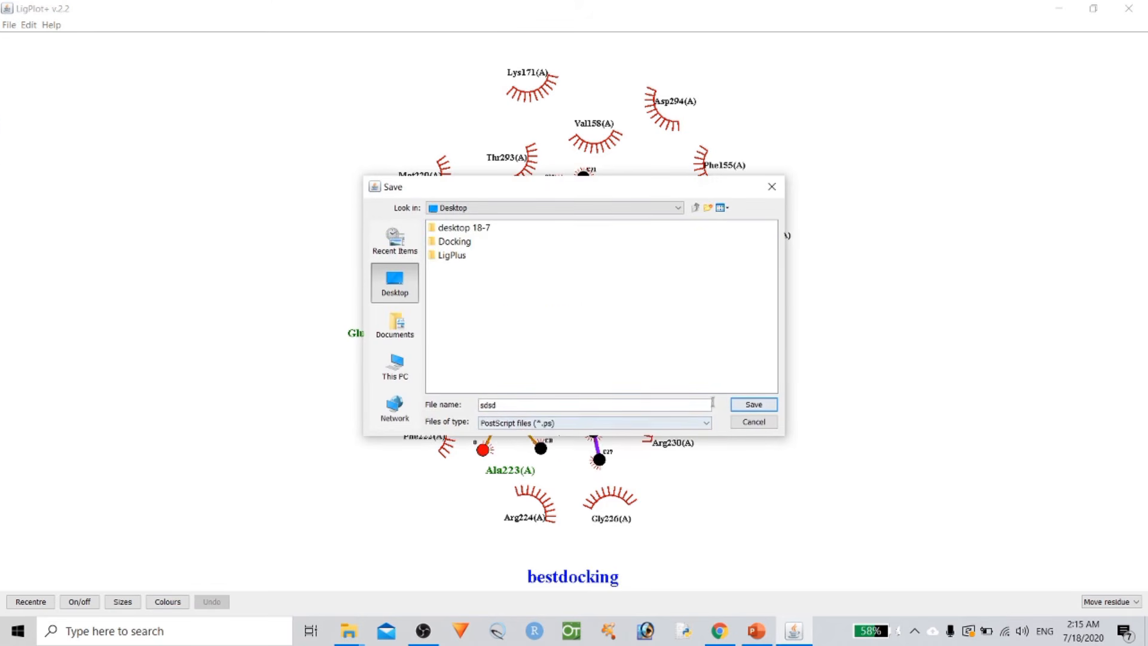
{"action": "left_click", "coordinate": [750, 404]}
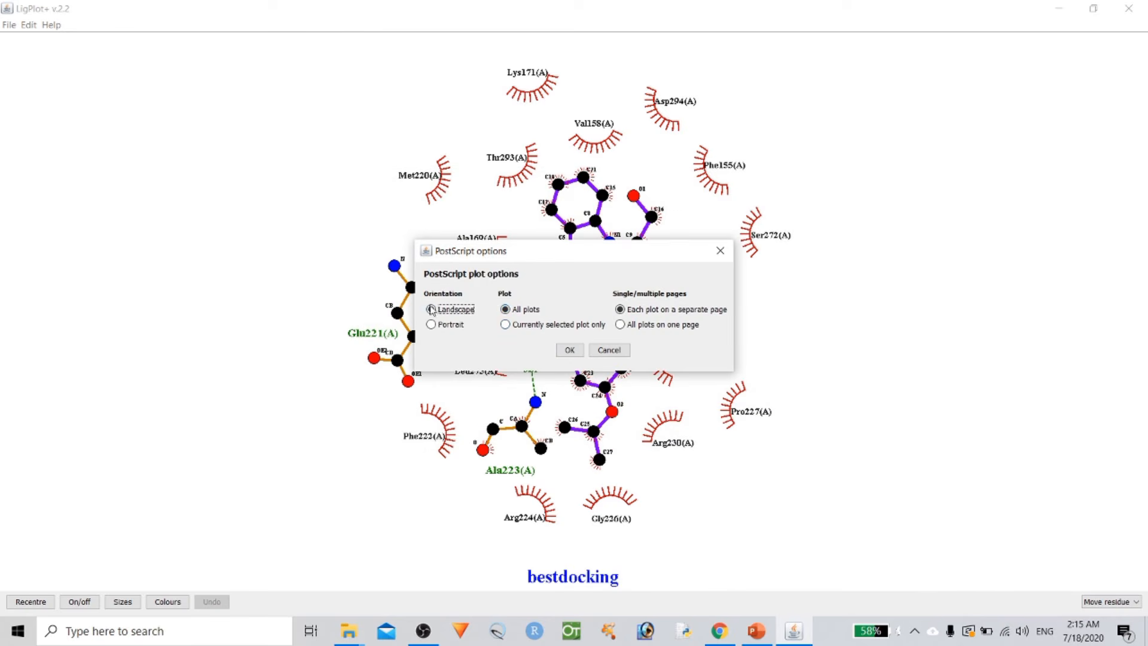
{"action": "left_click", "coordinate": [513, 324]}
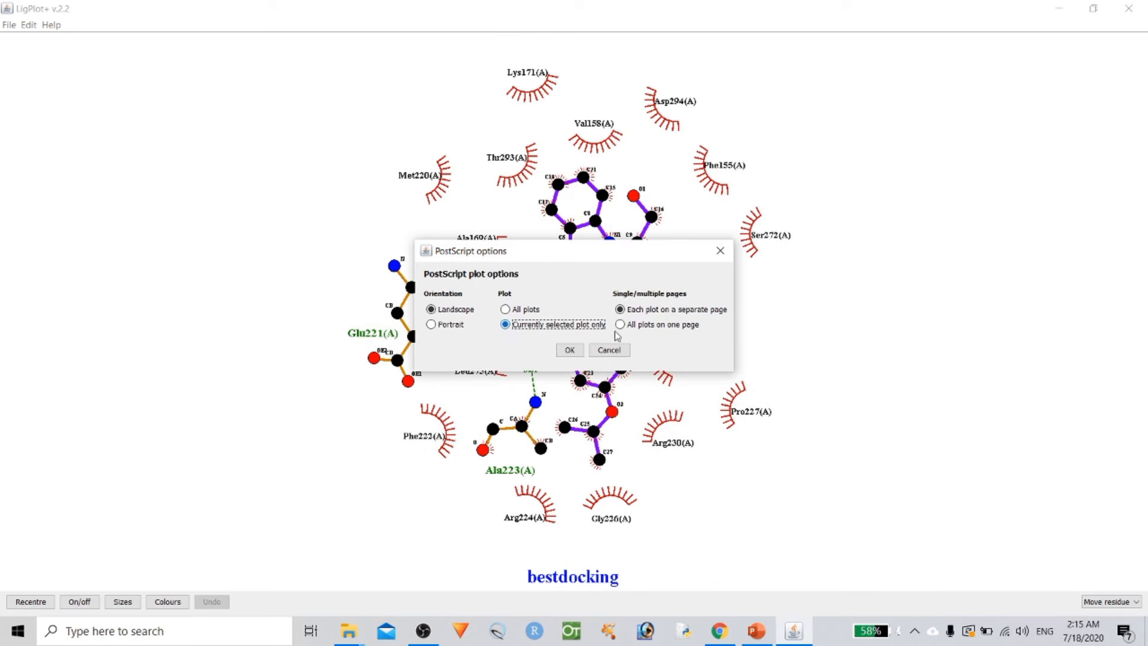
{"action": "left_click", "coordinate": [569, 351]}
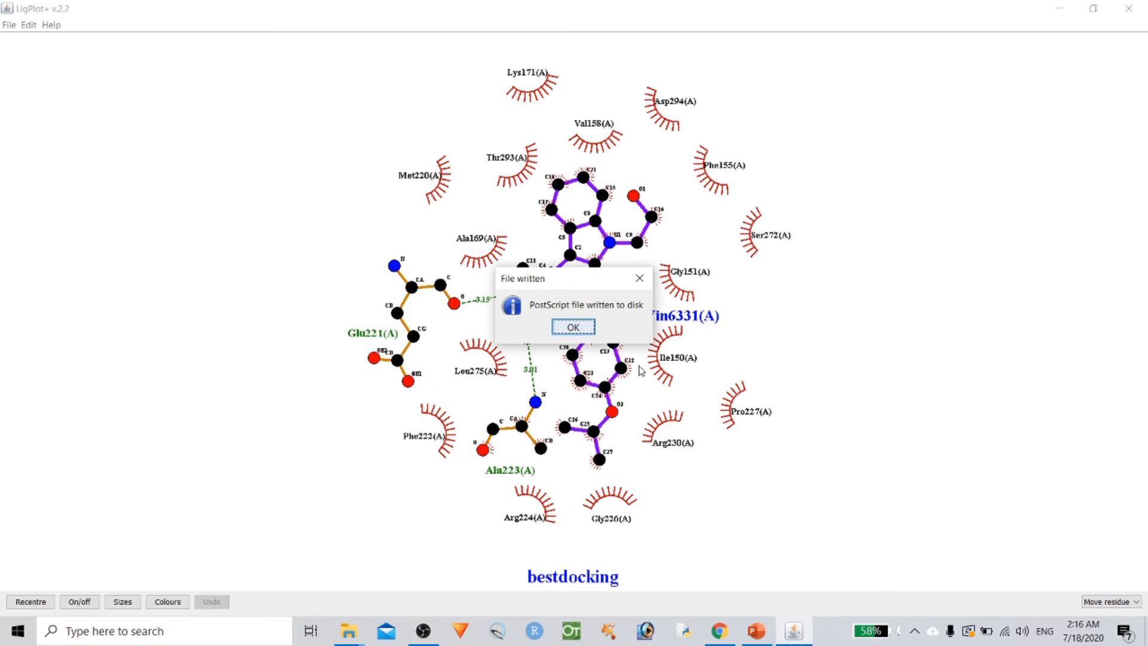
{"action": "left_click", "coordinate": [575, 328]}
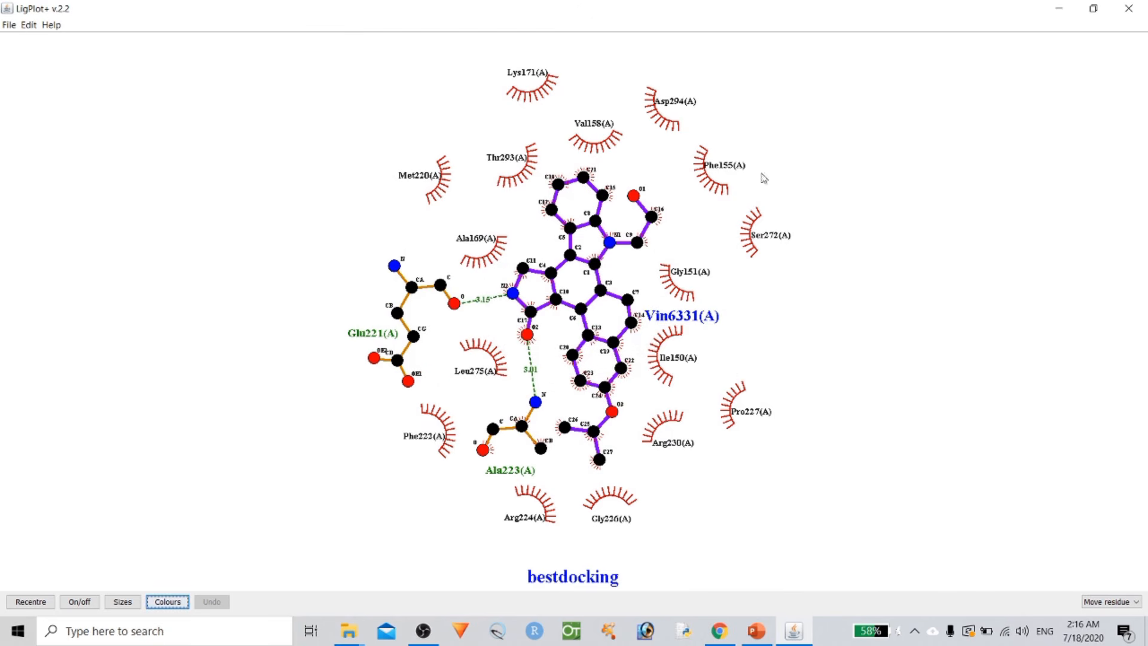
Step: Switch to PyMOL and load 1.pdbqt from the desktop in a maximized window
{"action": "left_click", "coordinate": [1061, 7]}
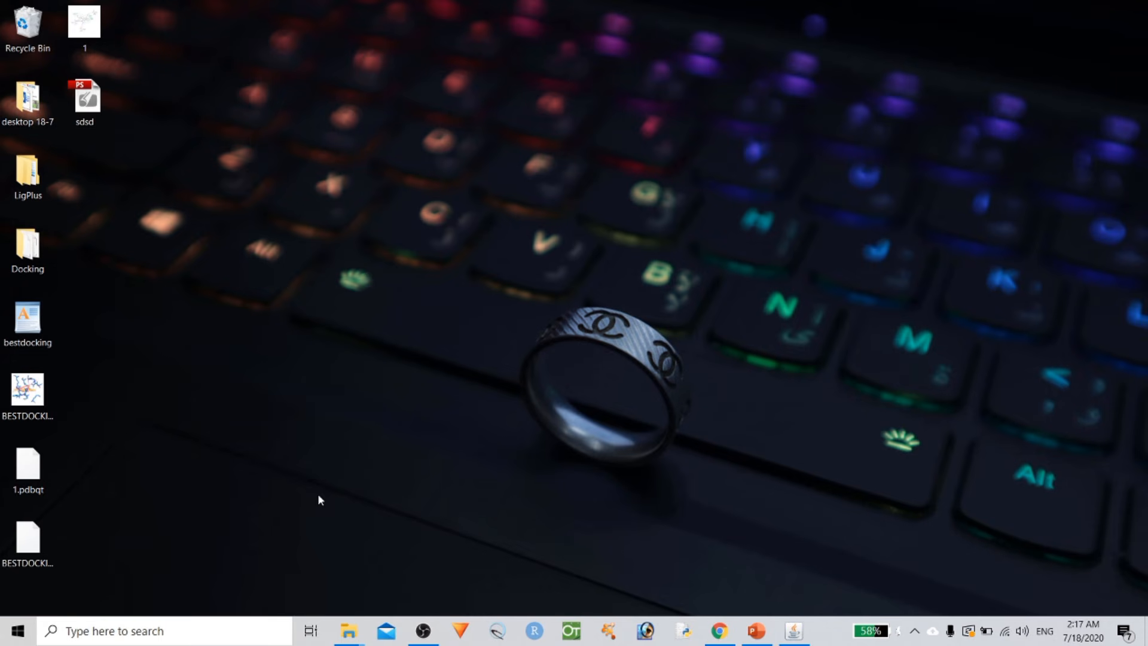
{"action": "key", "text": "super"}
{"action": "type", "text": "py"}
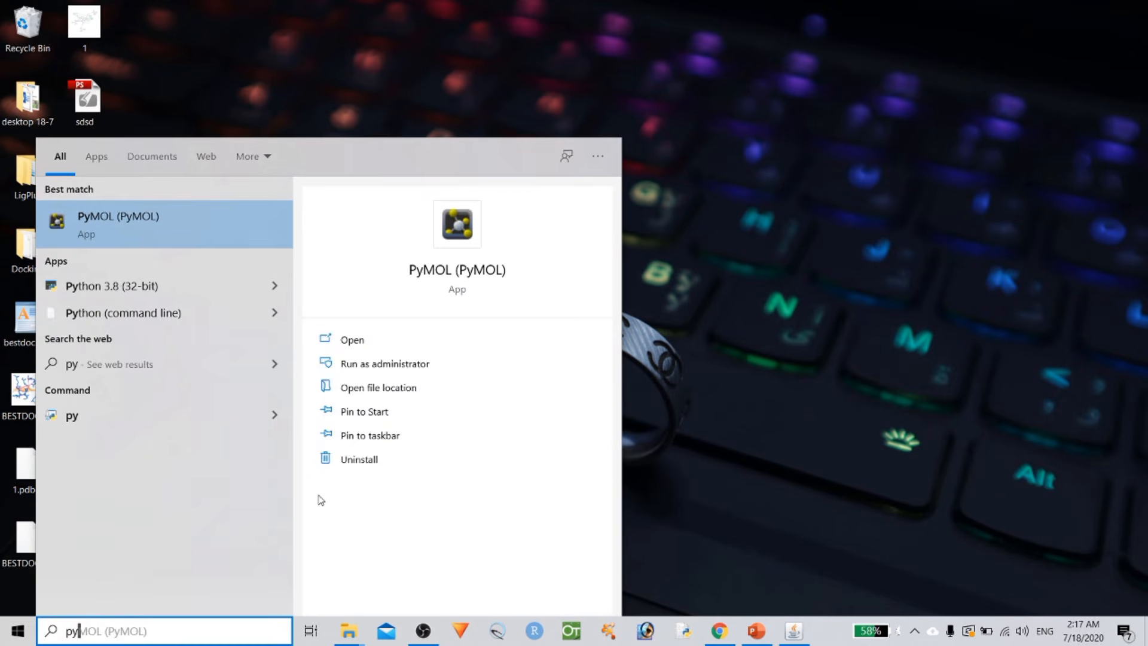
{"action": "key", "text": "Return"}
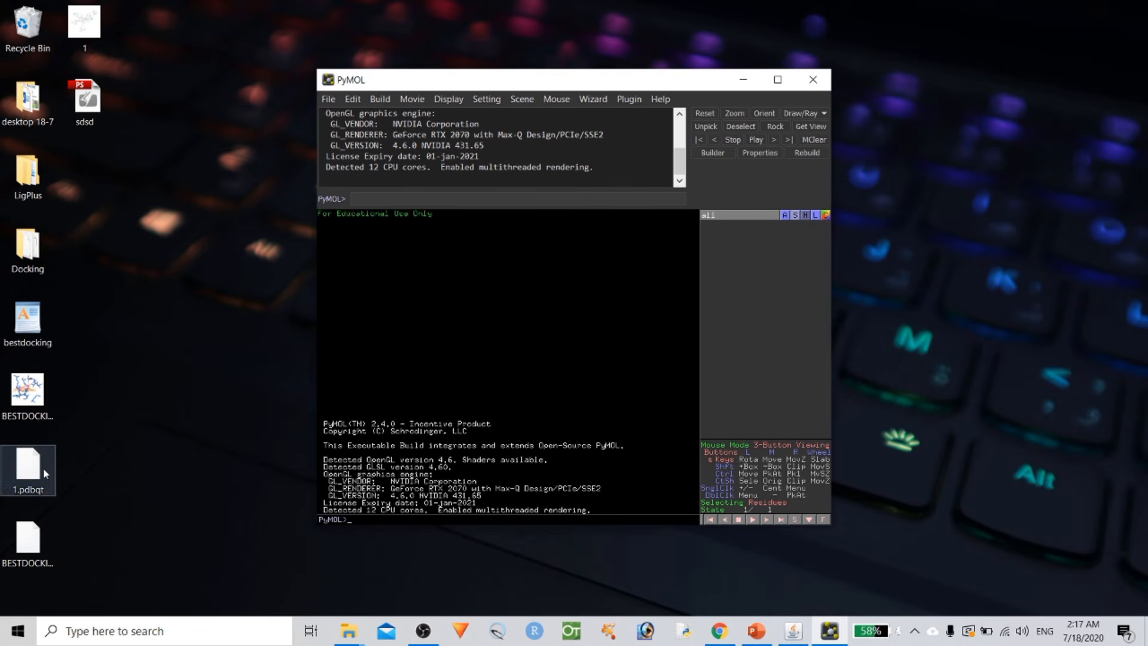
{"action": "left_click_drag", "start_coordinate": [28, 467], "coordinate": [590, 410]}
{"action": "left_click_drag", "start_coordinate": [622, 291], "coordinate": [630, 246]}
{"action": "left_click", "coordinate": [778, 80]}
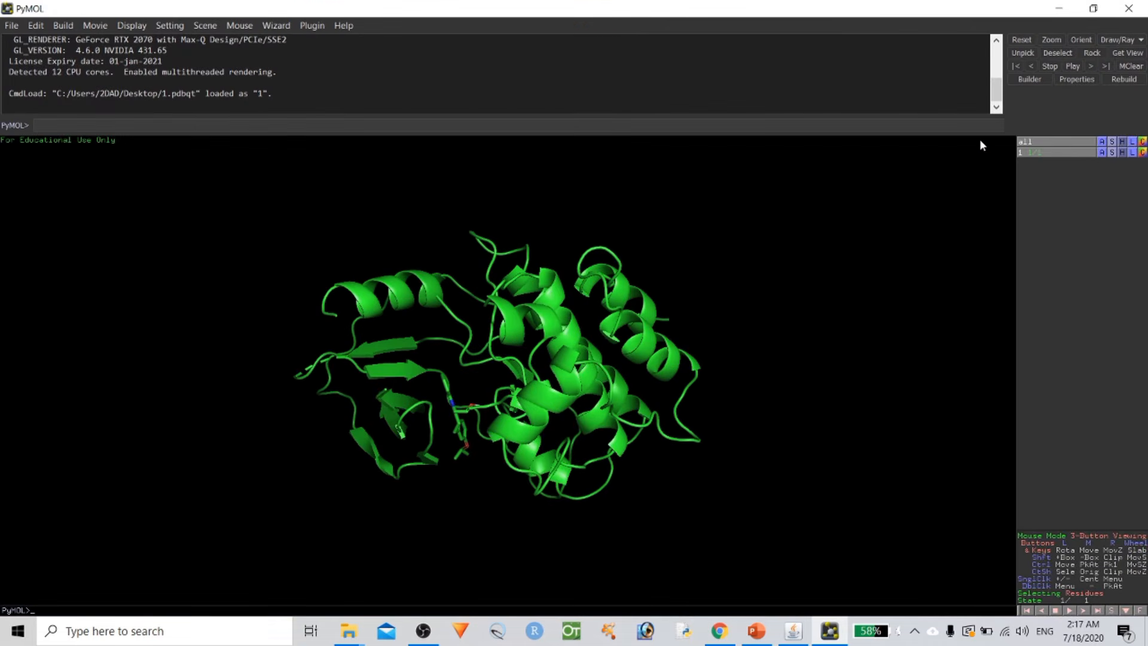
{"action": "left_click_drag", "start_coordinate": [899, 217], "coordinate": [508, 251]}
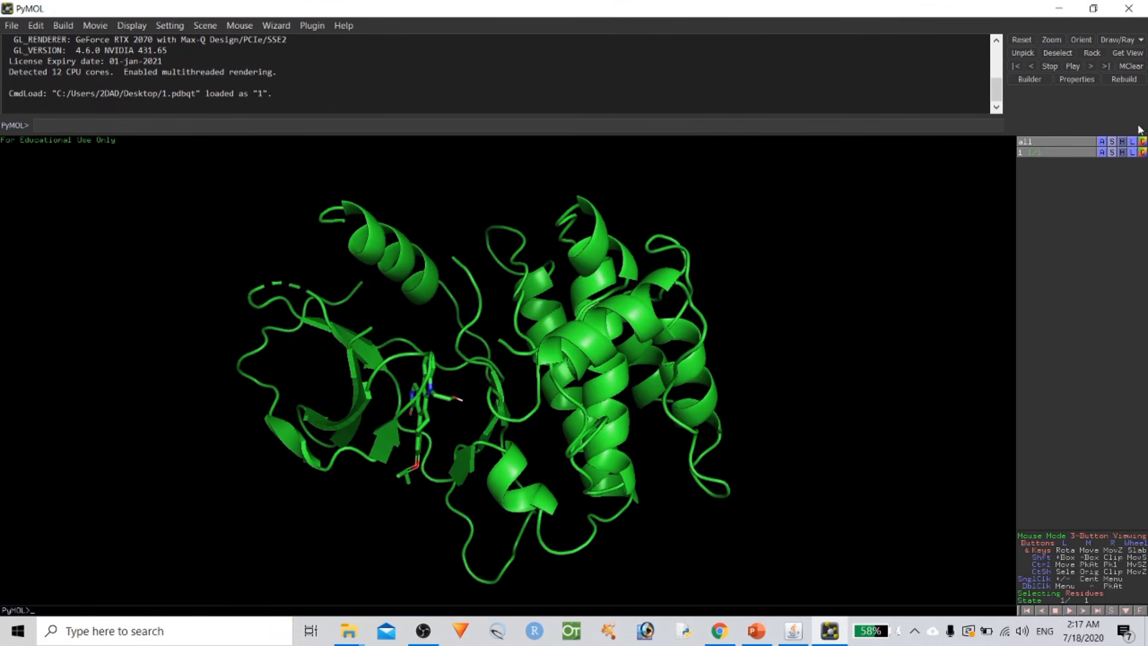
Step: Apply the publication preset to all objects
{"action": "left_click", "coordinate": [1102, 152]}
{"action": "left_click", "coordinate": [1071, 176]}
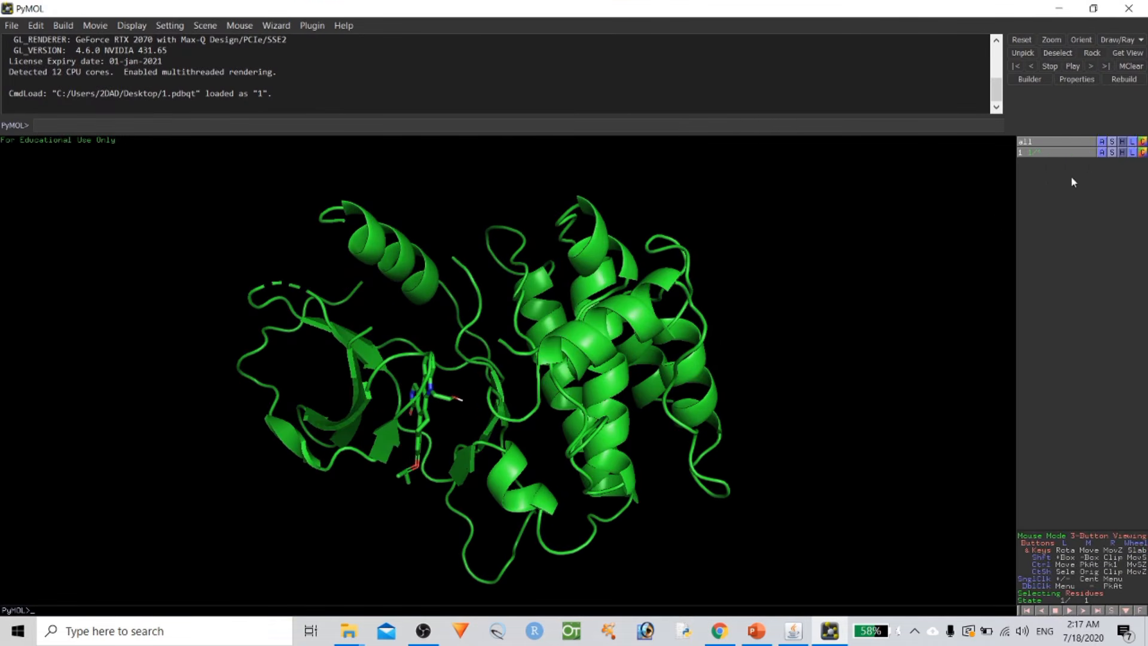
{"action": "left_click", "coordinate": [1107, 142]}
{"action": "mouse_move", "coordinate": [1078, 189]}
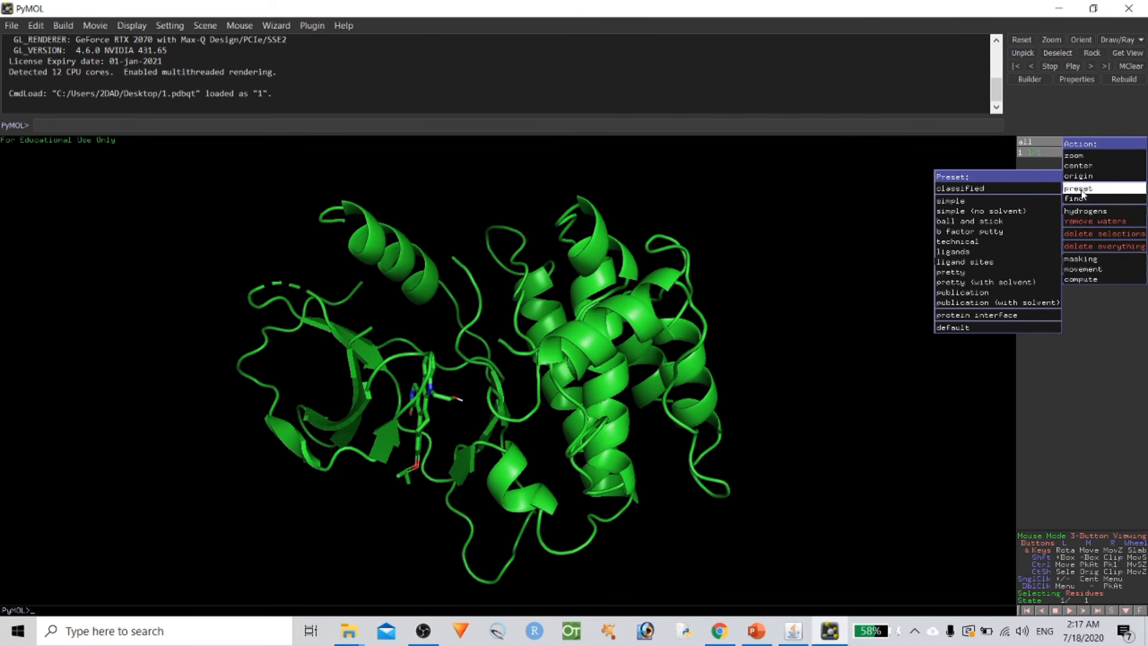
{"action": "left_click", "coordinate": [956, 293]}
{"action": "left_click_drag", "start_coordinate": [583, 345], "coordinate": [411, 395]}
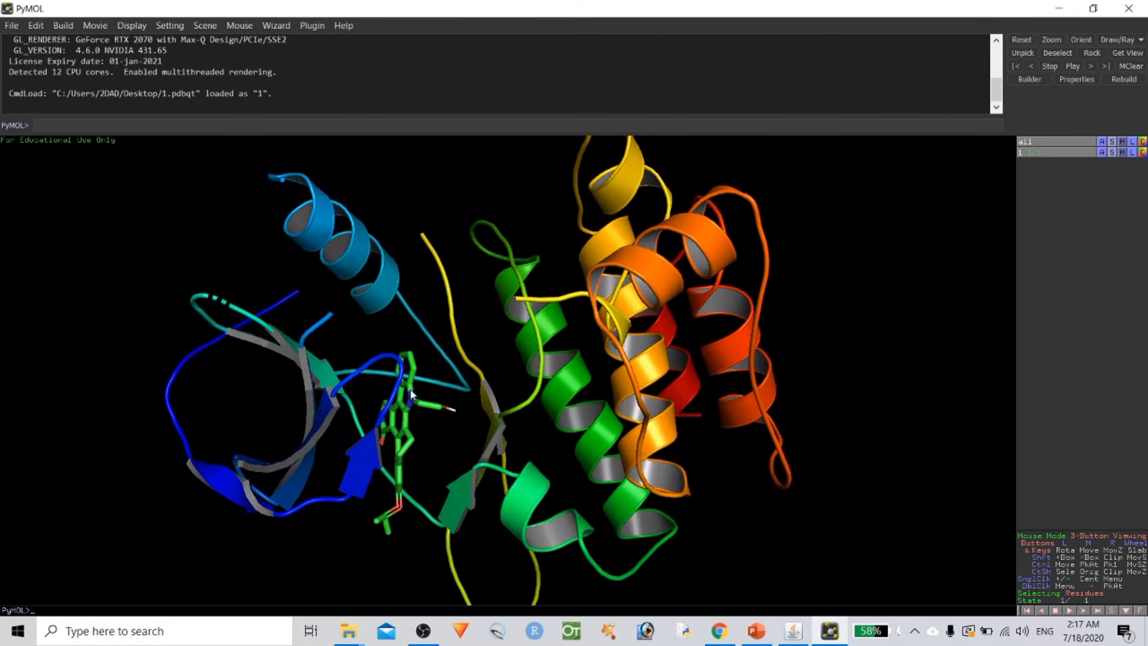
Step: Select the docked ligand and apply the ball and stick preset to it
{"action": "left_click", "coordinate": [410, 396]}
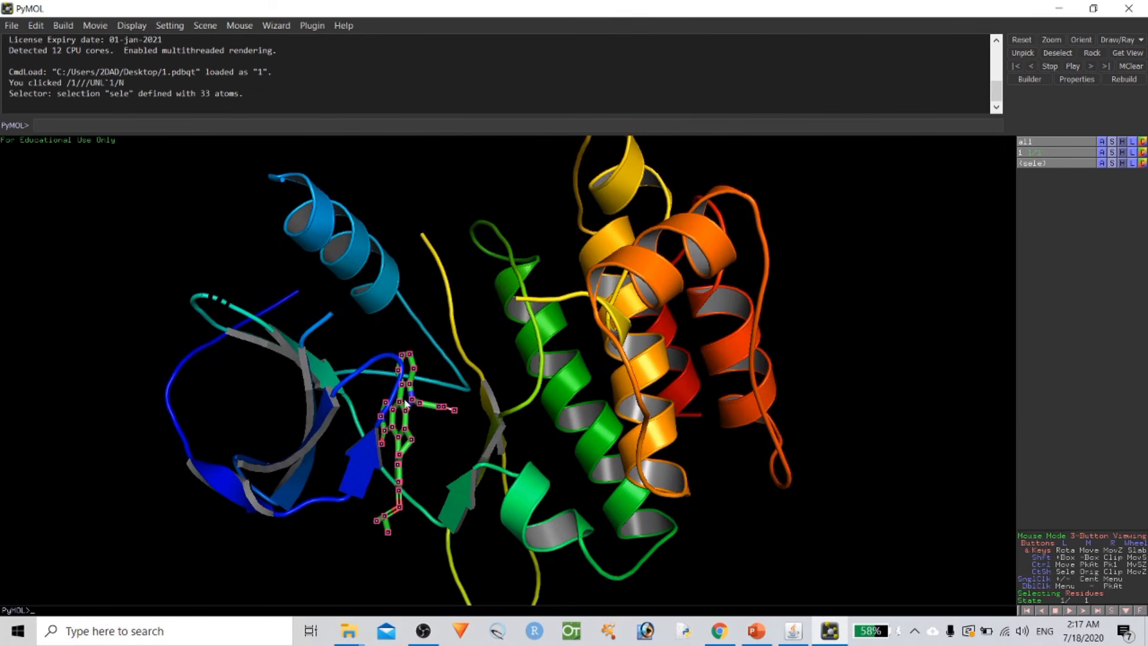
{"action": "left_click", "coordinate": [1103, 163]}
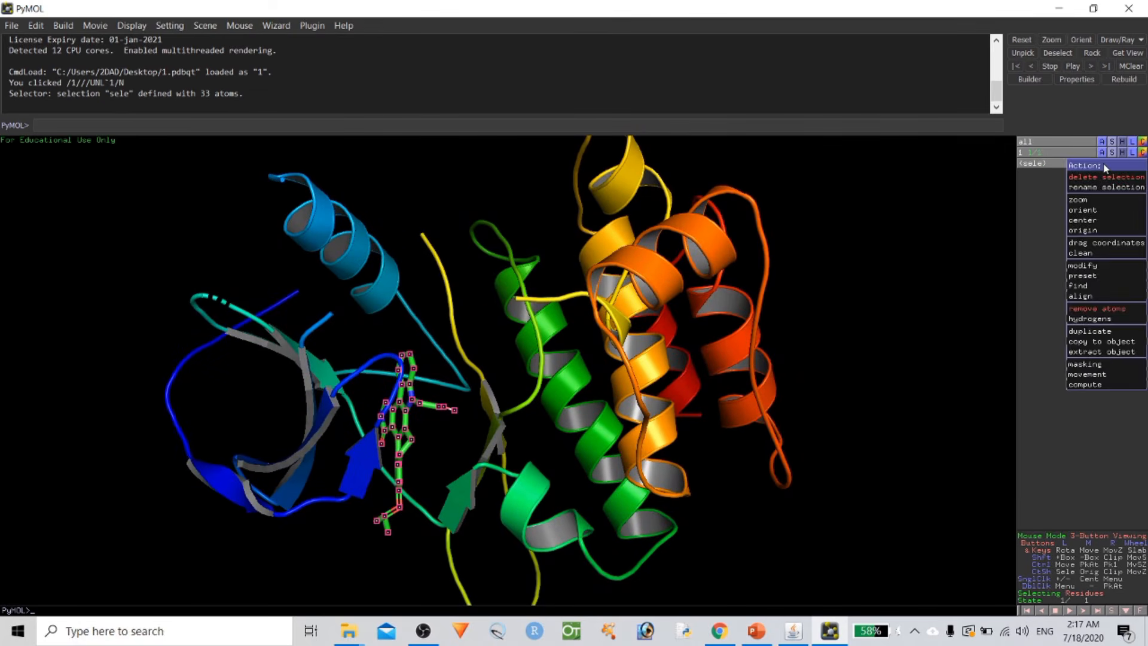
{"action": "mouse_move", "coordinate": [1086, 276]}
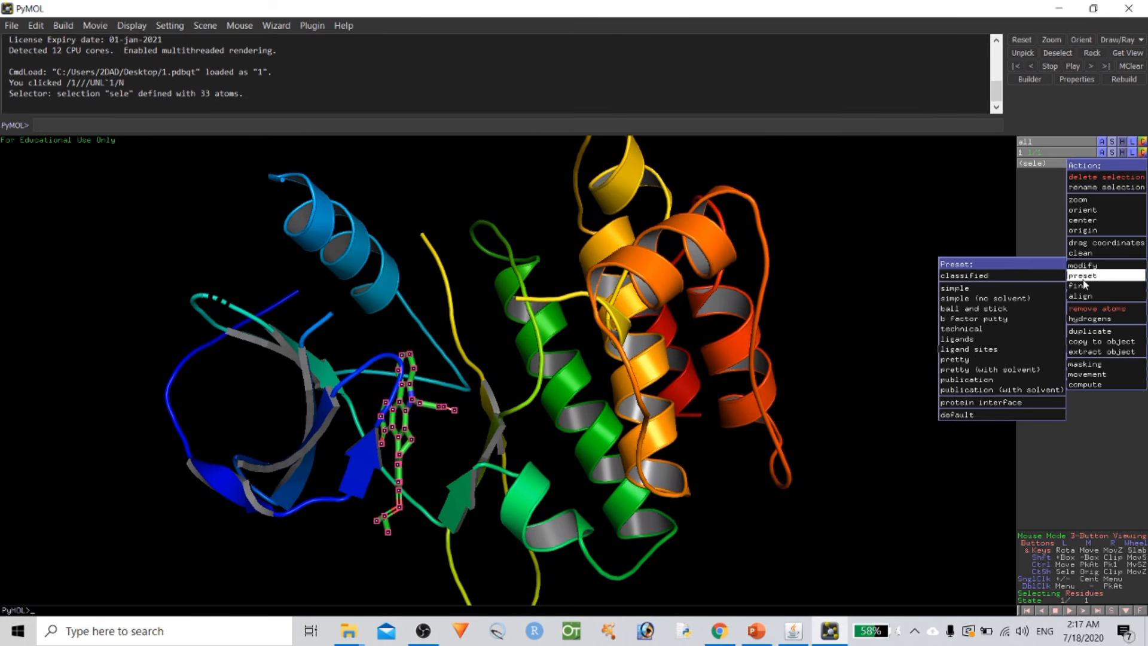
{"action": "left_click", "coordinate": [985, 309]}
{"action": "left_click_drag", "start_coordinate": [974, 266], "coordinate": [485, 368]}
{"action": "left_click", "coordinate": [1031, 162]}
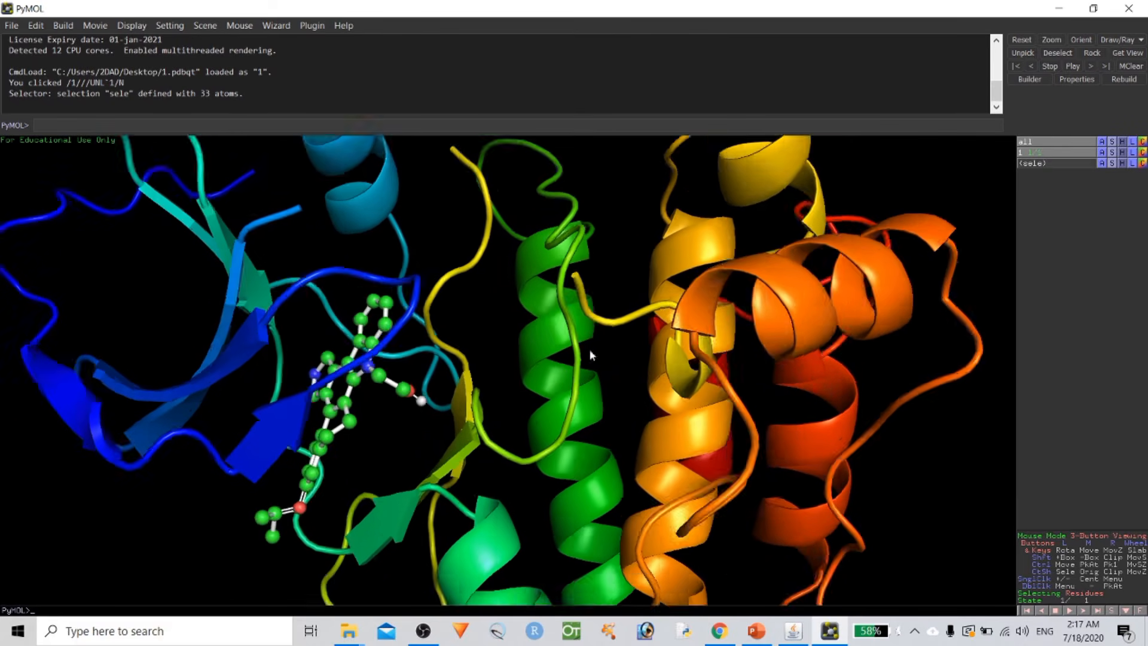
{"action": "mouse_move", "coordinate": [590, 355]}
{"action": "left_mouse_down"}
{"action": "mouse_move", "coordinate": [572, 375]}
{"action": "mouse_move", "coordinate": [604, 359]}
{"action": "left_mouse_up"}
Step: Find the polar contacts from the ligand selection to any atoms
{"action": "left_click", "coordinate": [1040, 164]}
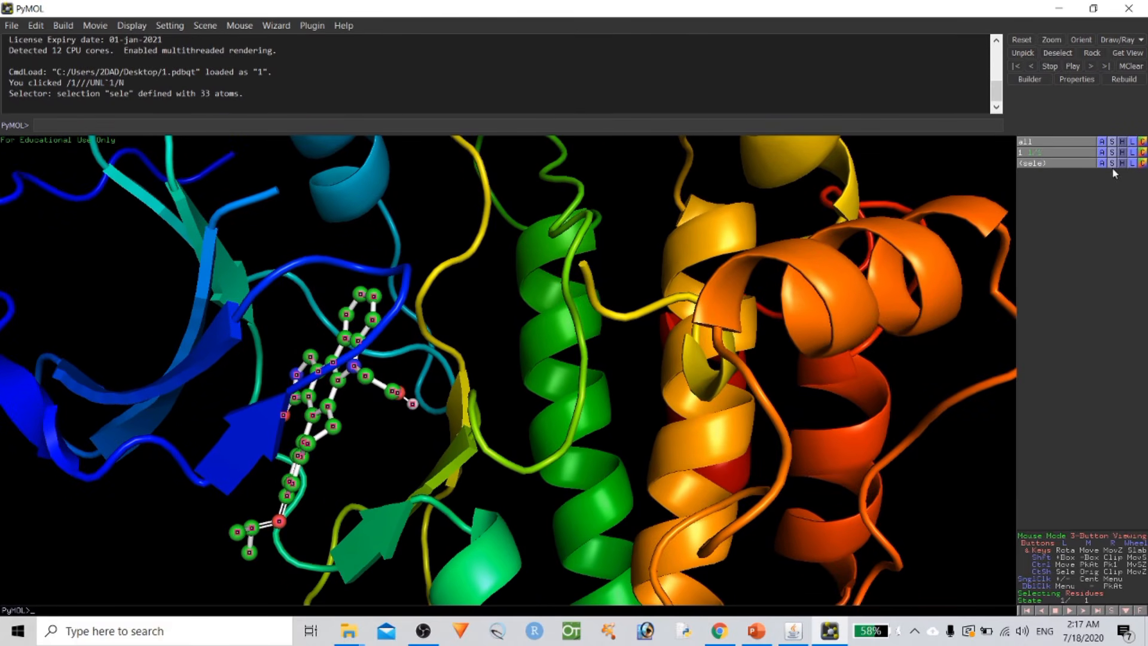
{"action": "left_click", "coordinate": [1103, 163]}
{"action": "left_click", "coordinate": [1103, 165]}
{"action": "left_click", "coordinate": [1103, 165]}
{"action": "mouse_move", "coordinate": [1087, 286]}
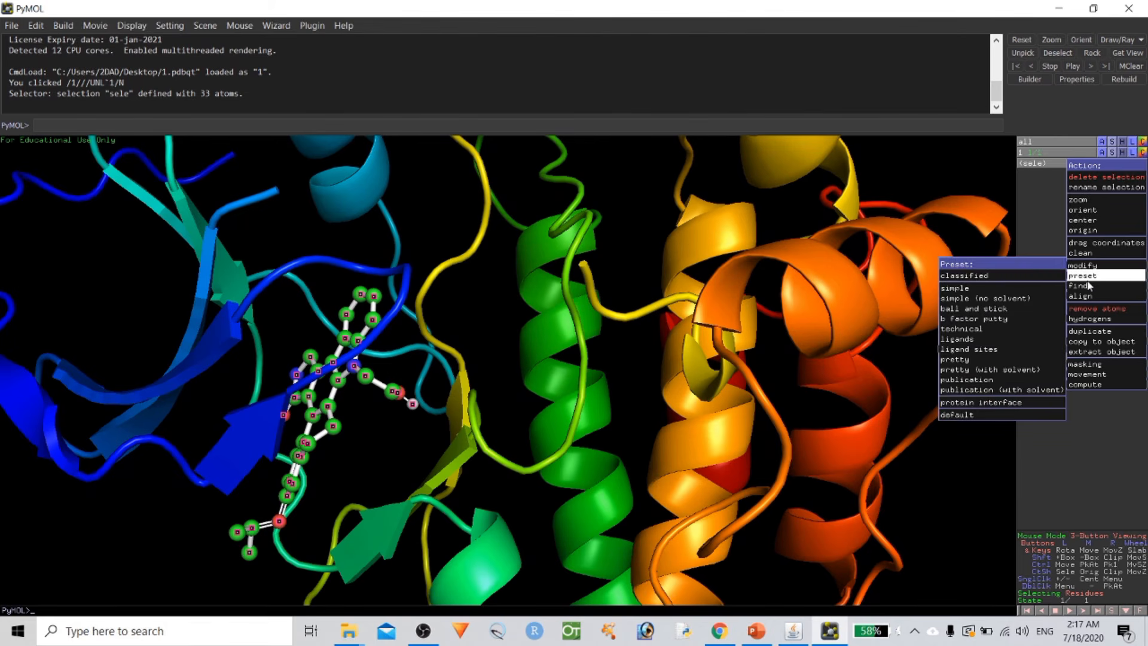
{"action": "mouse_move", "coordinate": [1026, 285]}
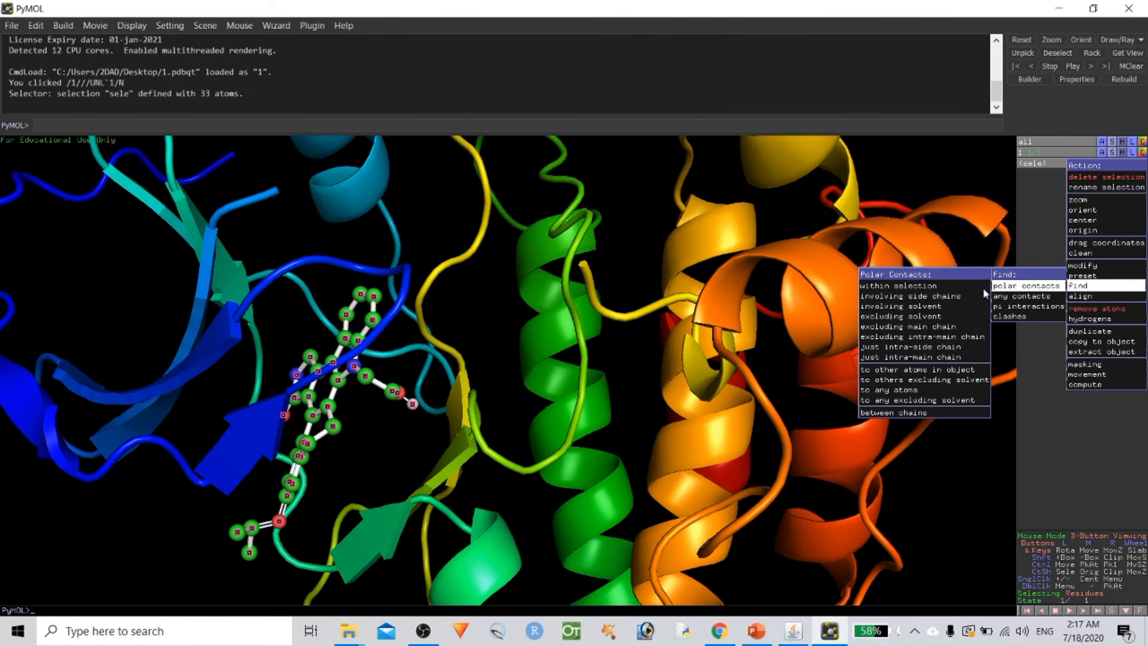
{"action": "left_click", "coordinate": [898, 390]}
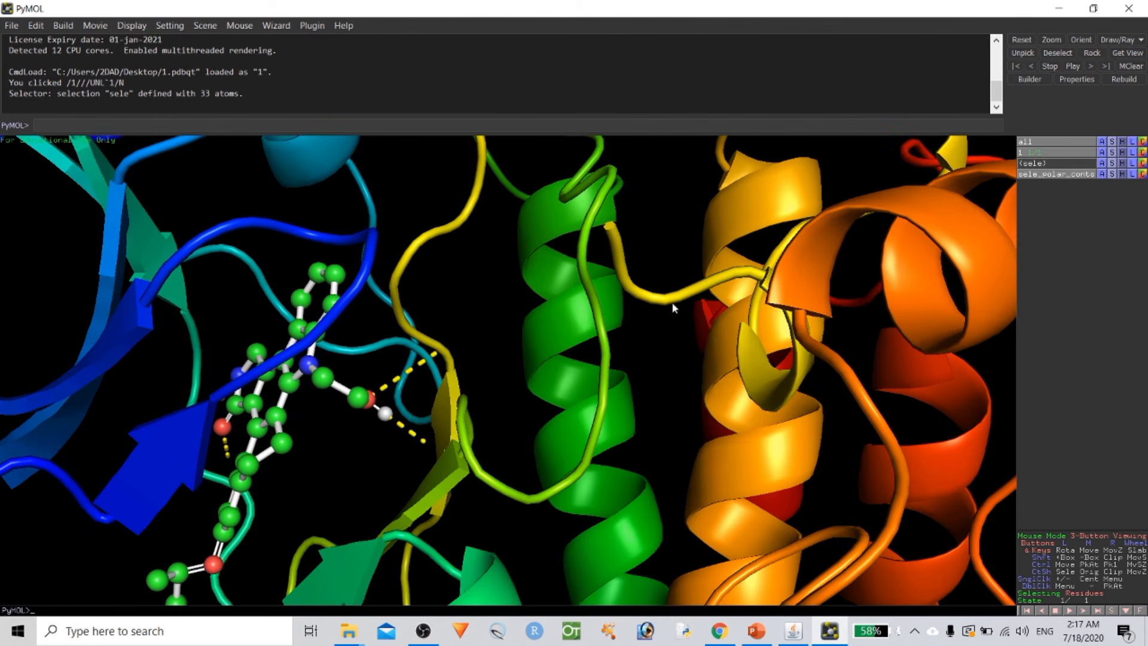
{"action": "left_click_drag", "start_coordinate": [193, 368], "coordinate": [391, 356]}
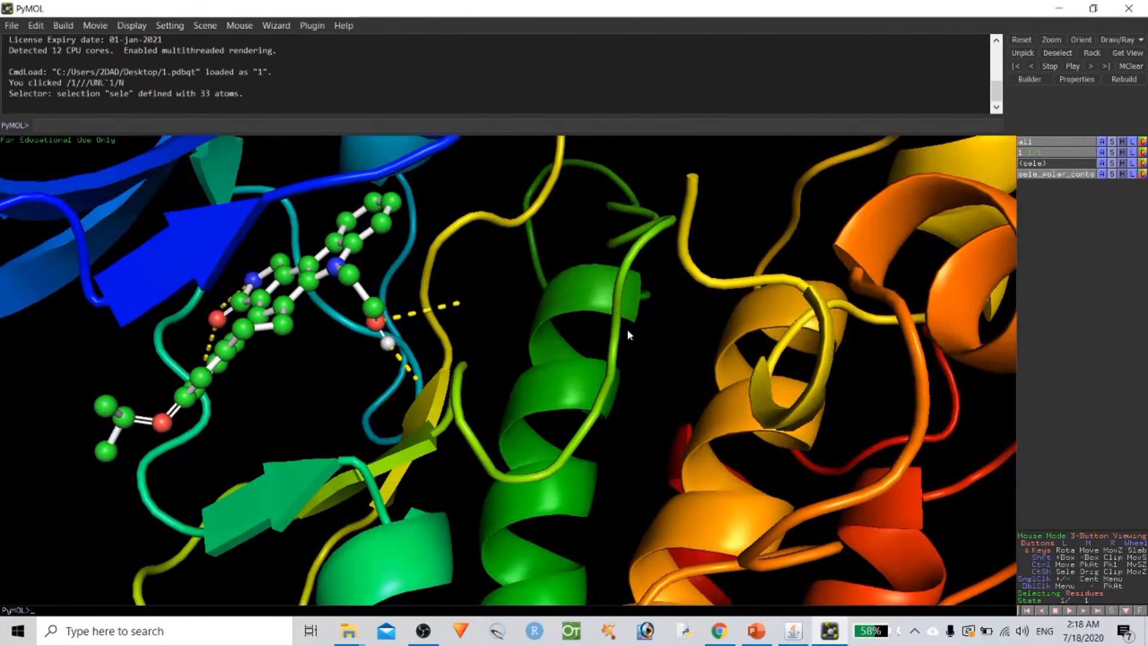
Step: Show the wire representation for object 1 to reveal the residues around the ligand
{"action": "left_click", "coordinate": [1111, 152]}
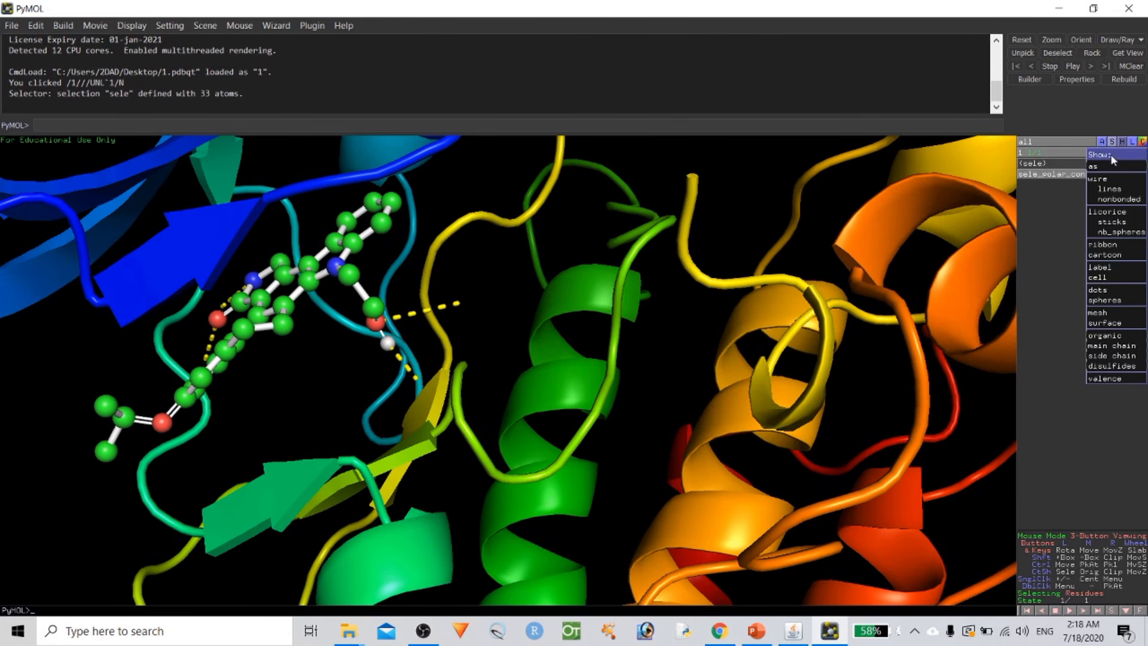
{"action": "left_click", "coordinate": [1112, 181]}
{"action": "left_click_drag", "start_coordinate": [509, 299], "coordinate": [372, 388]}
Step: Select the residues in polar contact with the ligand: ASN 273, SER 272, GLU 221 and ALA 223
{"action": "left_click", "coordinate": [473, 266]}
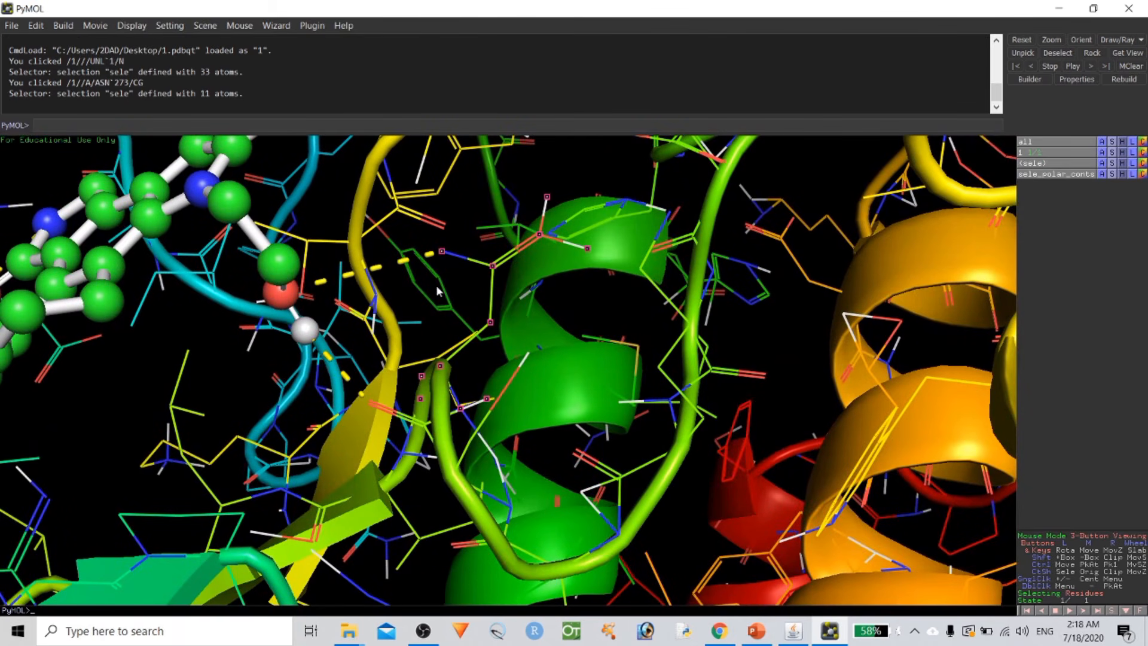
{"action": "left_click_drag", "start_coordinate": [424, 292], "coordinate": [491, 287]}
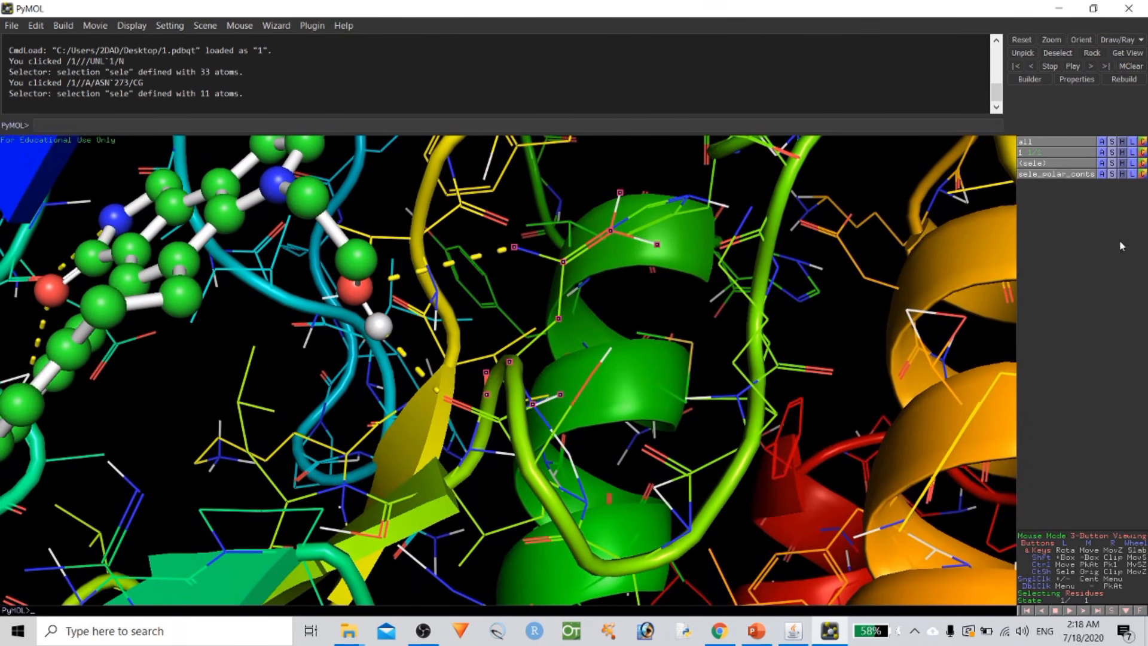
{"action": "left_click_drag", "start_coordinate": [428, 342], "coordinate": [458, 307]}
{"action": "left_click", "coordinate": [459, 306]}
{"action": "left_click_drag", "start_coordinate": [281, 306], "coordinate": [600, 371]}
{"action": "left_click_drag", "start_coordinate": [194, 345], "coordinate": [272, 374]}
{"action": "left_click_drag", "start_coordinate": [338, 362], "coordinate": [441, 402]}
{"action": "mouse_move", "coordinate": [371, 375]}
{"action": "left_mouse_down"}
{"action": "mouse_move", "coordinate": [410, 382]}
{"action": "mouse_move", "coordinate": [411, 362]}
{"action": "mouse_move", "coordinate": [432, 443]}
{"action": "left_mouse_up"}
{"action": "left_click", "coordinate": [411, 383]}
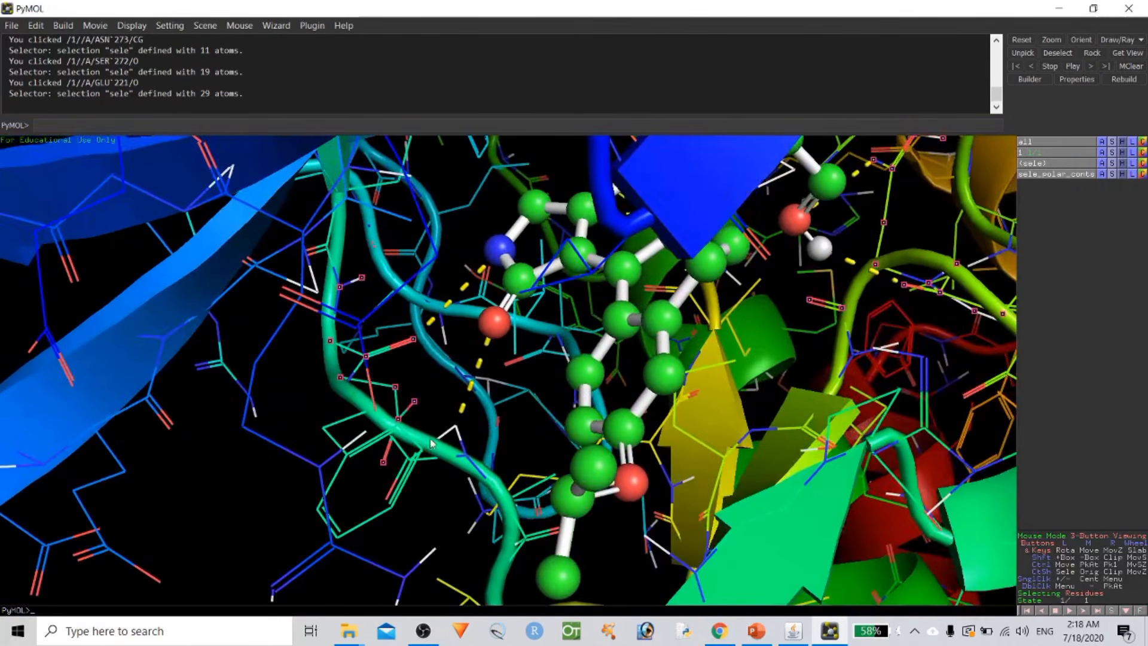
{"action": "left_click", "coordinate": [464, 431]}
Step: Hide the lines for all objects
{"action": "left_click_drag", "start_coordinate": [666, 327], "coordinate": [777, 117]}
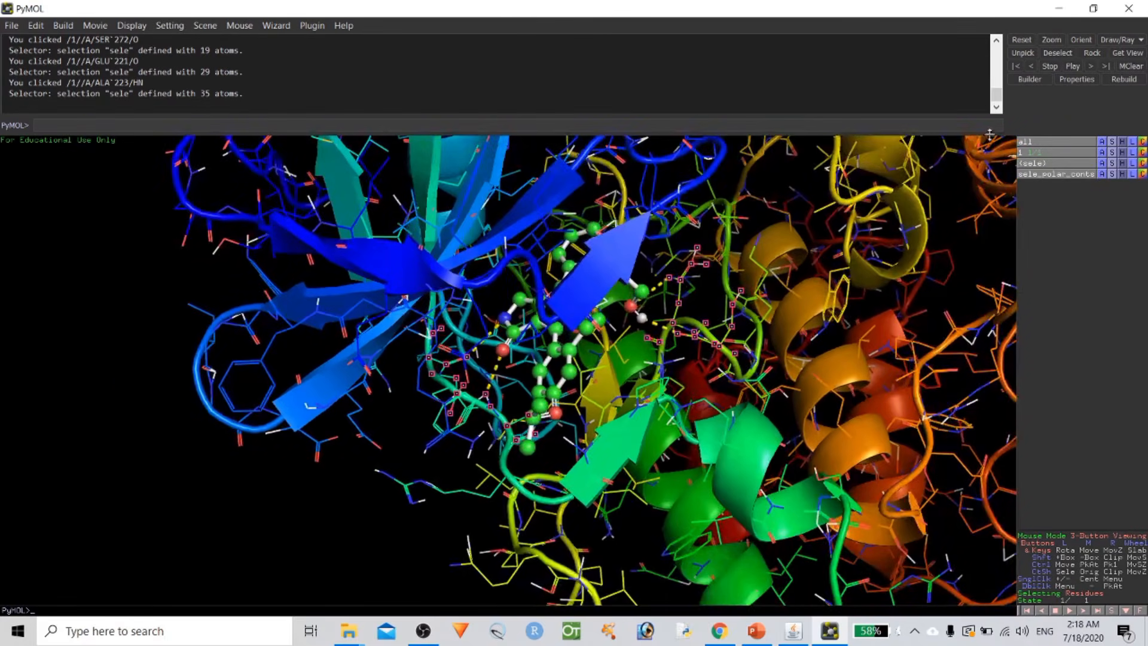
{"action": "left_click", "coordinate": [1125, 145]}
{"action": "left_click", "coordinate": [1114, 180]}
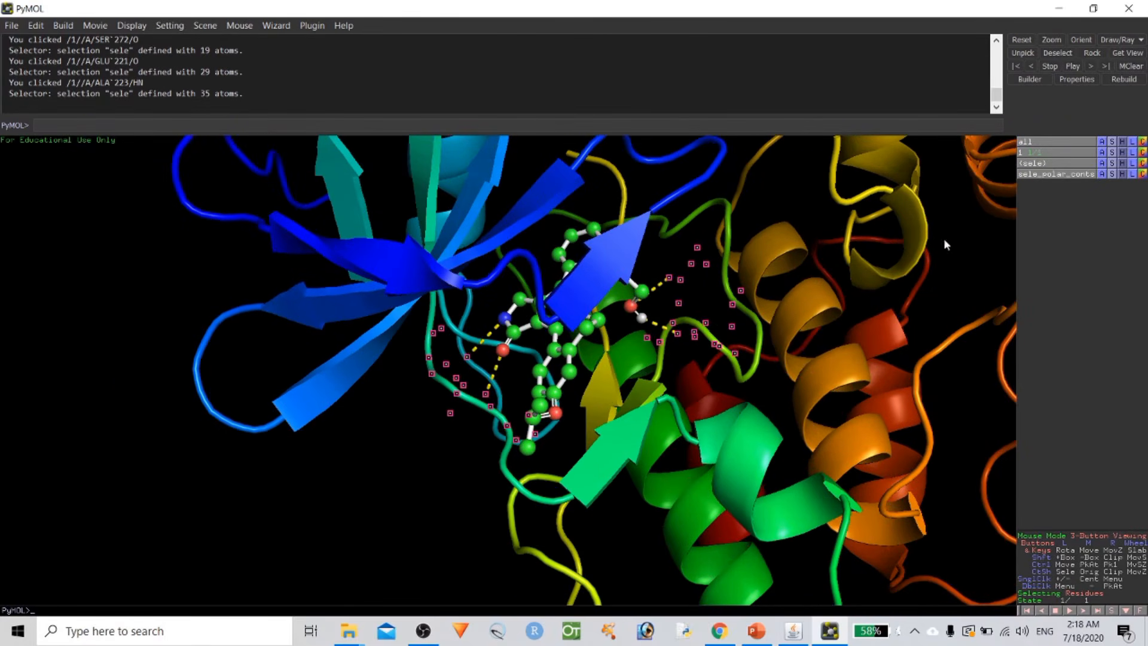
{"action": "left_click_drag", "start_coordinate": [903, 246], "coordinate": [891, 302]}
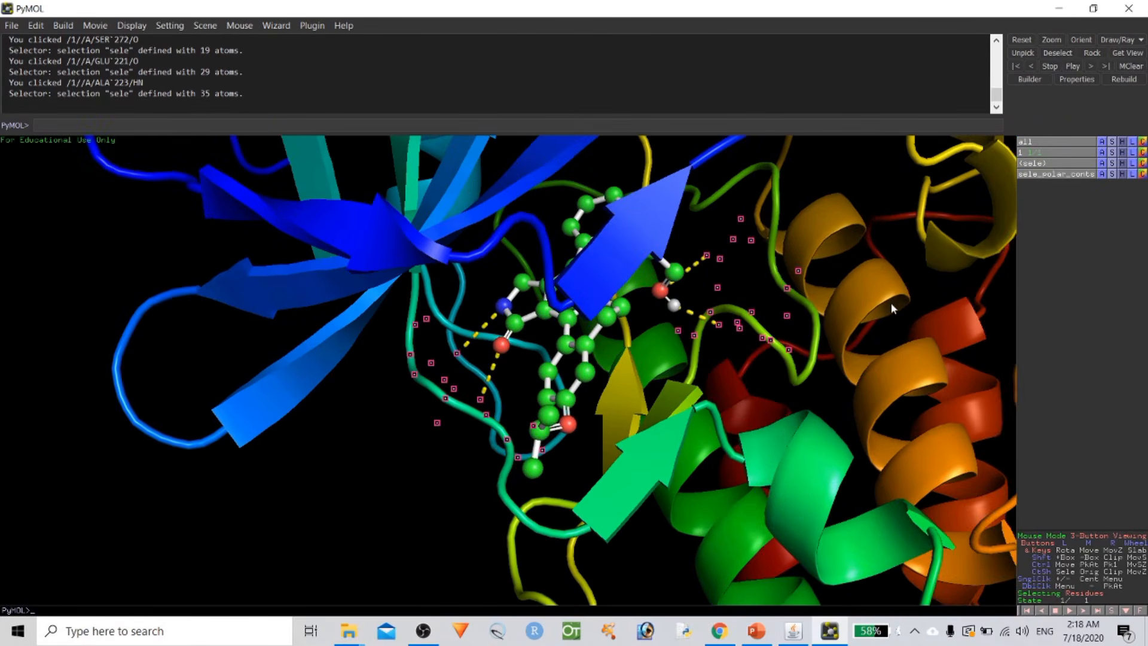
Step: Show the selected contact residues as sticks
{"action": "left_click", "coordinate": [1112, 163]}
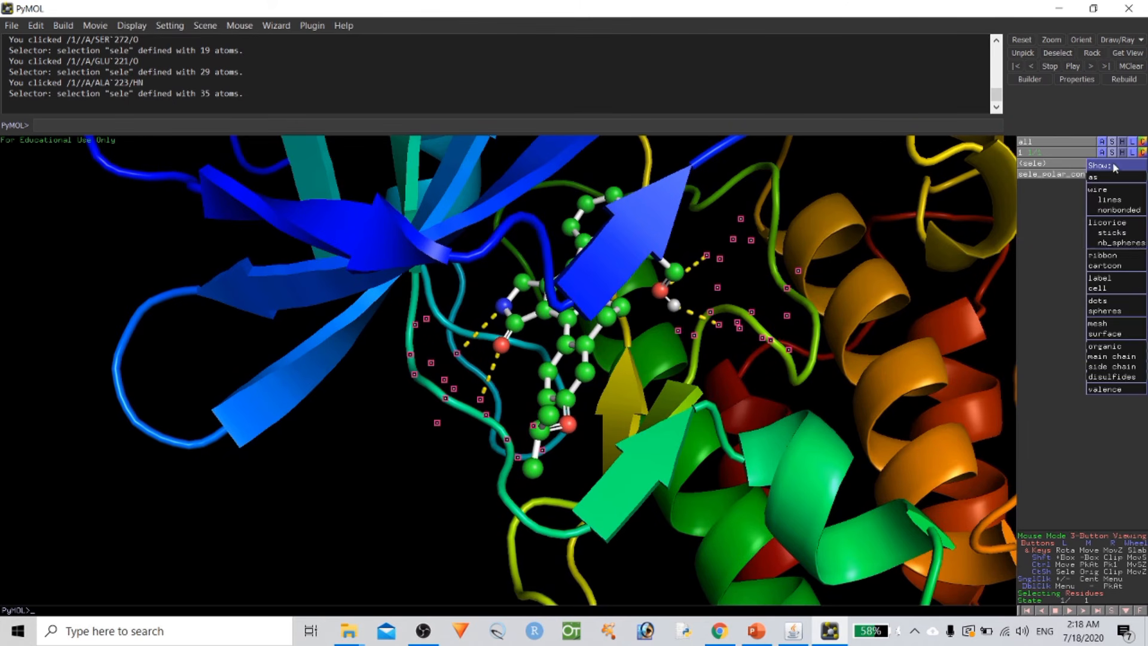
{"action": "left_click", "coordinate": [1105, 234]}
{"action": "left_click_drag", "start_coordinate": [882, 207], "coordinate": [477, 274]}
{"action": "left_click_drag", "start_coordinate": [805, 354], "coordinate": [835, 266]}
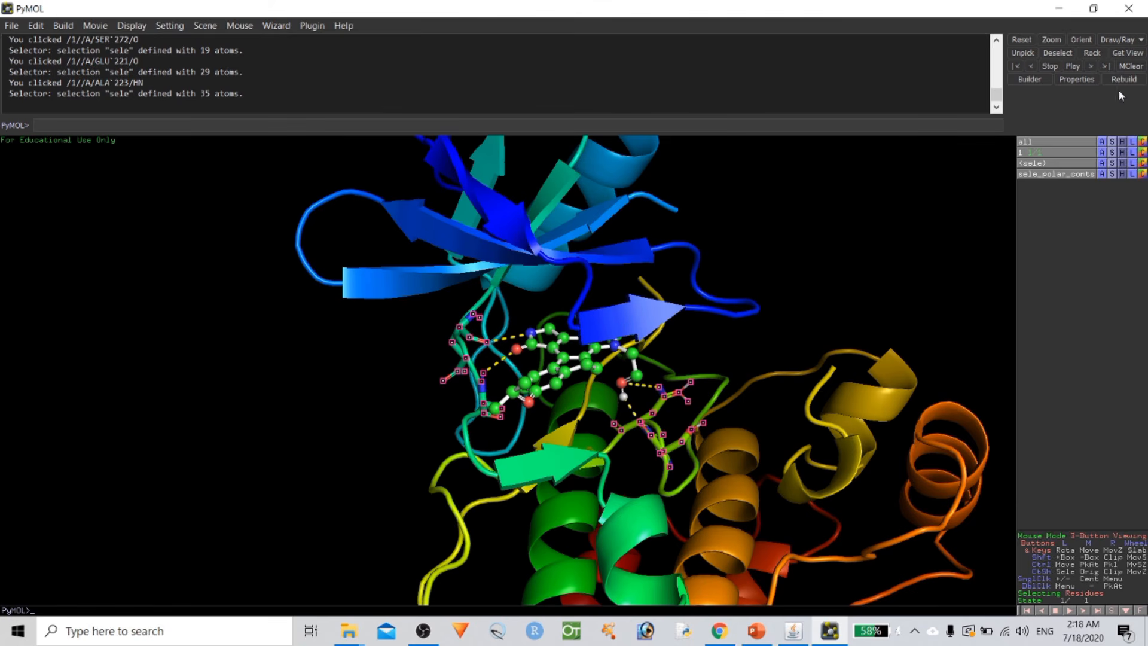
Step: Hide the cartoon for all objects and deactivate the residue selection
{"action": "left_click", "coordinate": [1123, 142]}
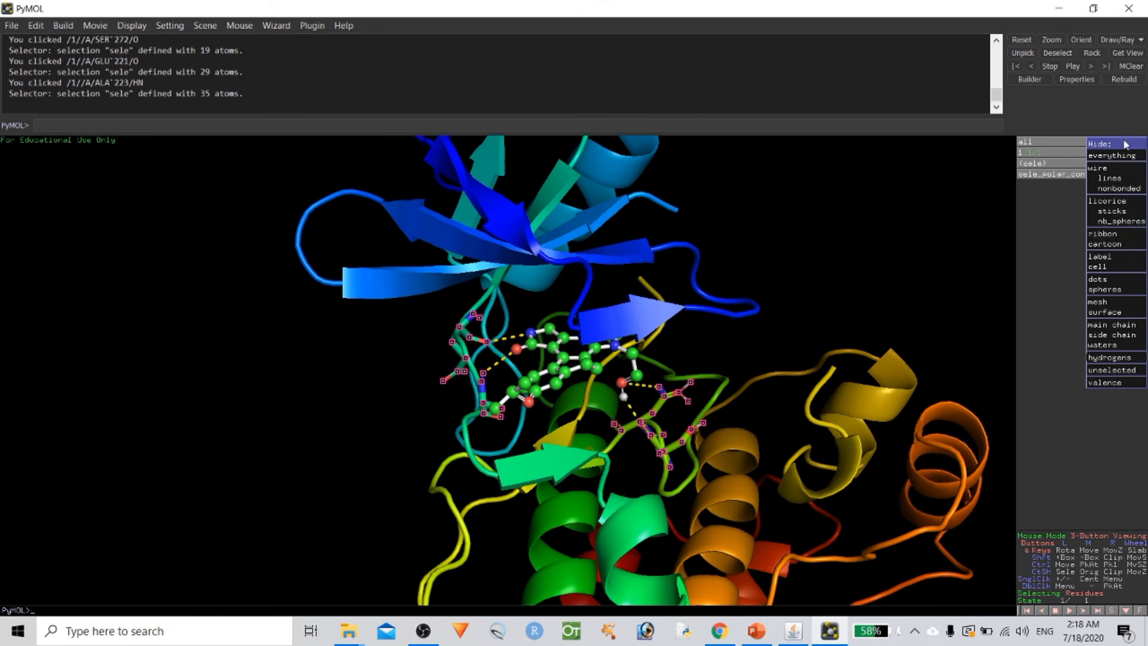
{"action": "left_click", "coordinate": [1122, 247]}
{"action": "left_click_drag", "start_coordinate": [900, 266], "coordinate": [1050, 174]}
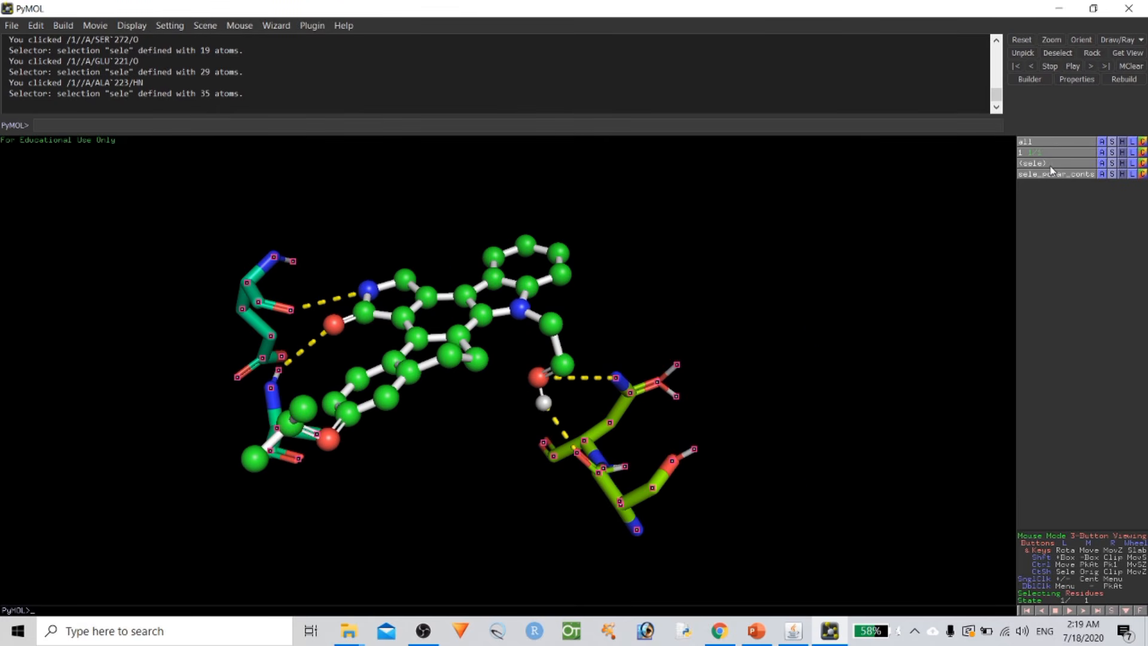
{"action": "left_click", "coordinate": [1051, 165]}
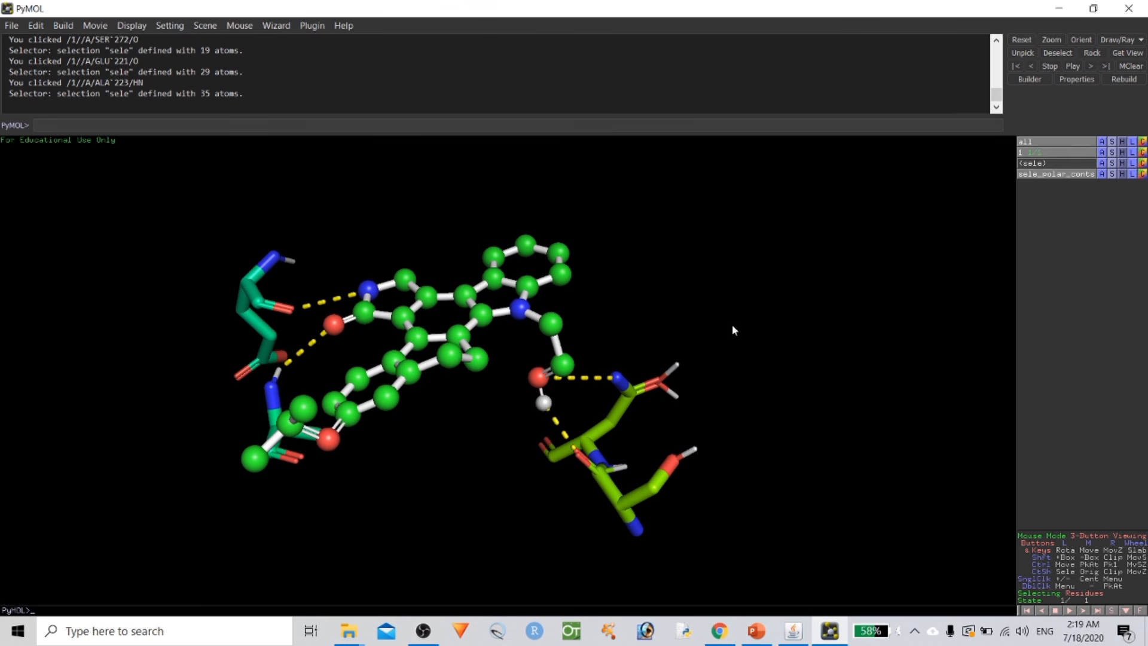
Step: Export the current display as a PNG image named sadasd on the Desktop
{"action": "left_click", "coordinate": [12, 28]}
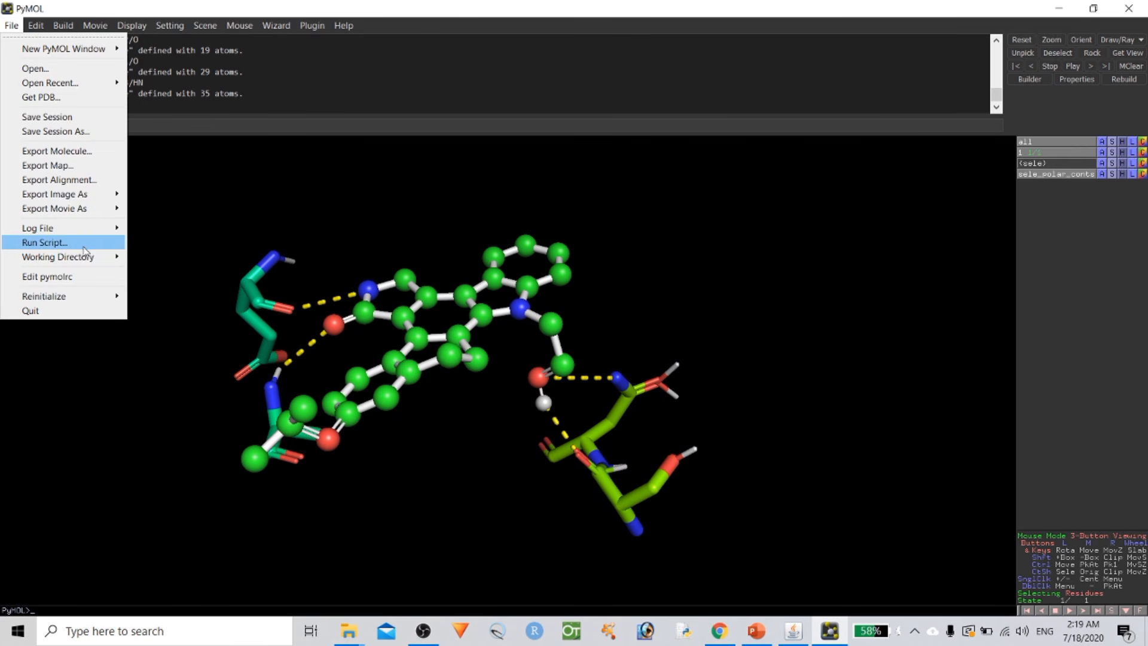
{"action": "mouse_move", "coordinate": [87, 197]}
{"action": "left_click", "coordinate": [143, 203]}
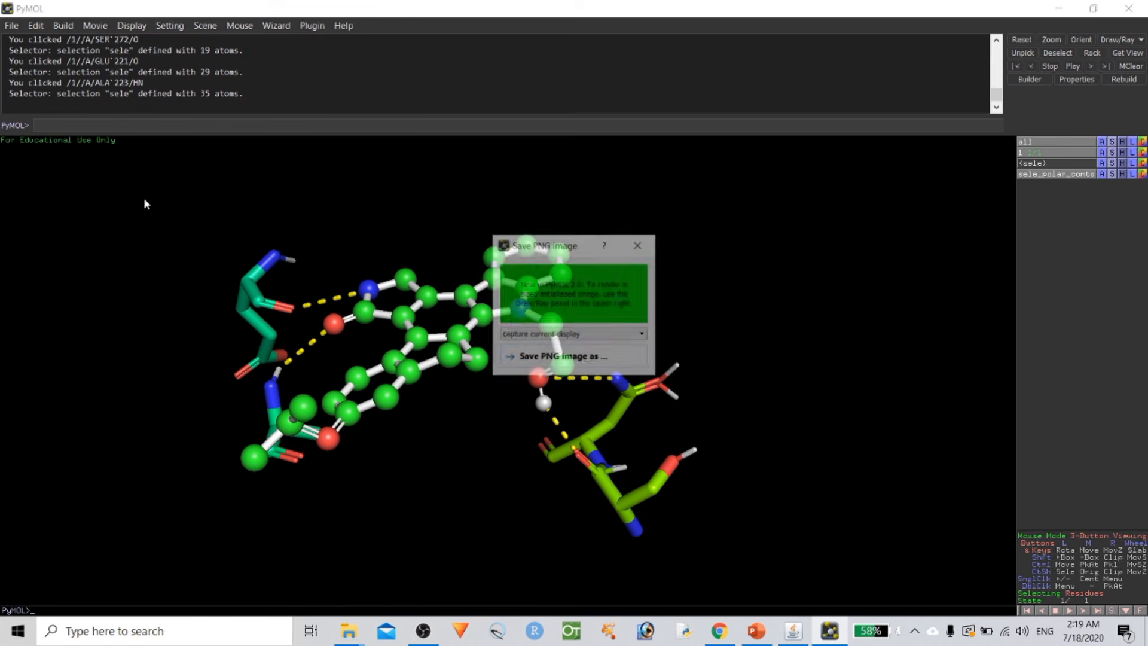
{"action": "left_click", "coordinate": [555, 358]}
{"action": "type", "text": "sadasd"}
{"action": "left_click", "coordinate": [440, 351]}
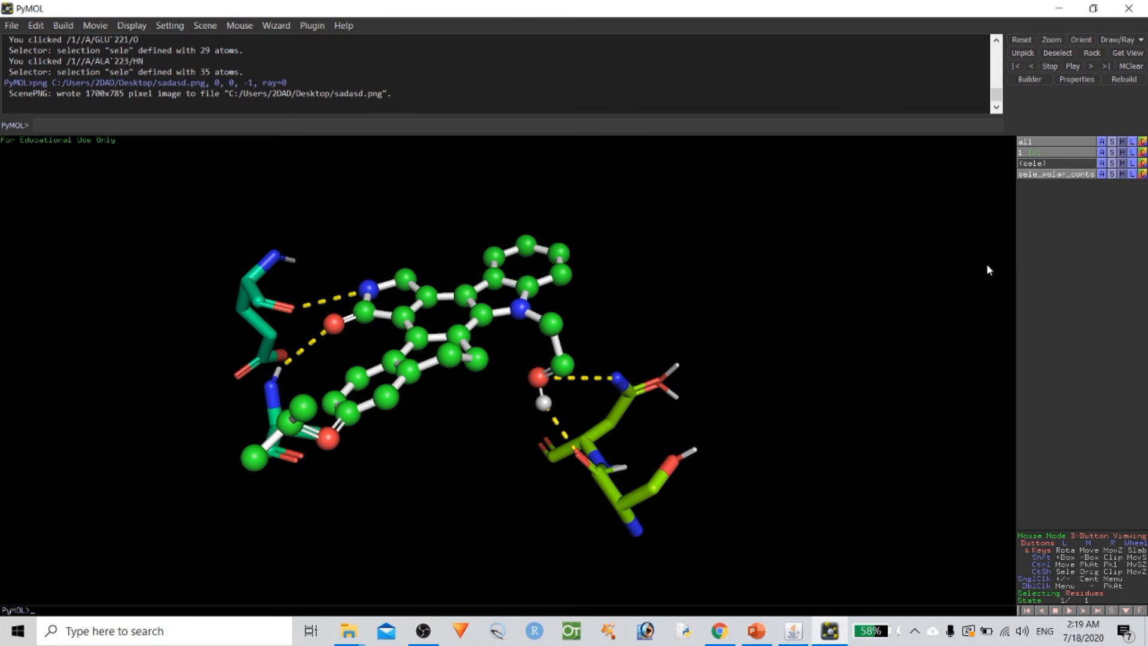
{"action": "left_click_drag", "start_coordinate": [555, 525], "coordinate": [503, 461]}
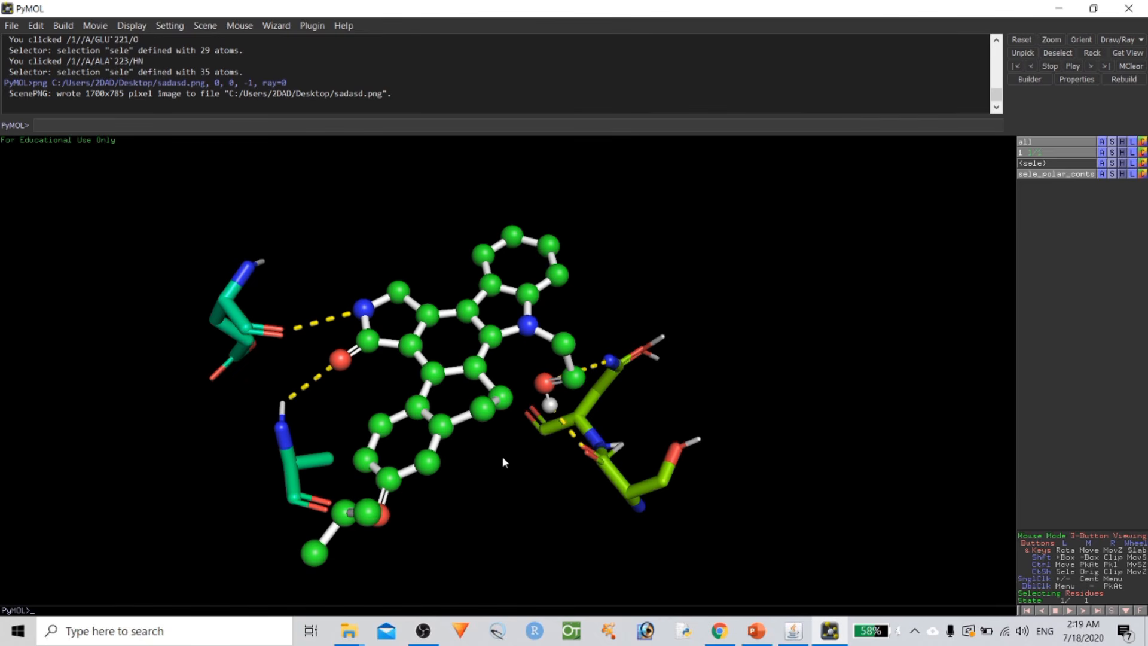